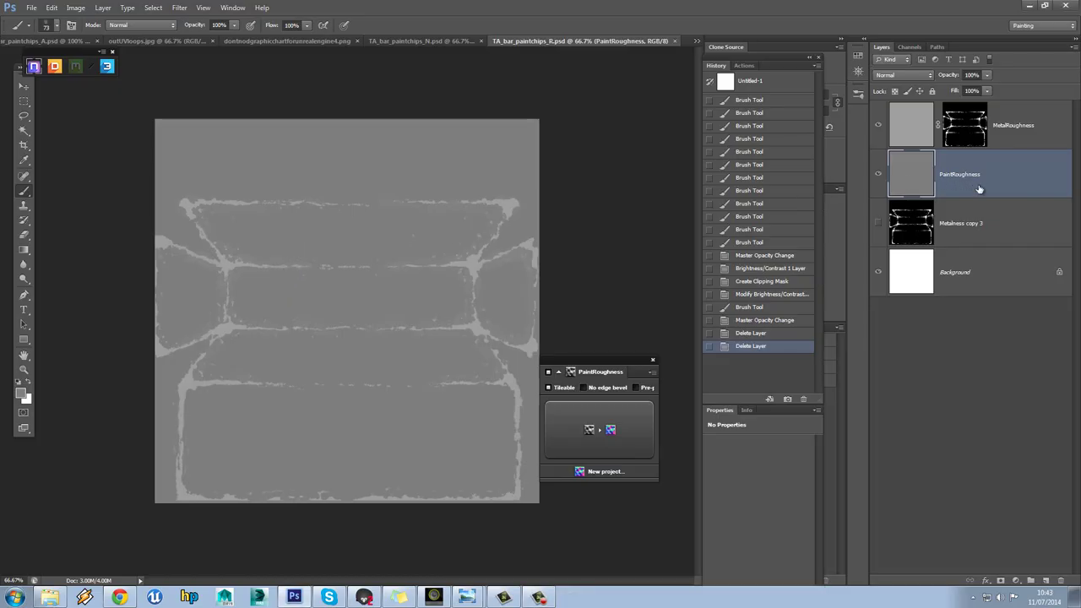
Create a layer group named Paint holding an empty Layer 1, then switch to Marmoset Toolbag
{"action": "left_click", "coordinate": [1030, 581]}
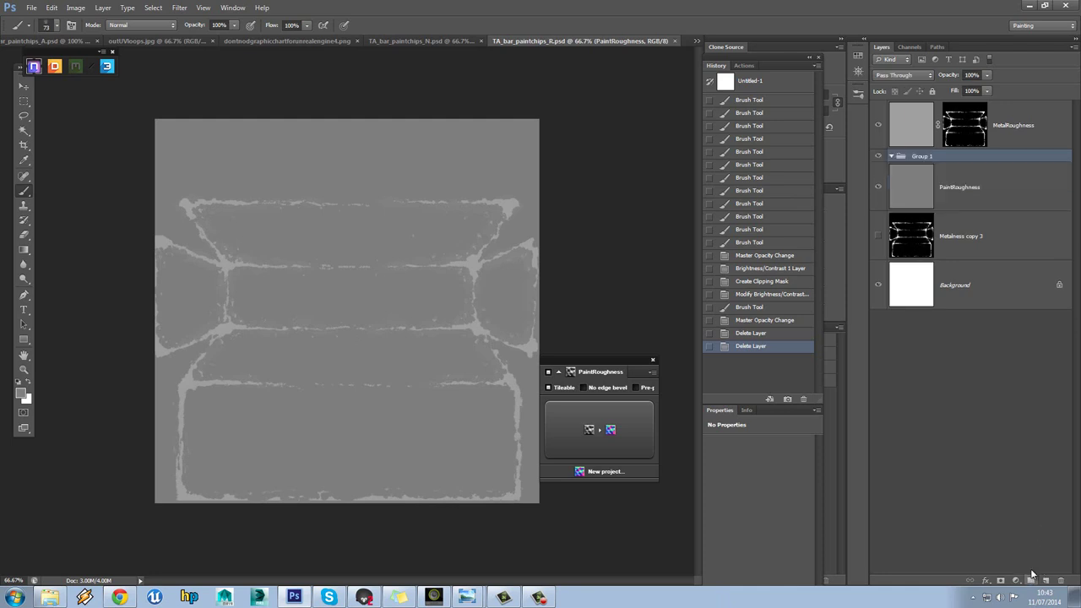
{"action": "double_click", "coordinate": [921, 157]}
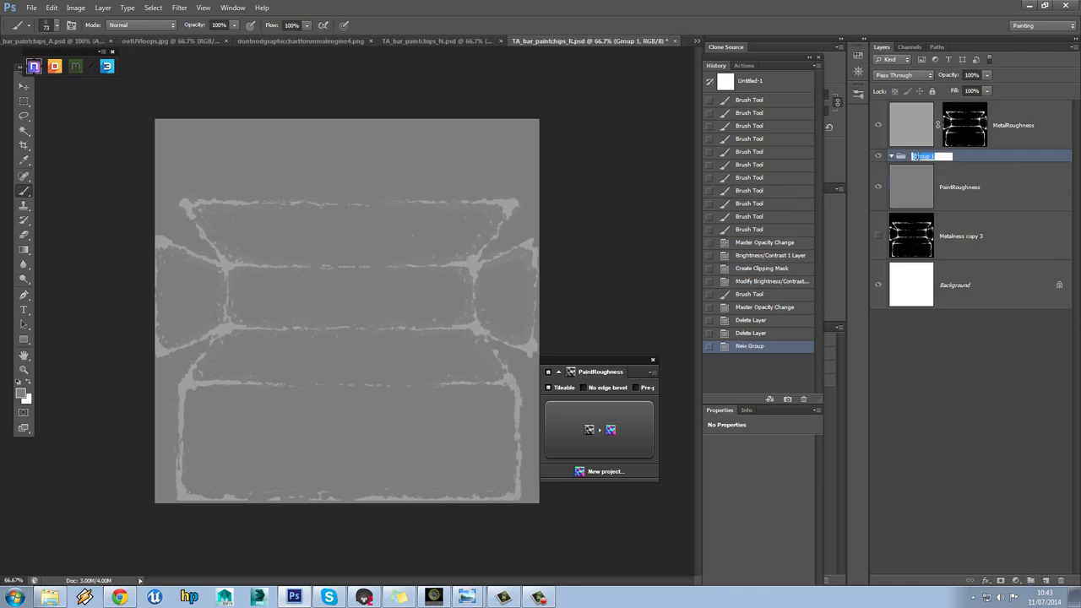
{"action": "key", "text": "Return"}
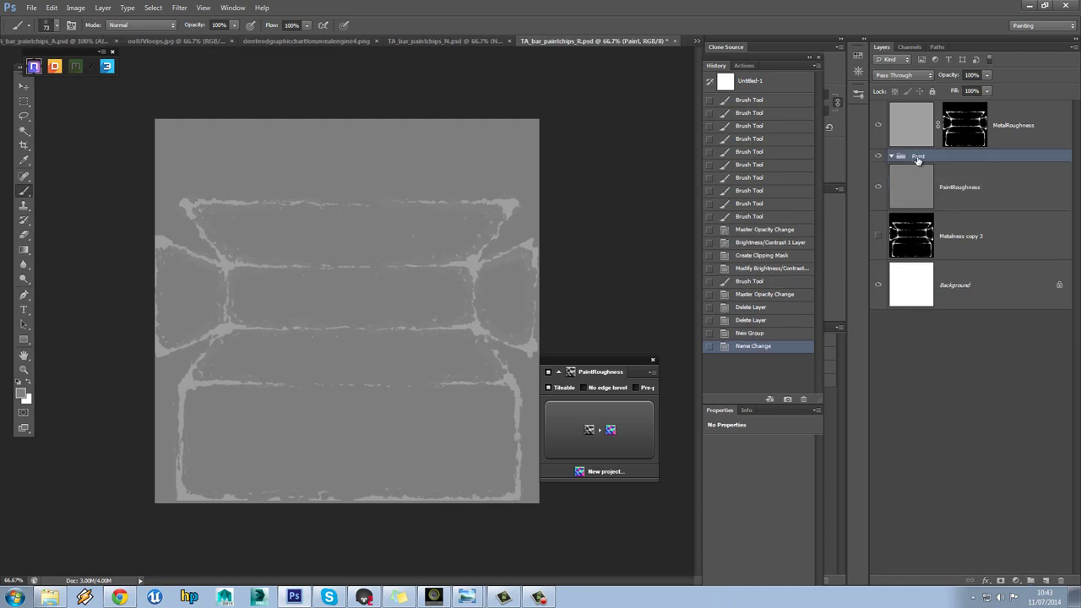
{"action": "left_click", "coordinate": [1046, 582]}
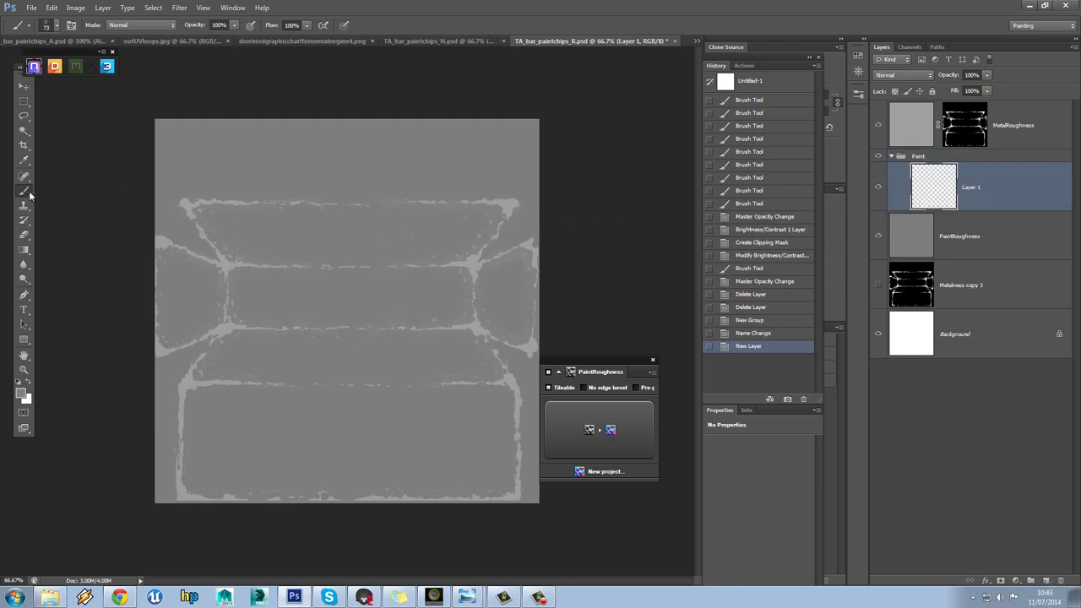
{"action": "left_click", "coordinate": [364, 597]}
Orbit the Marmoset viewport to inspect the paint chips on the red bar from several sides
{"action": "left_click_drag", "start_coordinate": [532, 272], "coordinate": [597, 274]}
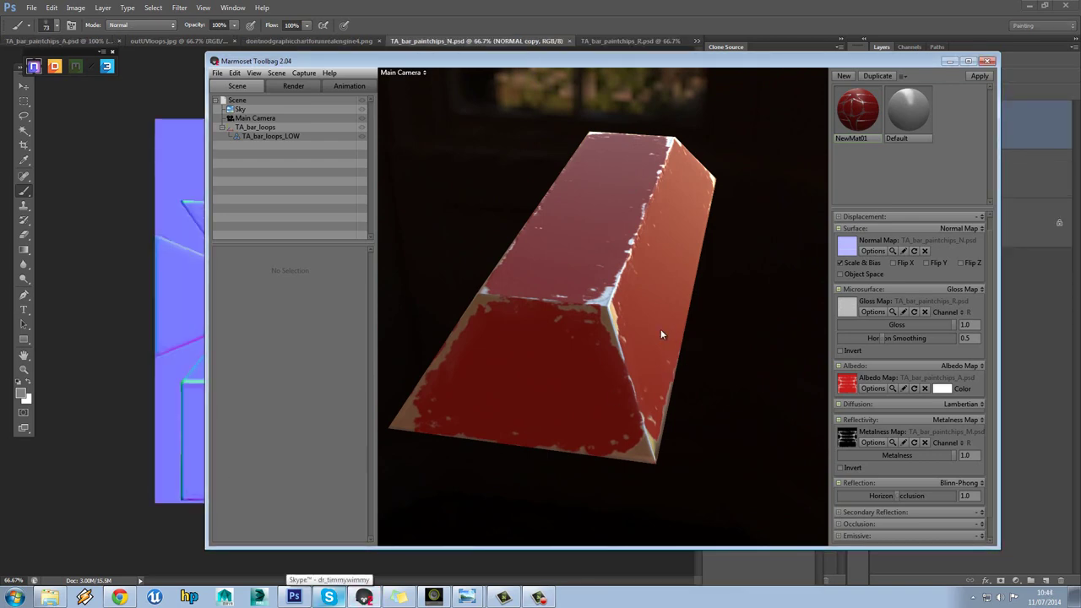
{"action": "left_click_drag", "start_coordinate": [659, 328], "coordinate": [654, 253]}
Back in Photoshop, switch to the roughness document and show the brush's Shape Dynamics settings
{"action": "key", "text": "alt+Tab"}
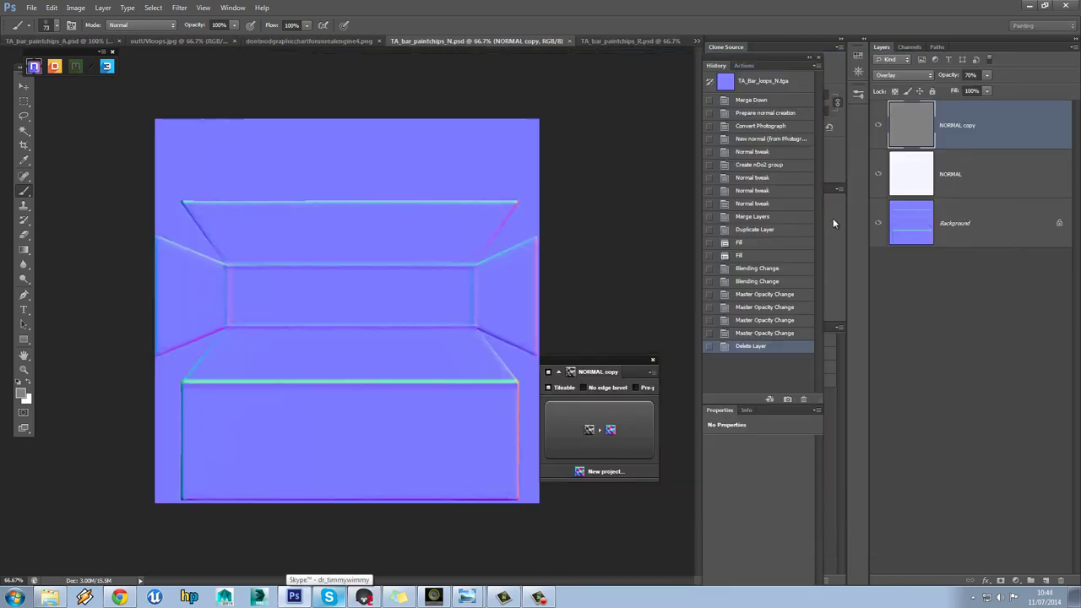
{"action": "left_click", "coordinate": [634, 41]}
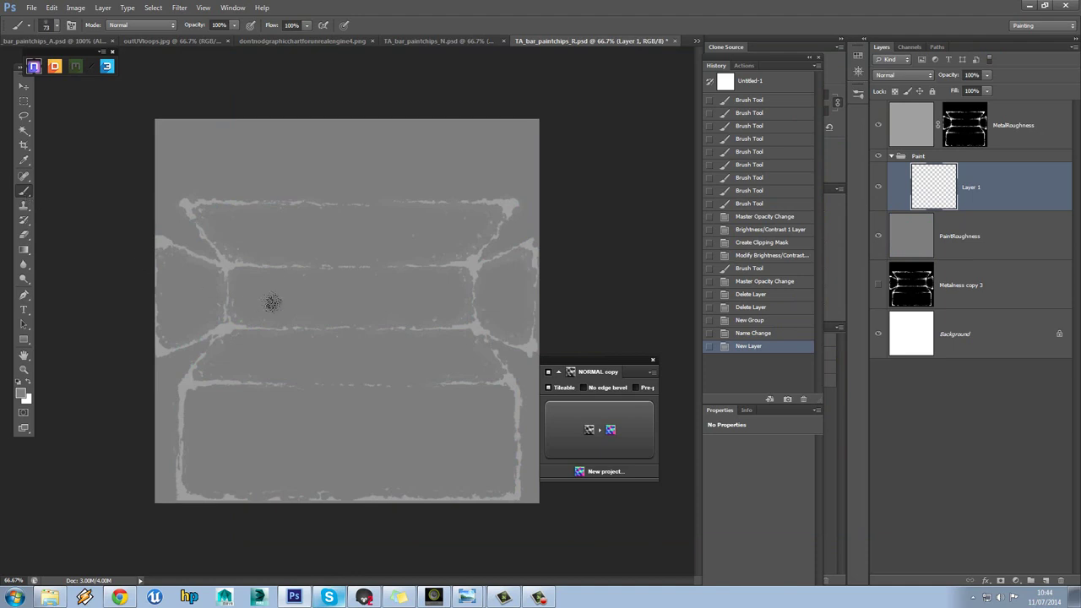
{"action": "left_click", "coordinate": [71, 26]}
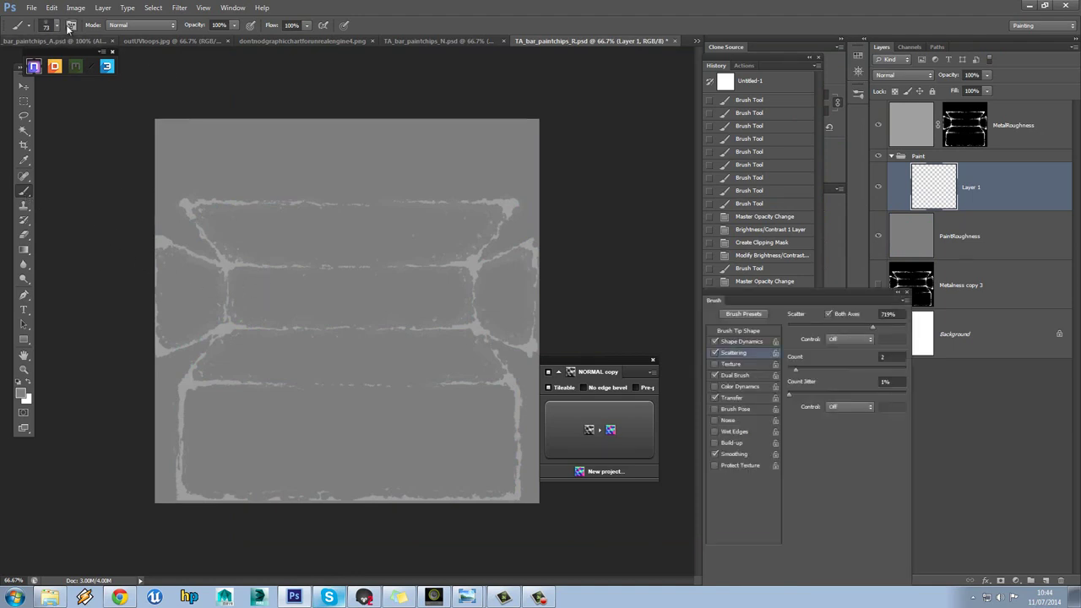
{"action": "left_click", "coordinate": [743, 341]}
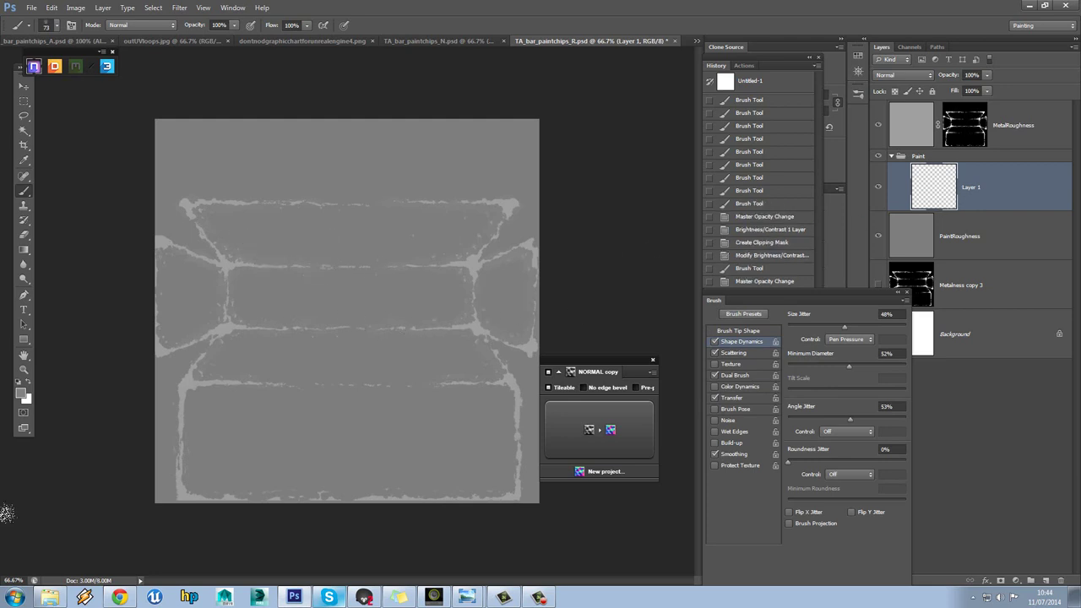
Set the foreground to a darker grey and paint a test stroke across the top panel
{"action": "left_click", "coordinate": [23, 394]}
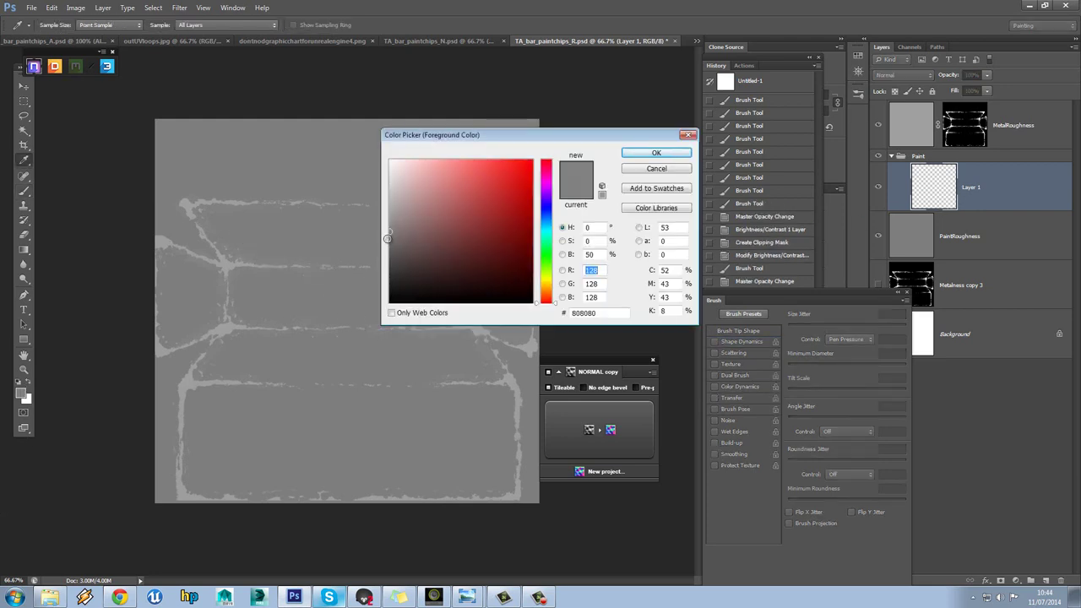
{"action": "left_click", "coordinate": [389, 258]}
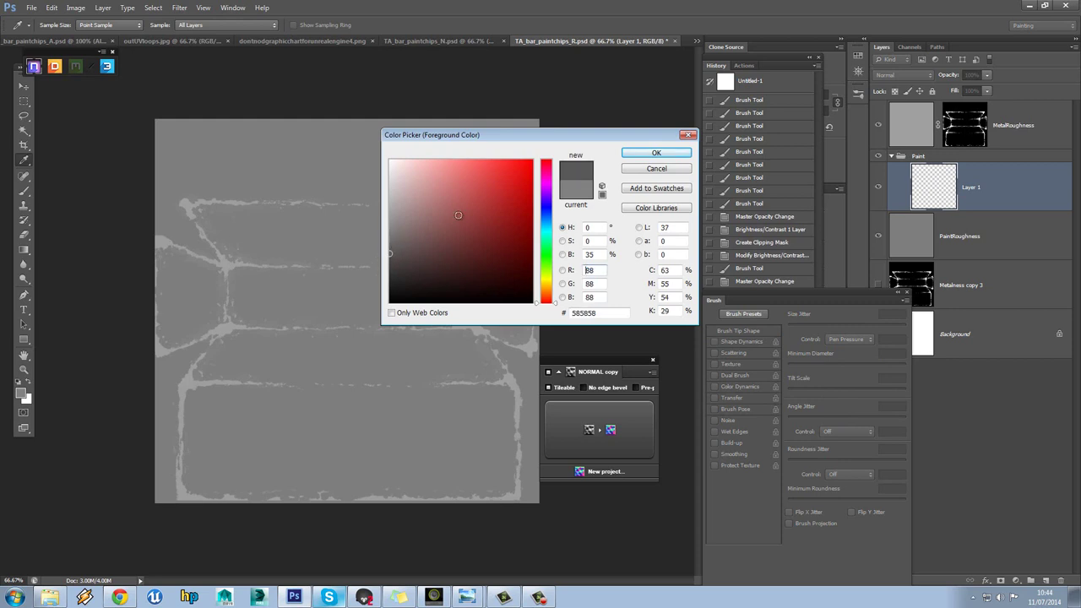
{"action": "left_click", "coordinate": [656, 153]}
{"action": "mouse_move", "coordinate": [209, 214]}
{"action": "left_mouse_down"}
{"action": "mouse_move", "coordinate": [241, 246]}
{"action": "mouse_move", "coordinate": [266, 254]}
{"action": "mouse_move", "coordinate": [284, 225]}
{"action": "mouse_move", "coordinate": [445, 231]}
{"action": "left_mouse_up"}
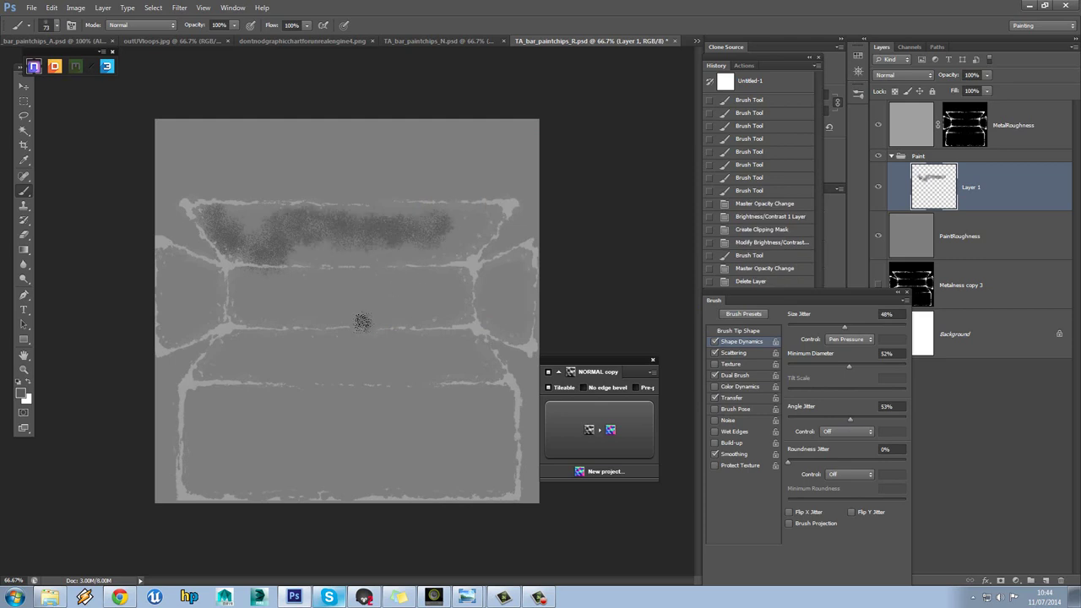
Undo the test stroke and review the Brush Tip Shape, Shape Dynamics, Scattering and Dual Brush settings
{"action": "key", "text": "ctrl+z"}
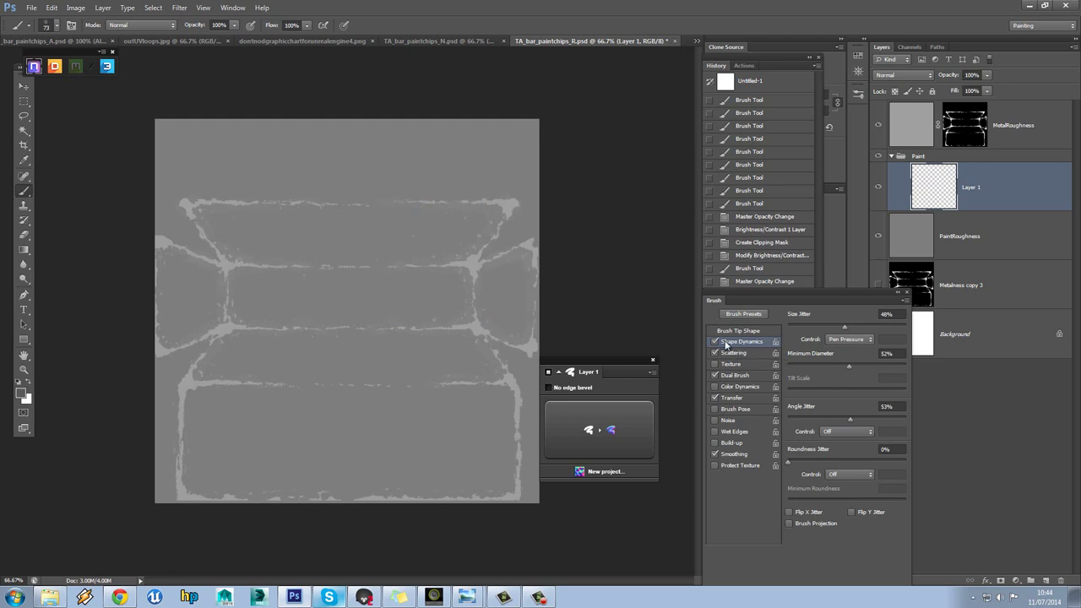
{"action": "left_click", "coordinate": [750, 331]}
{"action": "mouse_move", "coordinate": [904, 354]}
{"action": "left_mouse_down"}
{"action": "mouse_move", "coordinate": [909, 443]}
{"action": "mouse_move", "coordinate": [909, 407]}
{"action": "left_mouse_up"}
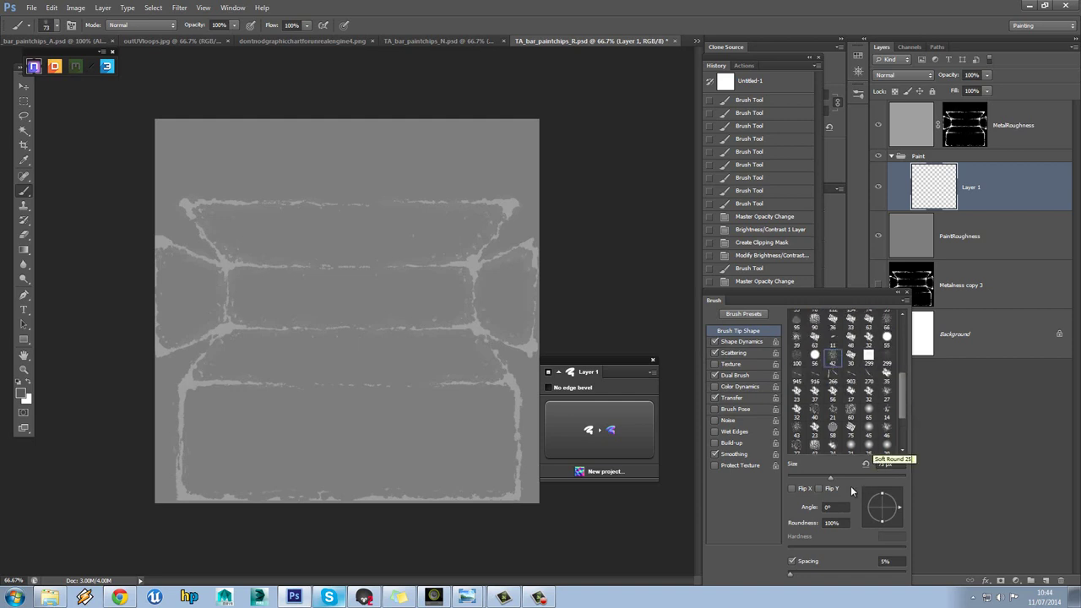
{"action": "left_click", "coordinate": [743, 341]}
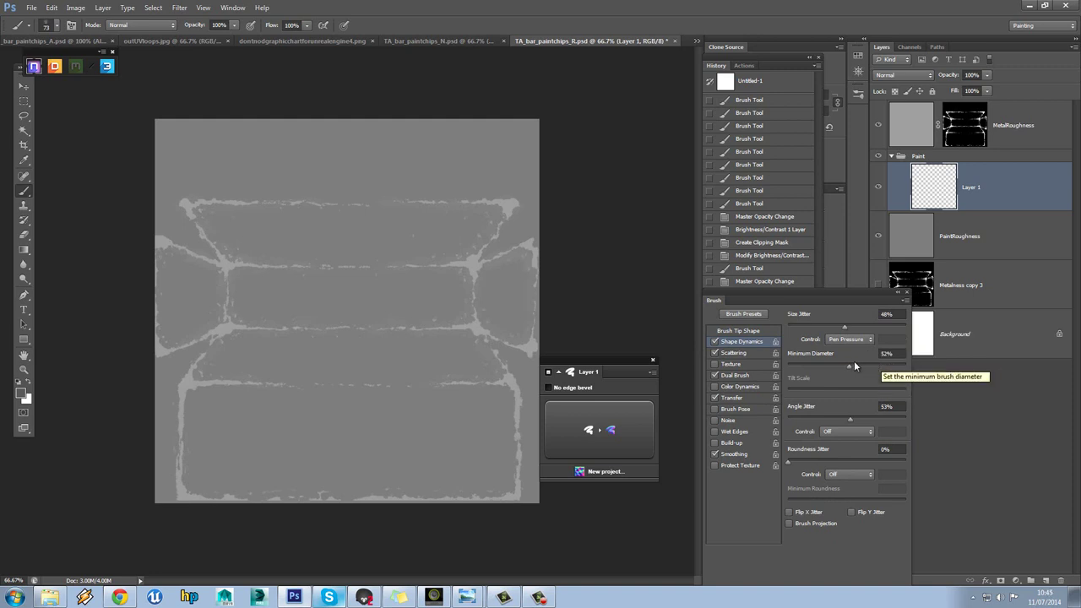
{"action": "left_click", "coordinate": [728, 353]}
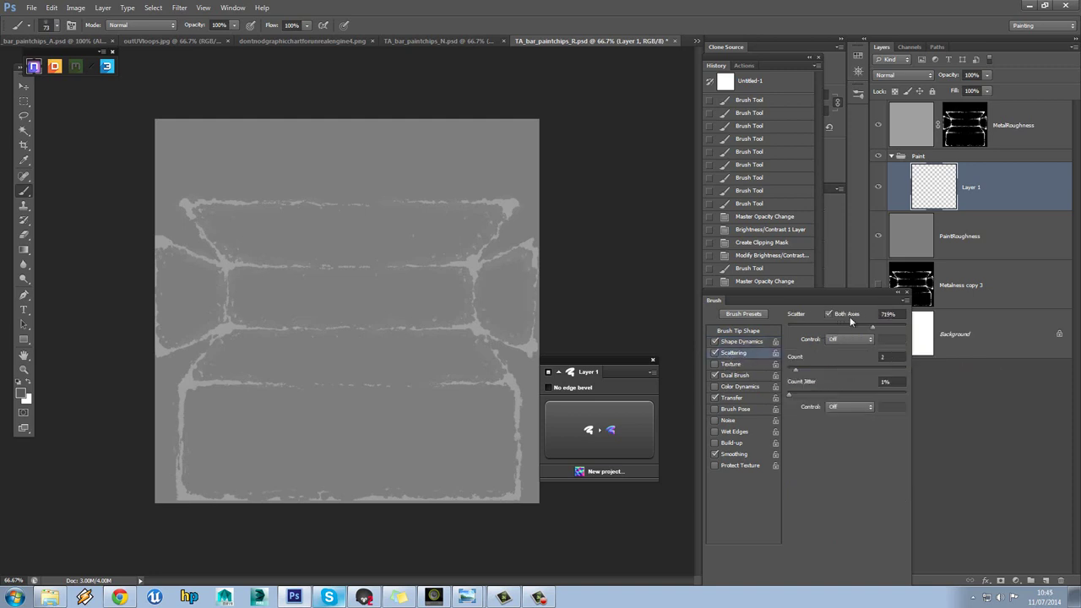
{"action": "left_click", "coordinate": [734, 375]}
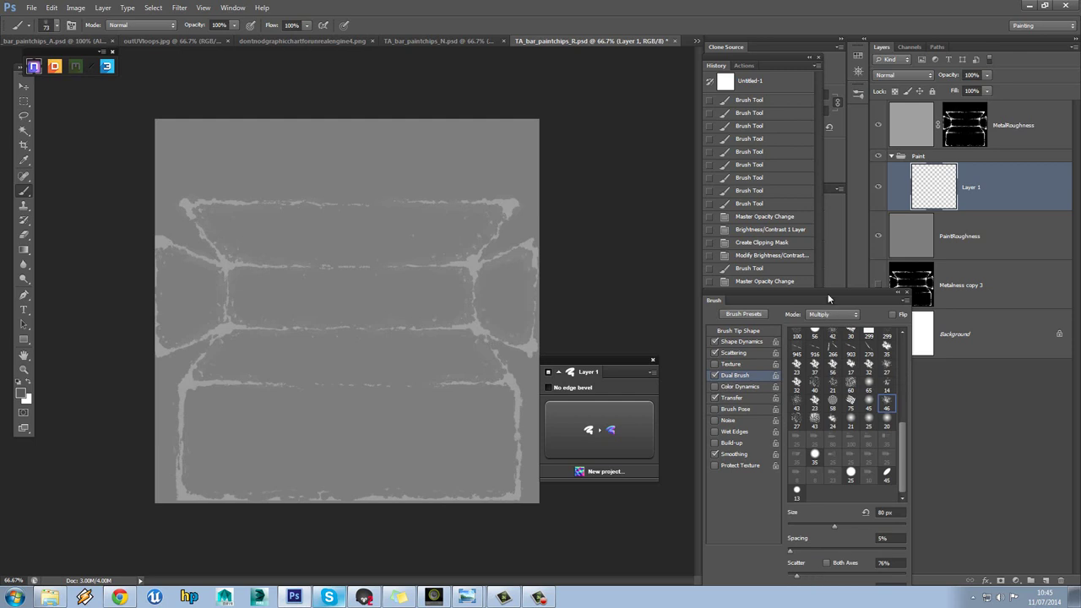
{"action": "left_click_drag", "start_coordinate": [827, 298], "coordinate": [816, 185]}
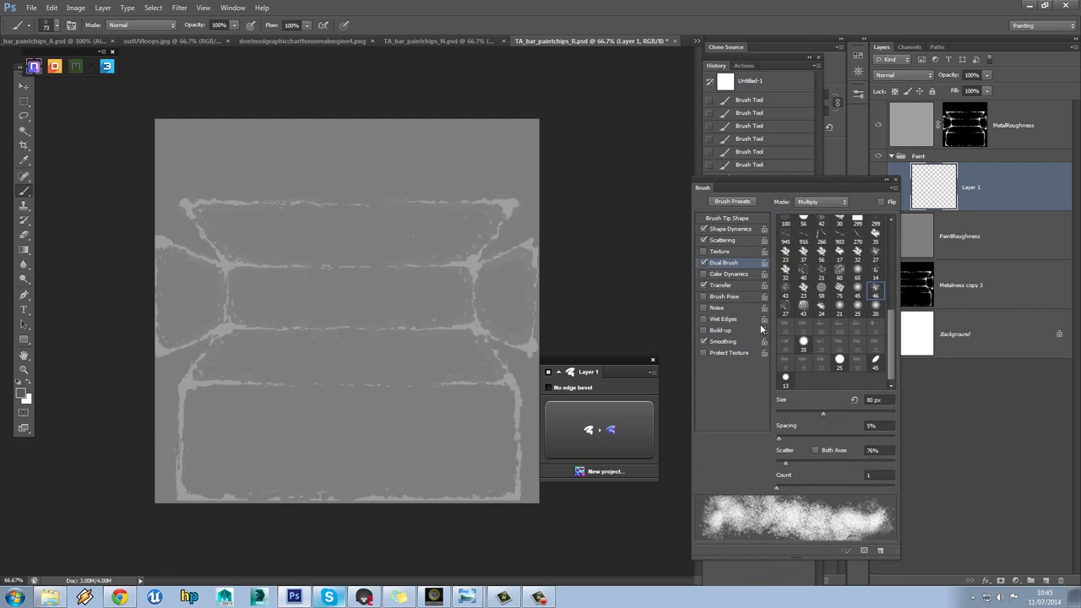
Turn off Transfer, turn on Smoothing, and paint dark grey across the top panel
{"action": "left_click", "coordinate": [724, 287]}
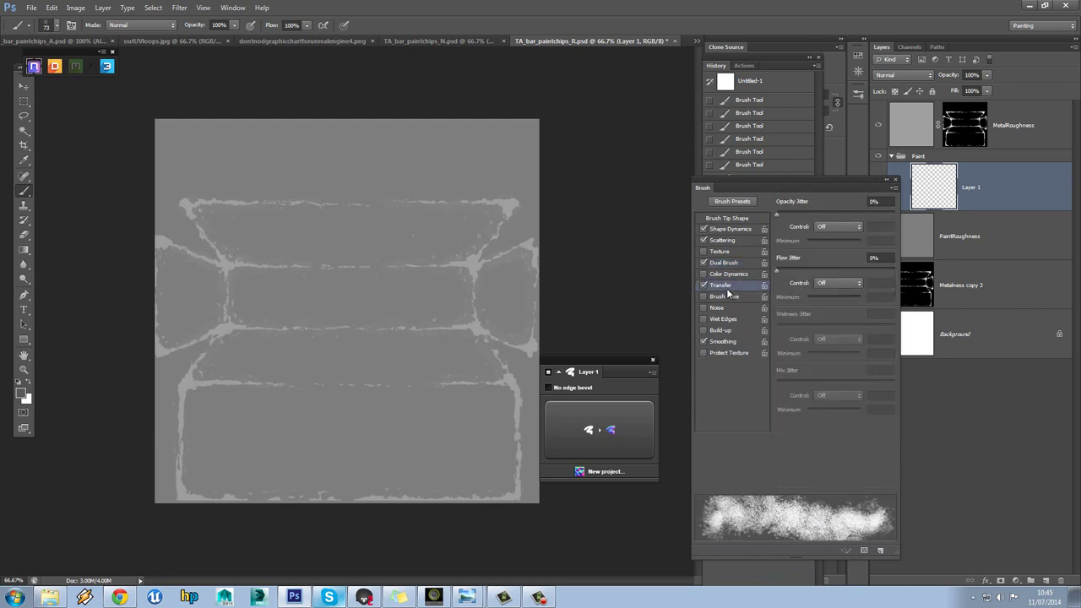
{"action": "left_click", "coordinate": [704, 287]}
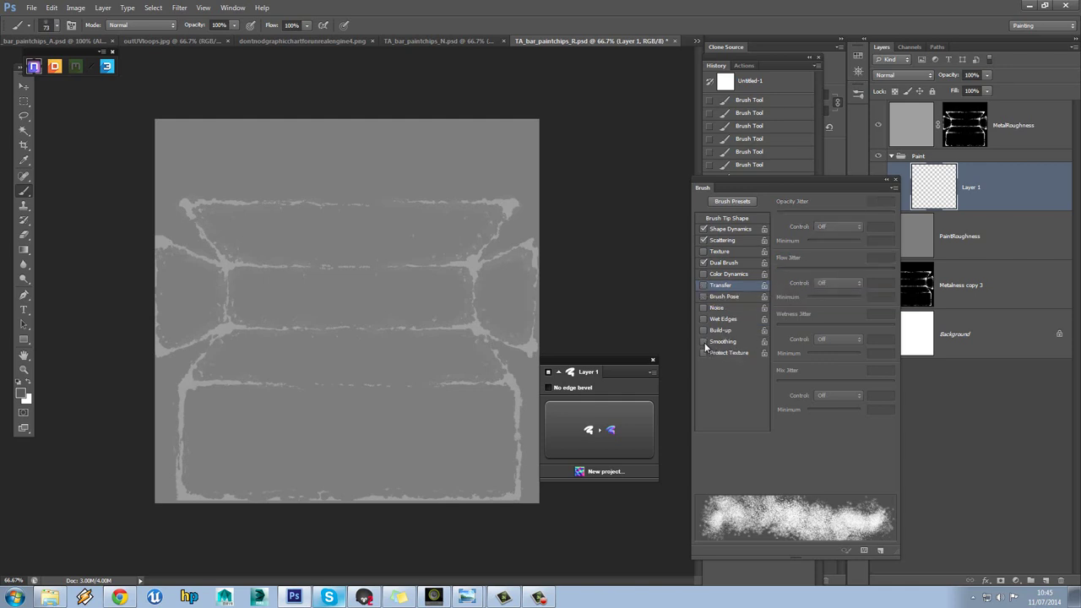
{"action": "left_click", "coordinate": [704, 342]}
{"action": "mouse_move", "coordinate": [203, 215]}
{"action": "left_mouse_down"}
{"action": "mouse_move", "coordinate": [486, 216]}
{"action": "mouse_move", "coordinate": [461, 254]}
{"action": "mouse_move", "coordinate": [451, 306]}
{"action": "mouse_move", "coordinate": [368, 317]}
{"action": "mouse_move", "coordinate": [277, 315]}
{"action": "mouse_move", "coordinate": [258, 306]}
{"action": "mouse_move", "coordinate": [245, 277]}
{"action": "mouse_move", "coordinate": [329, 283]}
{"action": "mouse_move", "coordinate": [433, 267]}
{"action": "mouse_move", "coordinate": [240, 253]}
{"action": "left_mouse_up"}
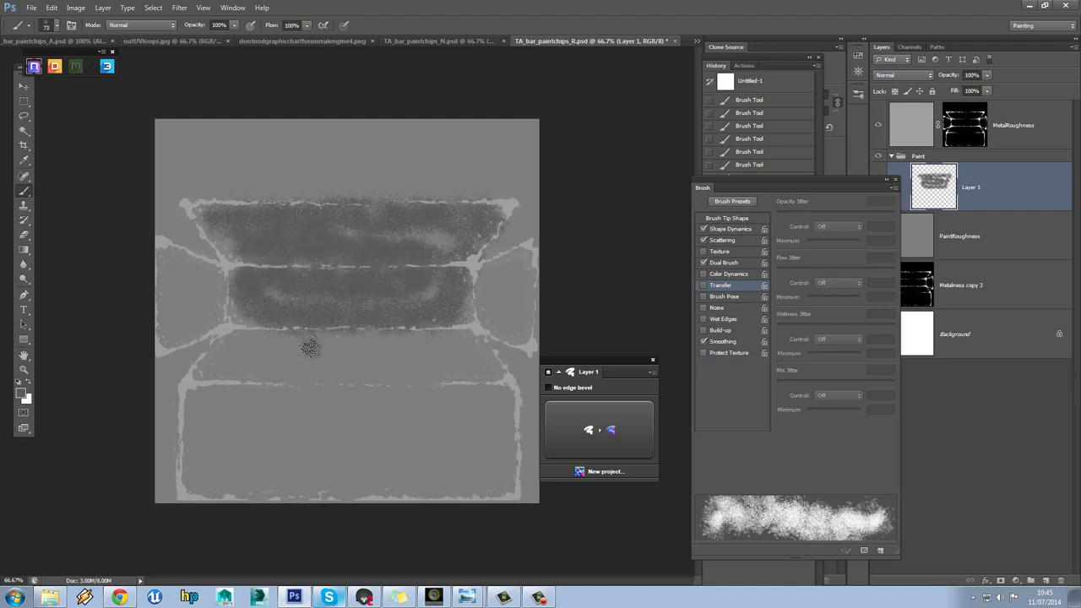
Paint dark grey over the lower box, its right edge and the left box on Layer 1
{"action": "mouse_move", "coordinate": [241, 338]}
{"action": "left_mouse_down"}
{"action": "mouse_move", "coordinate": [200, 387]}
{"action": "mouse_move", "coordinate": [193, 450]}
{"action": "mouse_move", "coordinate": [203, 480]}
{"action": "mouse_move", "coordinate": [458, 488]}
{"action": "mouse_move", "coordinate": [498, 475]}
{"action": "mouse_move", "coordinate": [492, 404]}
{"action": "mouse_move", "coordinate": [464, 363]}
{"action": "mouse_move", "coordinate": [267, 353]}
{"action": "mouse_move", "coordinate": [238, 373]}
{"action": "mouse_move", "coordinate": [224, 418]}
{"action": "mouse_move", "coordinate": [267, 446]}
{"action": "mouse_move", "coordinate": [370, 446]}
{"action": "mouse_move", "coordinate": [452, 410]}
{"action": "mouse_move", "coordinate": [282, 400]}
{"action": "mouse_move", "coordinate": [388, 426]}
{"action": "mouse_move", "coordinate": [448, 412]}
{"action": "mouse_move", "coordinate": [521, 270]}
{"action": "mouse_move", "coordinate": [513, 316]}
{"action": "mouse_move", "coordinate": [493, 273]}
{"action": "mouse_move", "coordinate": [505, 331]}
{"action": "mouse_move", "coordinate": [527, 336]}
{"action": "mouse_move", "coordinate": [447, 338]}
{"action": "left_mouse_up"}
{"action": "mouse_move", "coordinate": [240, 314]}
{"action": "left_mouse_down"}
{"action": "mouse_move", "coordinate": [177, 334]}
{"action": "mouse_move", "coordinate": [147, 279]}
{"action": "mouse_move", "coordinate": [160, 243]}
{"action": "mouse_move", "coordinate": [212, 263]}
{"action": "mouse_move", "coordinate": [196, 305]}
{"action": "mouse_move", "coordinate": [228, 305]}
{"action": "left_mouse_up"}
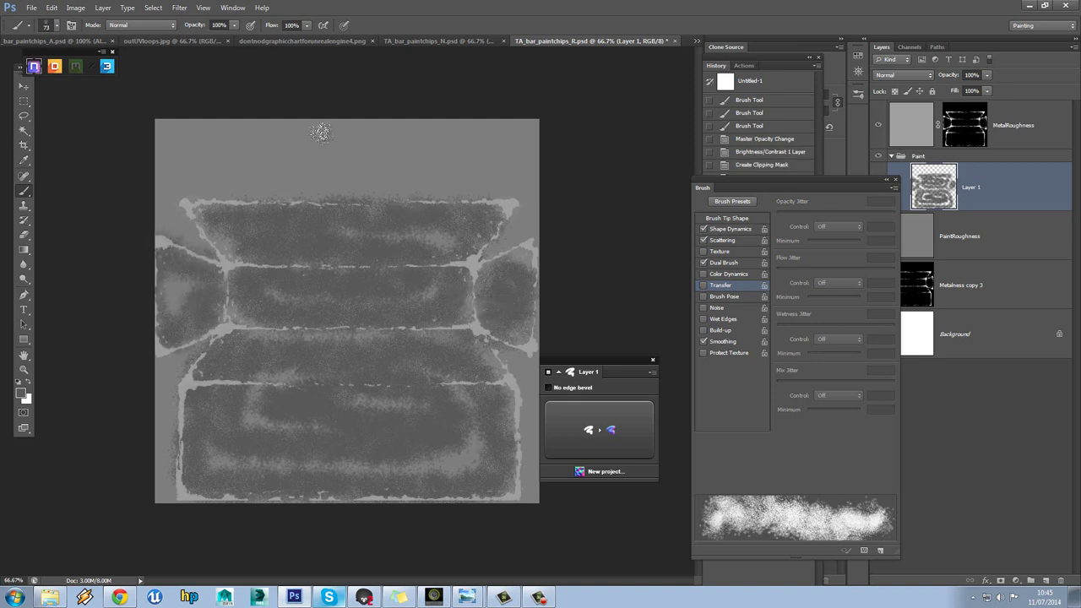
Select the Paint group and save the roughness document
{"action": "left_click", "coordinate": [31, 8]}
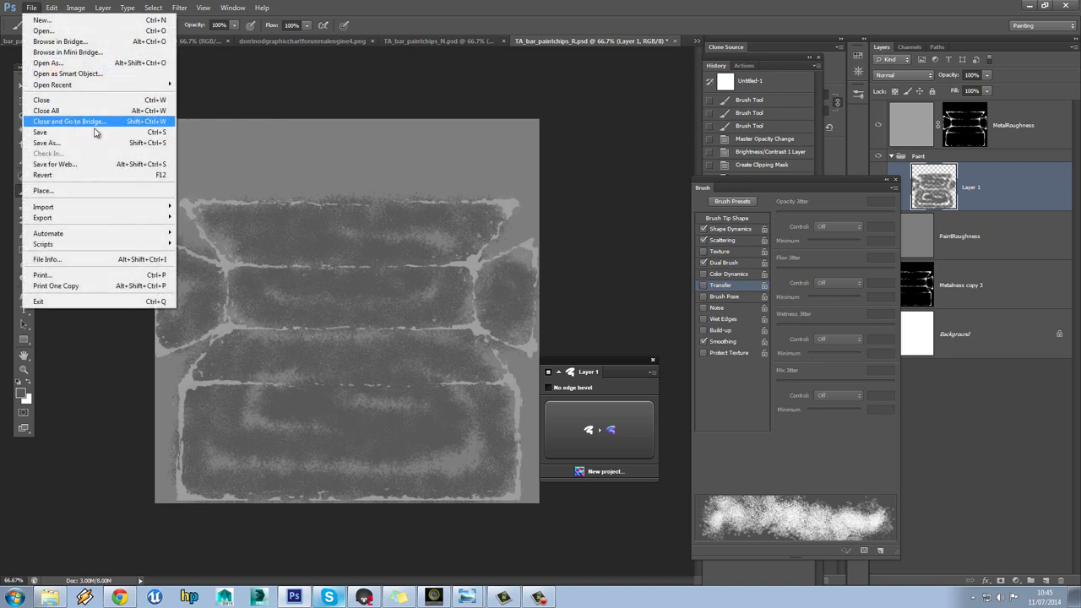
{"action": "left_click", "coordinate": [935, 126]}
{"action": "left_click", "coordinate": [967, 157]}
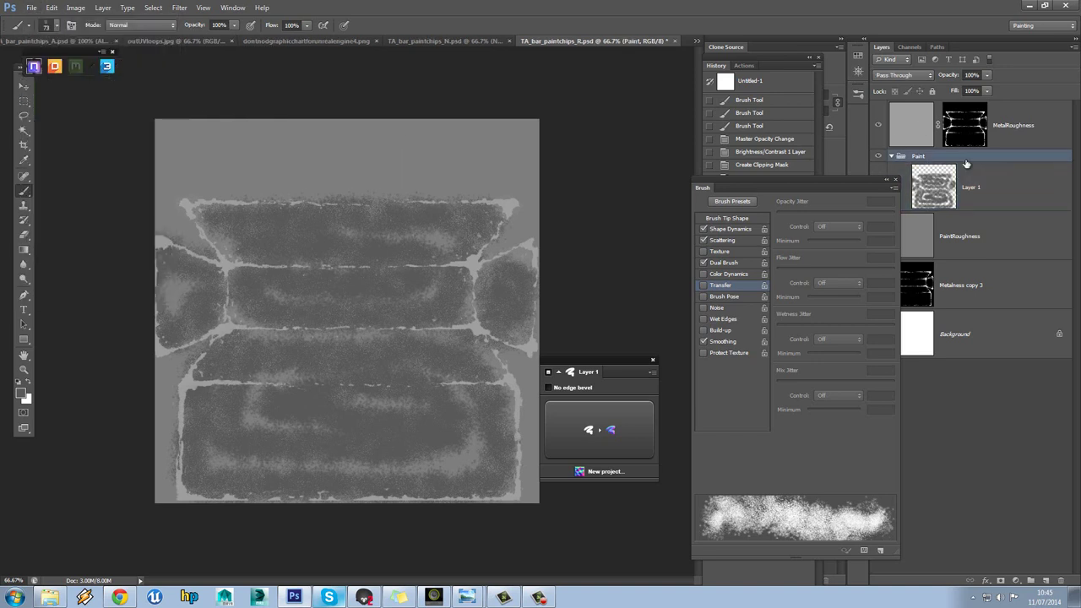
{"action": "left_click", "coordinate": [34, 8]}
{"action": "left_click", "coordinate": [50, 131]}
Orbit the bar in Marmoset Toolbag to check the updated mottled gloss
{"action": "left_click", "coordinate": [363, 597]}
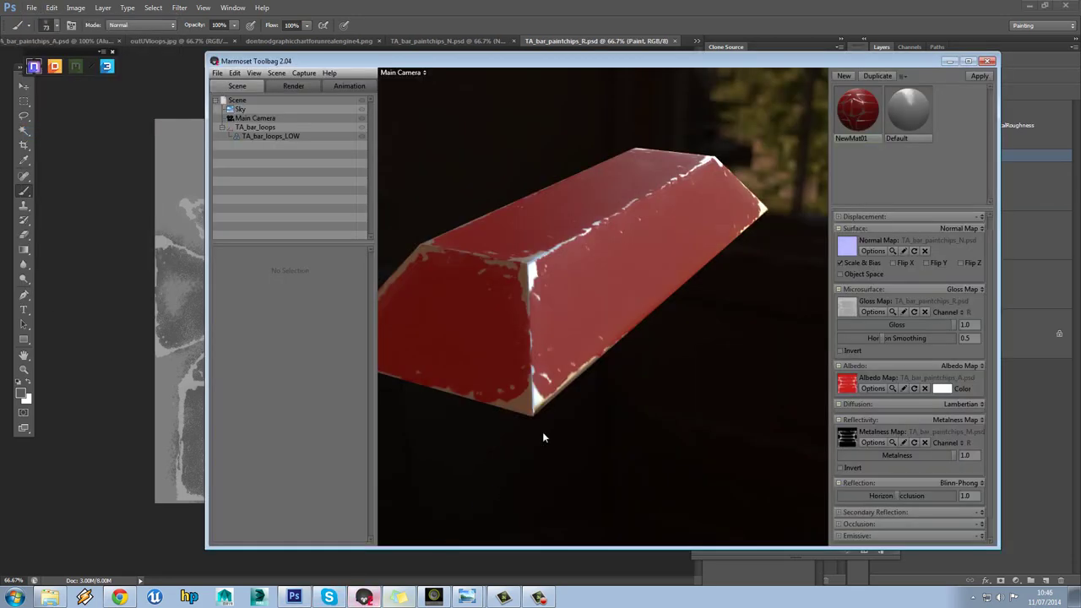
{"action": "left_click_drag", "start_coordinate": [617, 360], "coordinate": [650, 258]}
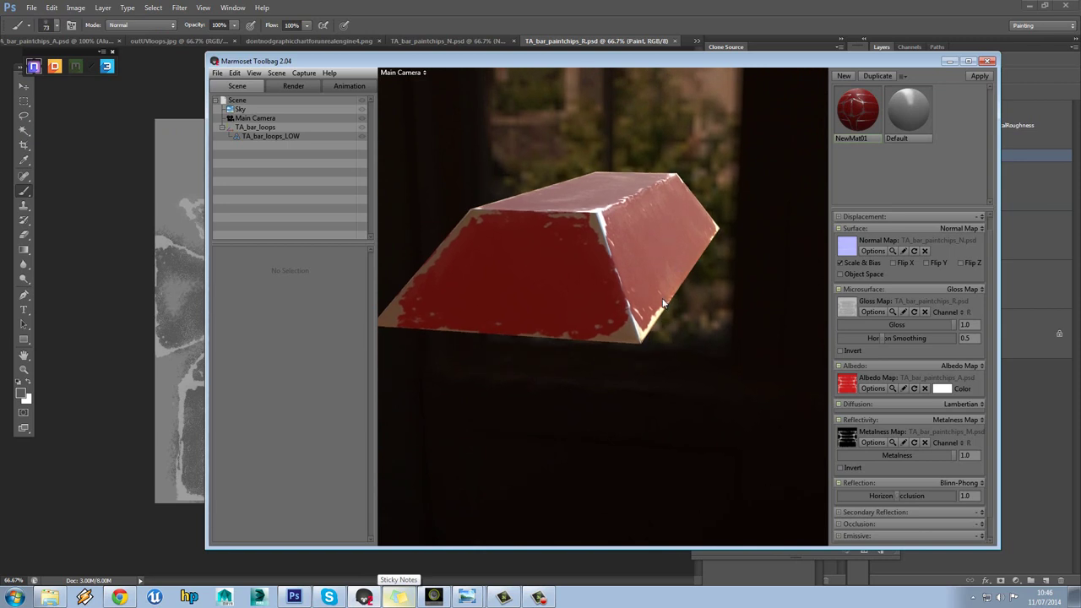
{"action": "mouse_move", "coordinate": [710, 278]}
{"action": "left_mouse_down"}
{"action": "mouse_move", "coordinate": [721, 245]}
{"action": "mouse_move", "coordinate": [680, 226]}
{"action": "mouse_move", "coordinate": [704, 230]}
{"action": "mouse_move", "coordinate": [726, 258]}
{"action": "mouse_move", "coordinate": [714, 287]}
{"action": "mouse_move", "coordinate": [667, 307]}
{"action": "mouse_move", "coordinate": [630, 281]}
{"action": "mouse_move", "coordinate": [772, 271]}
{"action": "mouse_move", "coordinate": [765, 254]}
{"action": "mouse_move", "coordinate": [652, 246]}
{"action": "mouse_move", "coordinate": [577, 262]}
{"action": "mouse_move", "coordinate": [709, 308]}
{"action": "left_mouse_up"}
Dismiss the brush error, add Layer 2 above Layer 1 and hide Layer 1
{"action": "left_click", "coordinate": [1013, 354]}
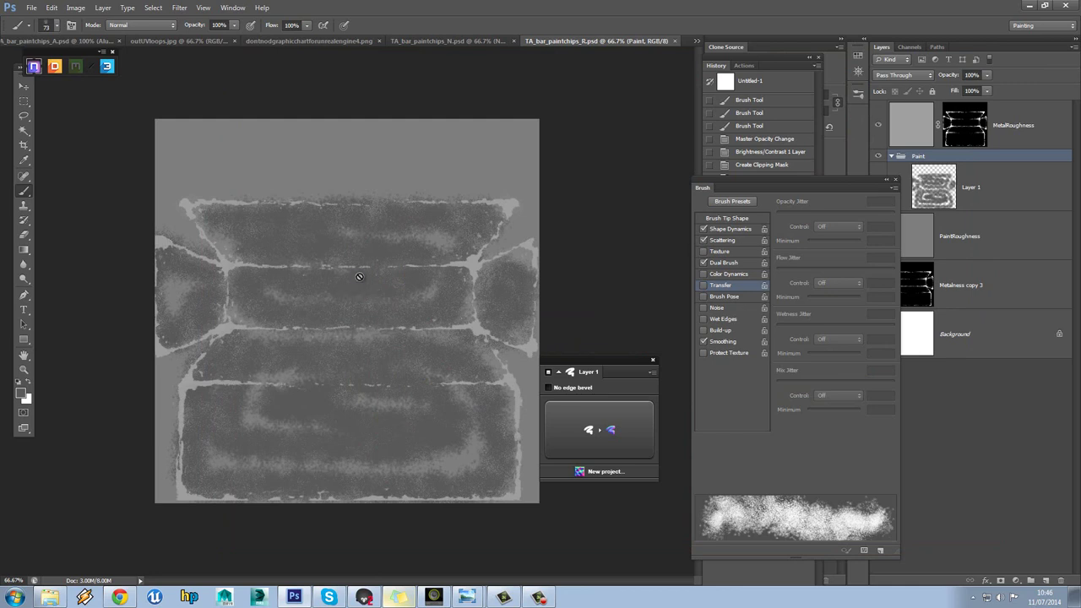
{"action": "left_click", "coordinate": [357, 276]}
{"action": "key", "text": "Return"}
{"action": "left_click", "coordinate": [1034, 205]}
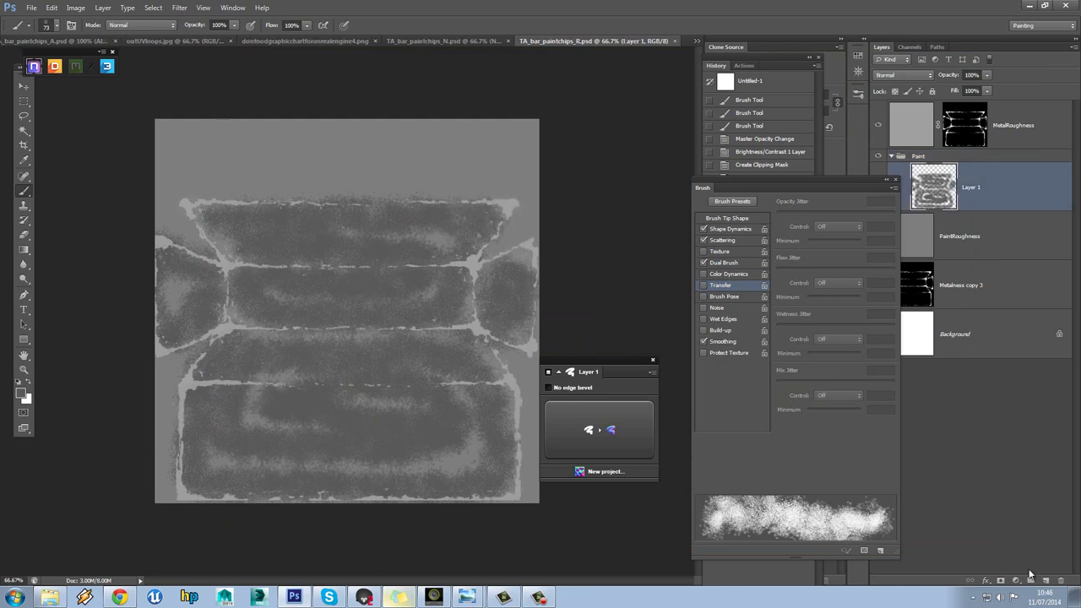
{"action": "left_click", "coordinate": [1046, 581]}
{"action": "left_click_drag", "start_coordinate": [825, 185], "coordinate": [770, 198]}
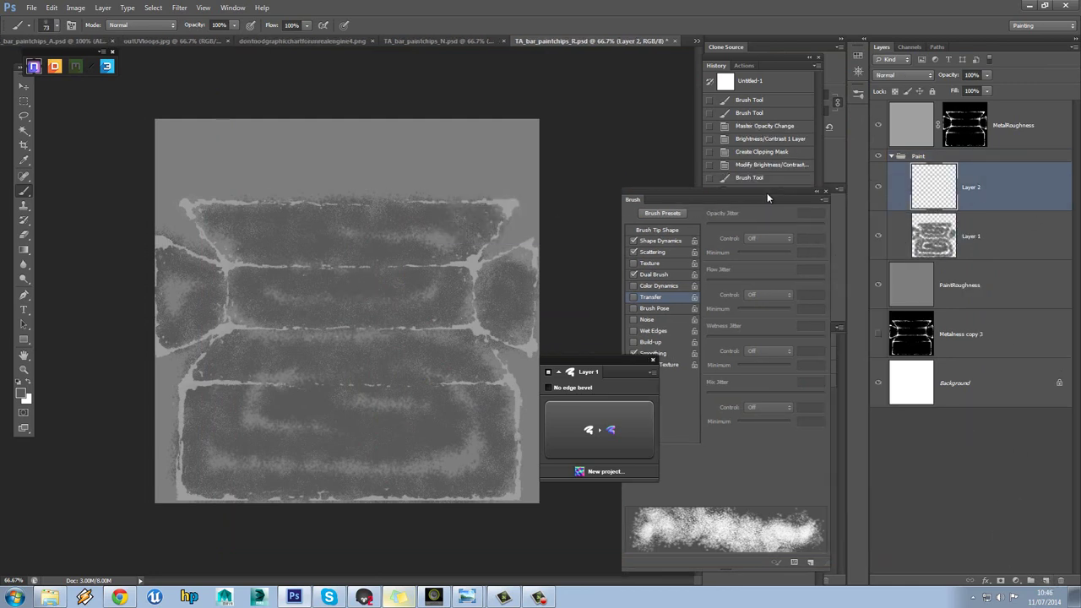
{"action": "left_click", "coordinate": [878, 237]}
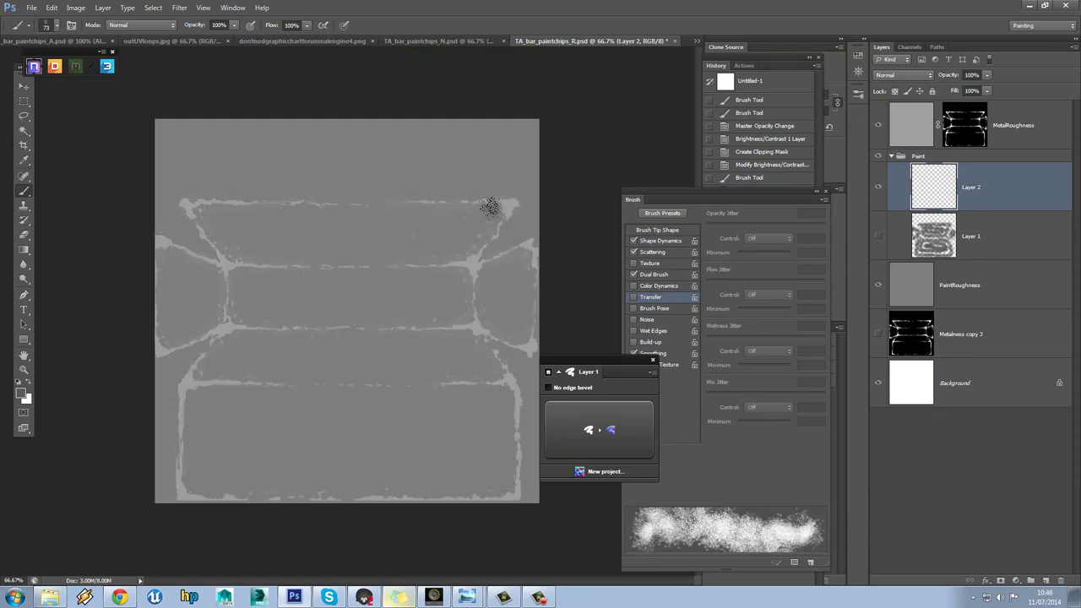
Paint dark speckles at the upper-right corner, right edge, lower-left edge and upper-left seam
{"action": "mouse_move", "coordinate": [501, 218]}
{"action": "left_mouse_down"}
{"action": "mouse_move", "coordinate": [478, 247]}
{"action": "mouse_move", "coordinate": [485, 266]}
{"action": "mouse_move", "coordinate": [527, 253]}
{"action": "left_mouse_up"}
{"action": "mouse_move", "coordinate": [531, 325]}
{"action": "left_mouse_down"}
{"action": "mouse_move", "coordinate": [517, 355]}
{"action": "mouse_move", "coordinate": [478, 328]}
{"action": "mouse_move", "coordinate": [469, 333]}
{"action": "mouse_move", "coordinate": [511, 422]}
{"action": "mouse_move", "coordinate": [517, 473]}
{"action": "mouse_move", "coordinate": [507, 500]}
{"action": "mouse_move", "coordinate": [182, 488]}
{"action": "mouse_move", "coordinate": [170, 431]}
{"action": "left_mouse_up"}
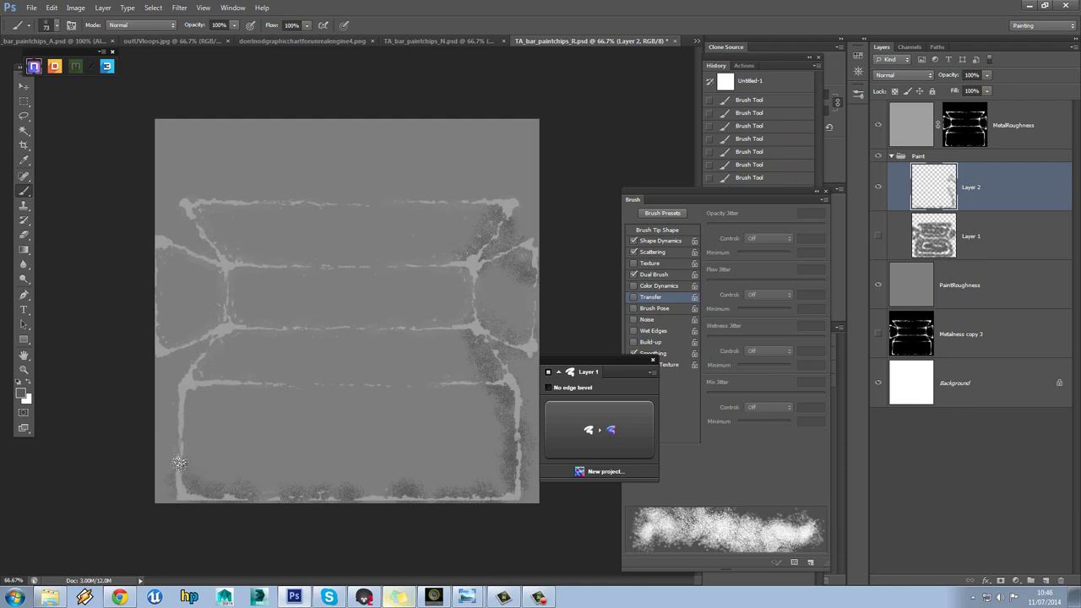
{"action": "mouse_move", "coordinate": [177, 452]}
{"action": "left_mouse_down"}
{"action": "mouse_move", "coordinate": [176, 399]}
{"action": "mouse_move", "coordinate": [243, 374]}
{"action": "mouse_move", "coordinate": [194, 367]}
{"action": "mouse_move", "coordinate": [216, 326]}
{"action": "mouse_move", "coordinate": [170, 349]}
{"action": "mouse_move", "coordinate": [160, 341]}
{"action": "mouse_move", "coordinate": [186, 329]}
{"action": "left_mouse_up"}
{"action": "mouse_move", "coordinate": [162, 262]}
{"action": "left_mouse_down"}
{"action": "mouse_move", "coordinate": [224, 264]}
{"action": "mouse_move", "coordinate": [232, 324]}
{"action": "mouse_move", "coordinate": [226, 267]}
{"action": "mouse_move", "coordinate": [242, 261]}
{"action": "mouse_move", "coordinate": [186, 211]}
{"action": "mouse_move", "coordinate": [272, 205]}
{"action": "left_mouse_up"}
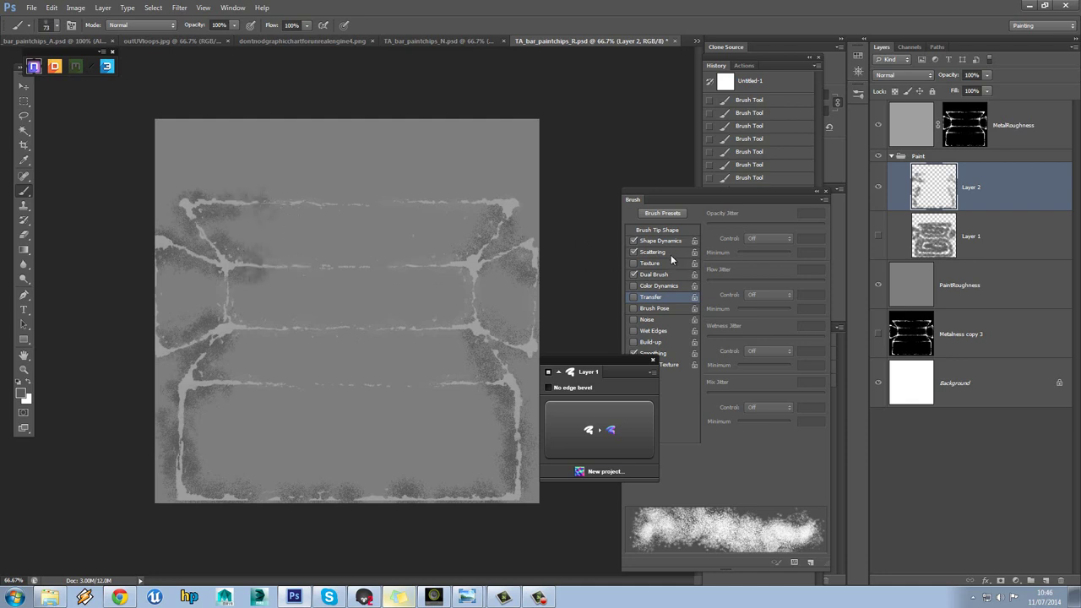
Lower the brush's Shape Dynamics Minimum Diameter to 43%
{"action": "left_click", "coordinate": [654, 275]}
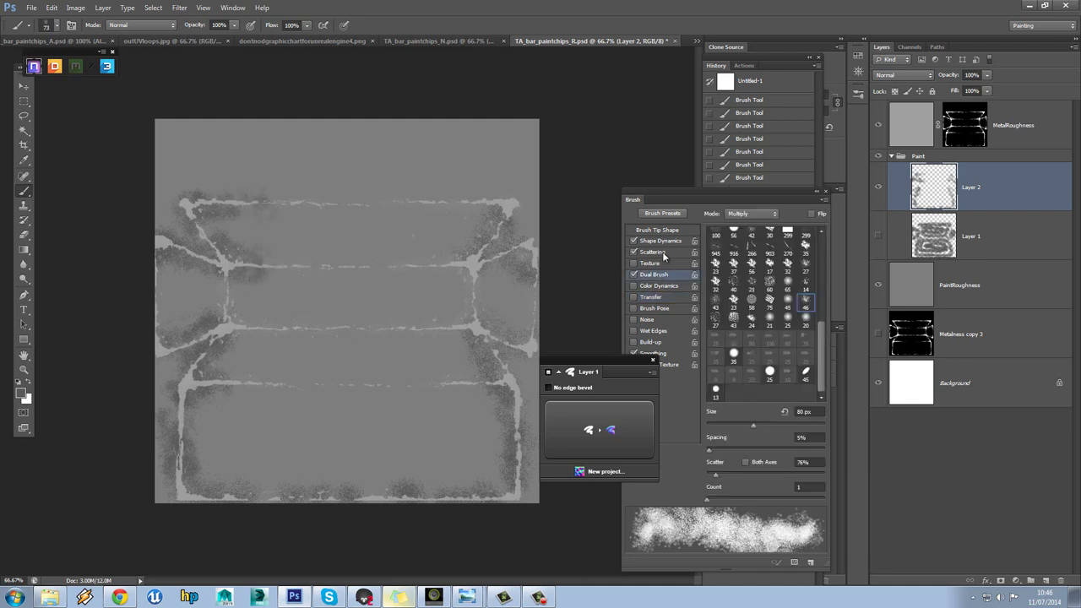
{"action": "left_click", "coordinate": [664, 252]}
{"action": "left_click", "coordinate": [671, 241]}
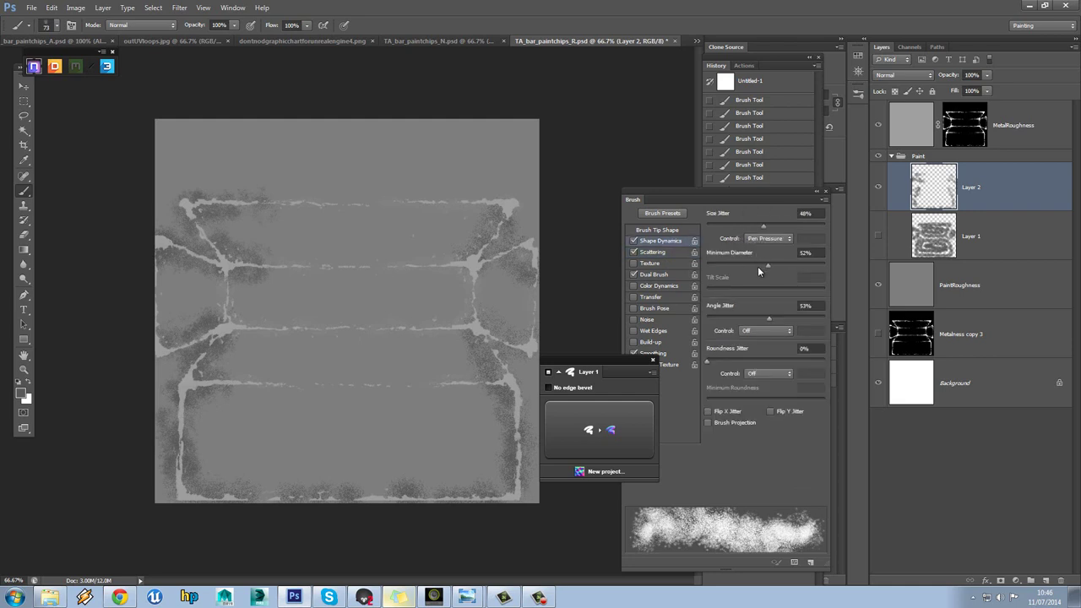
{"action": "mouse_move", "coordinate": [753, 270]}
{"action": "left_mouse_down"}
{"action": "mouse_move", "coordinate": [721, 263]}
{"action": "mouse_move", "coordinate": [757, 264]}
{"action": "left_mouse_up"}
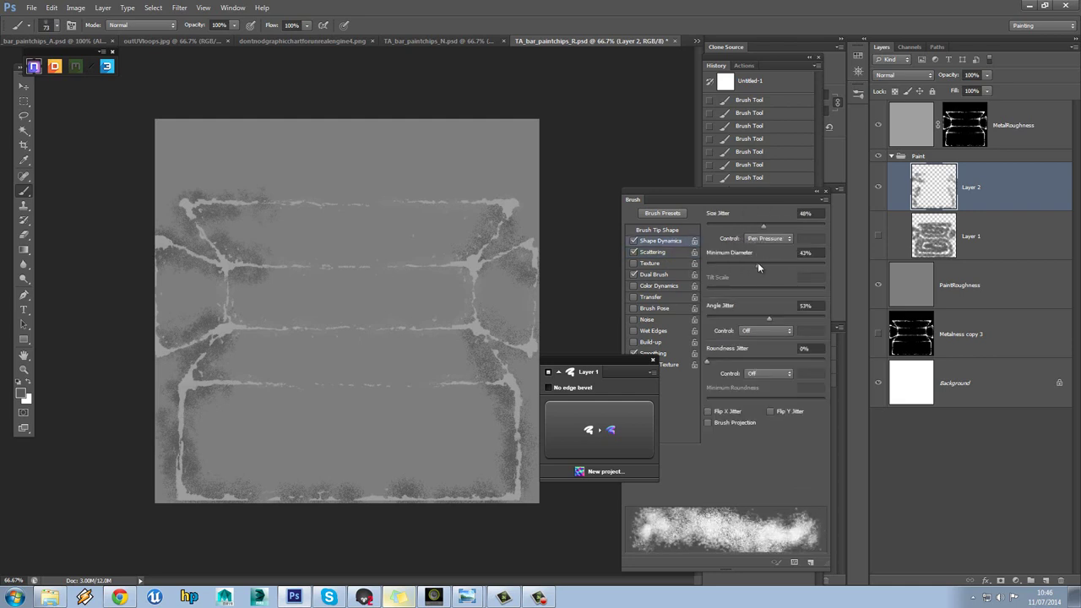
{"action": "left_click", "coordinate": [665, 276]}
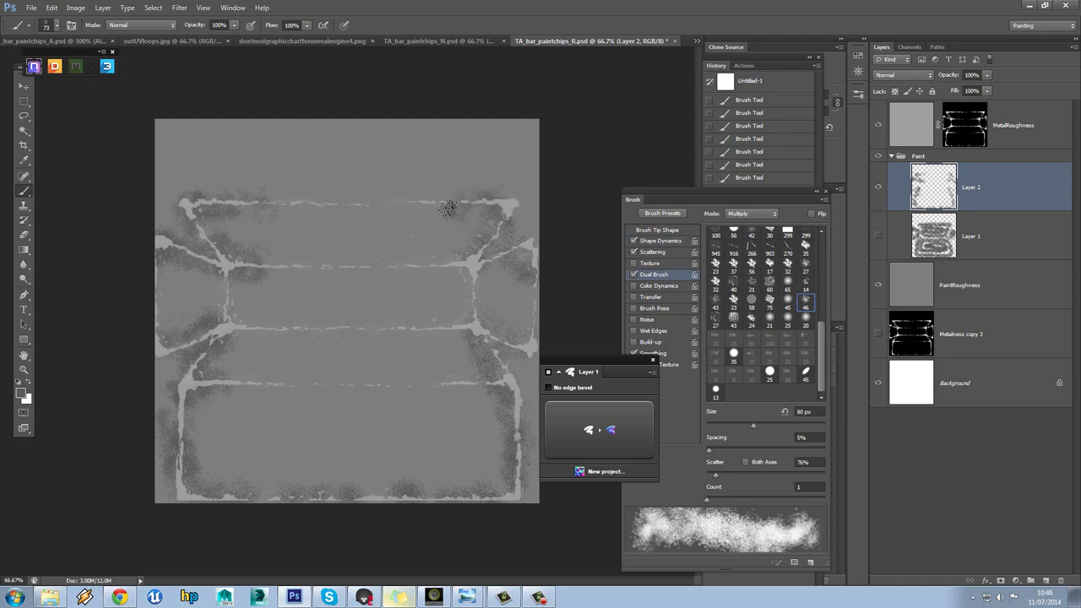
Add more speckles along the right seam, right edge, bottom edge and inner seam, then save
{"action": "left_click_drag", "start_coordinate": [469, 263], "coordinate": [427, 265]}
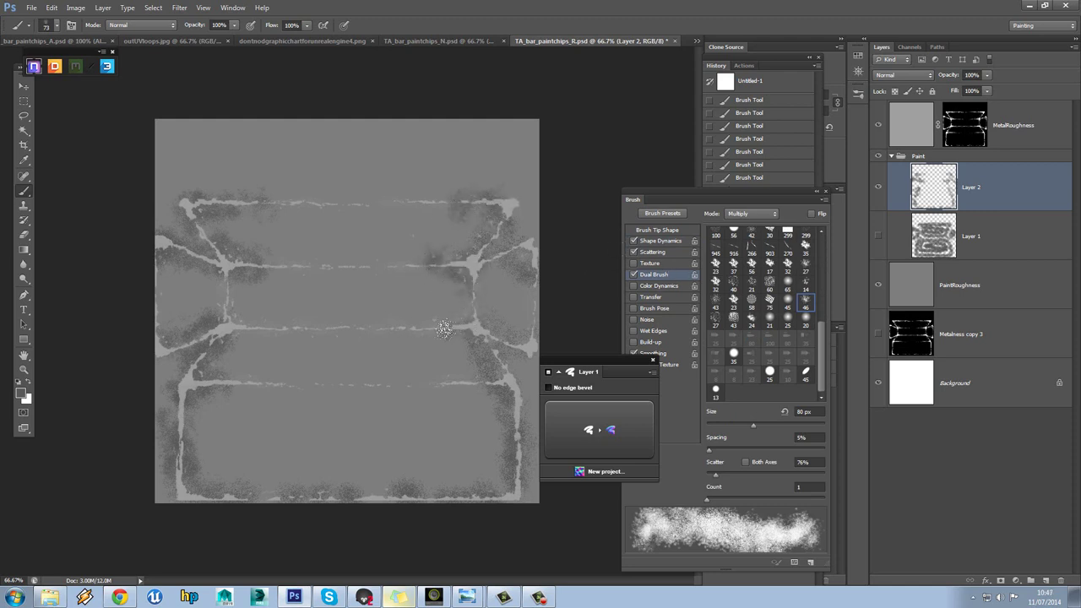
{"action": "mouse_move", "coordinate": [494, 338]}
{"action": "left_mouse_down"}
{"action": "mouse_move", "coordinate": [510, 401]}
{"action": "mouse_move", "coordinate": [513, 476]}
{"action": "mouse_move", "coordinate": [493, 494]}
{"action": "mouse_move", "coordinate": [507, 461]}
{"action": "left_mouse_up"}
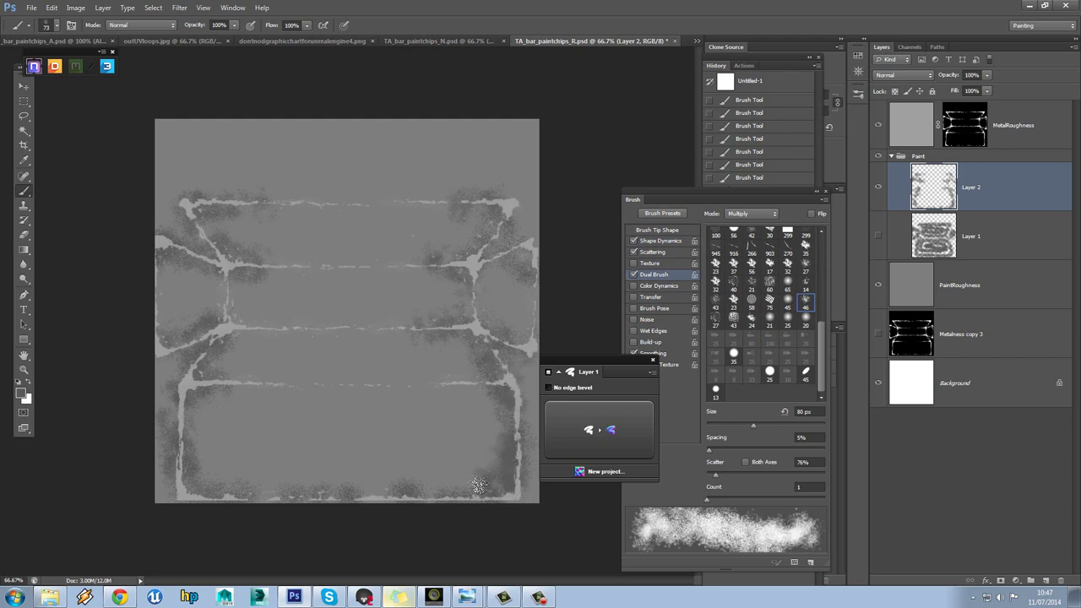
{"action": "left_click_drag", "start_coordinate": [474, 488], "coordinate": [181, 498]}
{"action": "mouse_move", "coordinate": [209, 391]}
{"action": "left_mouse_down"}
{"action": "mouse_move", "coordinate": [337, 374]}
{"action": "mouse_move", "coordinate": [225, 325]}
{"action": "mouse_move", "coordinate": [335, 332]}
{"action": "mouse_move", "coordinate": [228, 307]}
{"action": "mouse_move", "coordinate": [158, 344]}
{"action": "mouse_move", "coordinate": [146, 310]}
{"action": "mouse_move", "coordinate": [159, 307]}
{"action": "mouse_move", "coordinate": [158, 333]}
{"action": "mouse_move", "coordinate": [161, 236]}
{"action": "mouse_move", "coordinate": [233, 270]}
{"action": "mouse_move", "coordinate": [363, 268]}
{"action": "mouse_move", "coordinate": [273, 202]}
{"action": "mouse_move", "coordinate": [365, 230]}
{"action": "mouse_move", "coordinate": [461, 204]}
{"action": "mouse_move", "coordinate": [428, 200]}
{"action": "mouse_move", "coordinate": [442, 205]}
{"action": "mouse_move", "coordinate": [397, 264]}
{"action": "mouse_move", "coordinate": [461, 281]}
{"action": "mouse_move", "coordinate": [486, 272]}
{"action": "mouse_move", "coordinate": [410, 342]}
{"action": "mouse_move", "coordinate": [390, 326]}
{"action": "mouse_move", "coordinate": [333, 351]}
{"action": "mouse_move", "coordinate": [324, 378]}
{"action": "mouse_move", "coordinate": [306, 385]}
{"action": "mouse_move", "coordinate": [510, 391]}
{"action": "mouse_move", "coordinate": [528, 347]}
{"action": "mouse_move", "coordinate": [532, 279]}
{"action": "mouse_move", "coordinate": [511, 354]}
{"action": "mouse_move", "coordinate": [475, 311]}
{"action": "mouse_move", "coordinate": [471, 258]}
{"action": "mouse_move", "coordinate": [496, 252]}
{"action": "left_mouse_up"}
{"action": "key", "text": "ctrl+s"}
{"action": "left_click", "coordinate": [364, 597]}
{"action": "left_click_drag", "start_coordinate": [506, 450], "coordinate": [631, 369]}
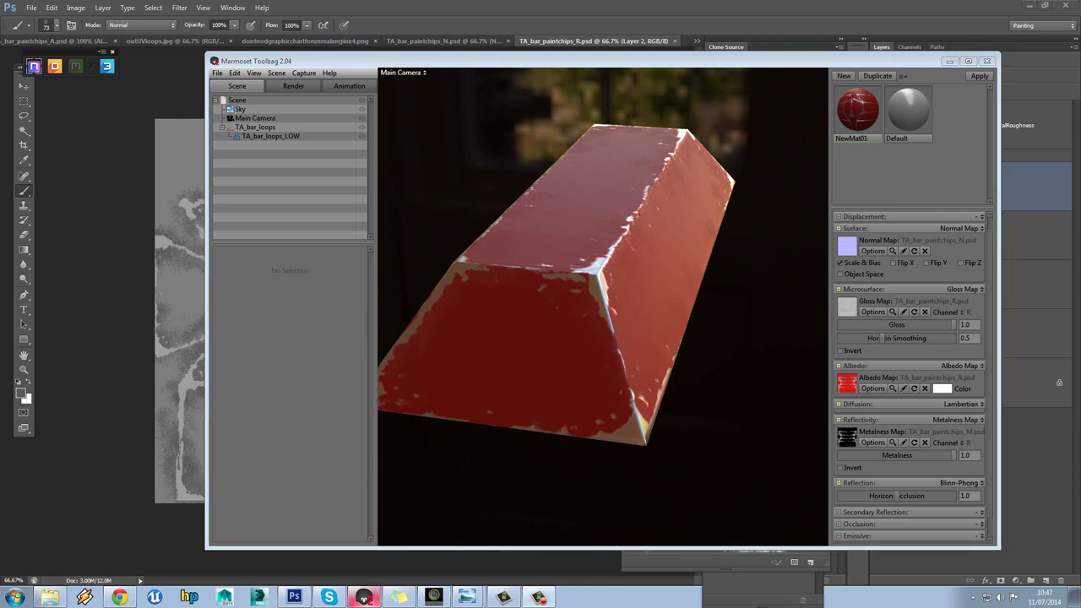
{"action": "left_click", "coordinate": [181, 338]}
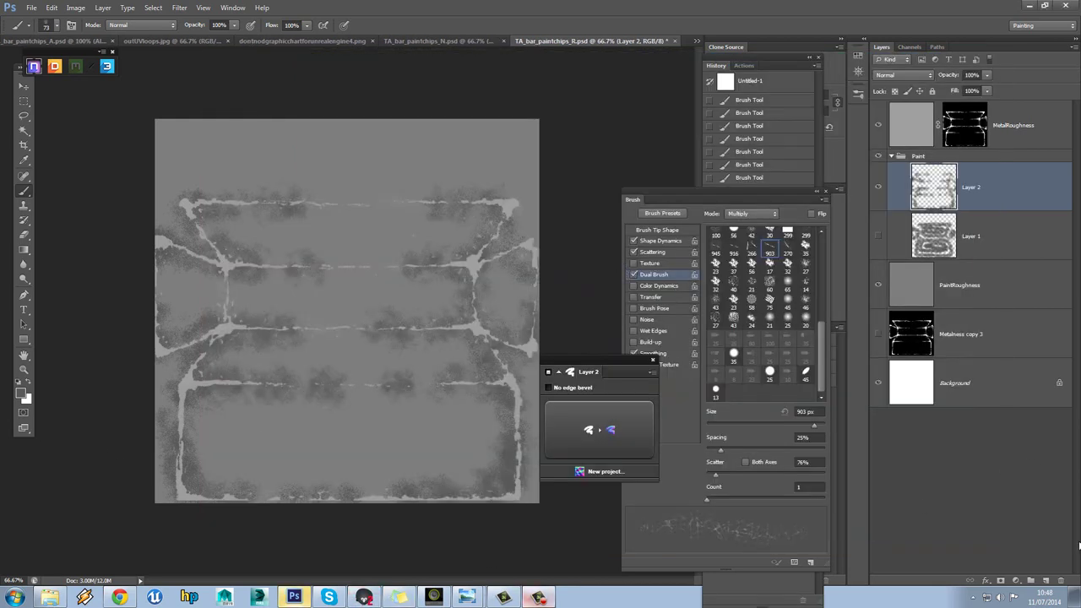
Add Layer 3 above Layer 2 and try a couple of brush presets
{"action": "left_click", "coordinate": [1045, 581]}
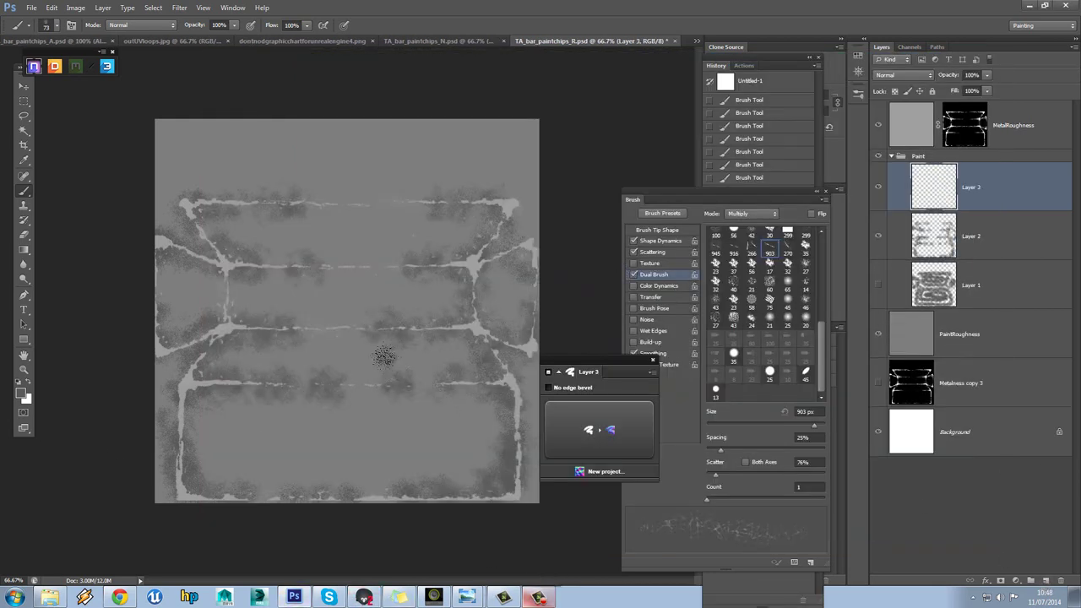
{"action": "right_click", "coordinate": [362, 278]}
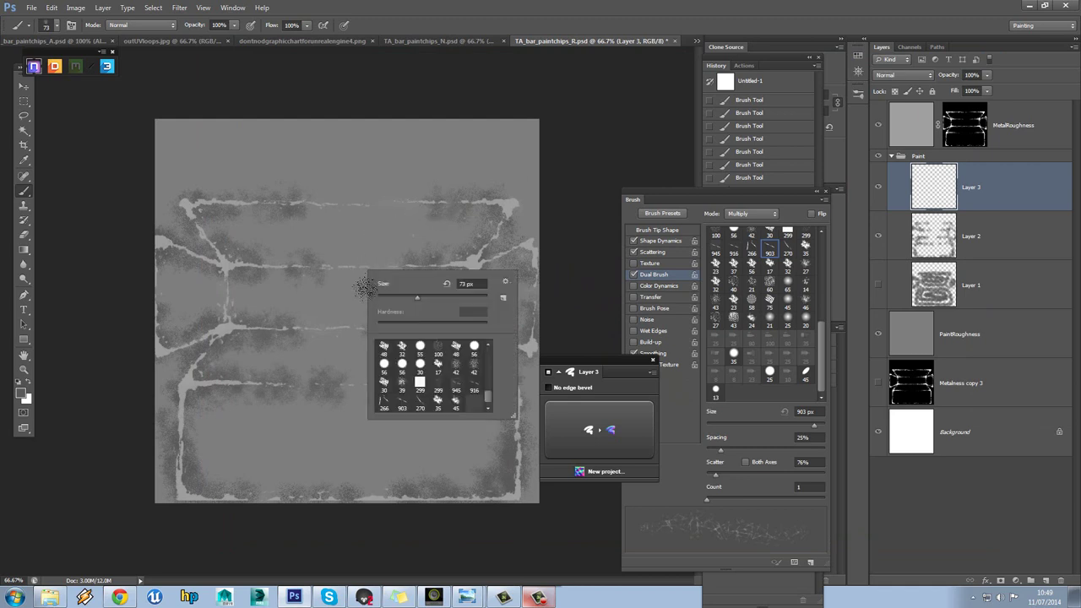
{"action": "double_click", "coordinate": [417, 406]}
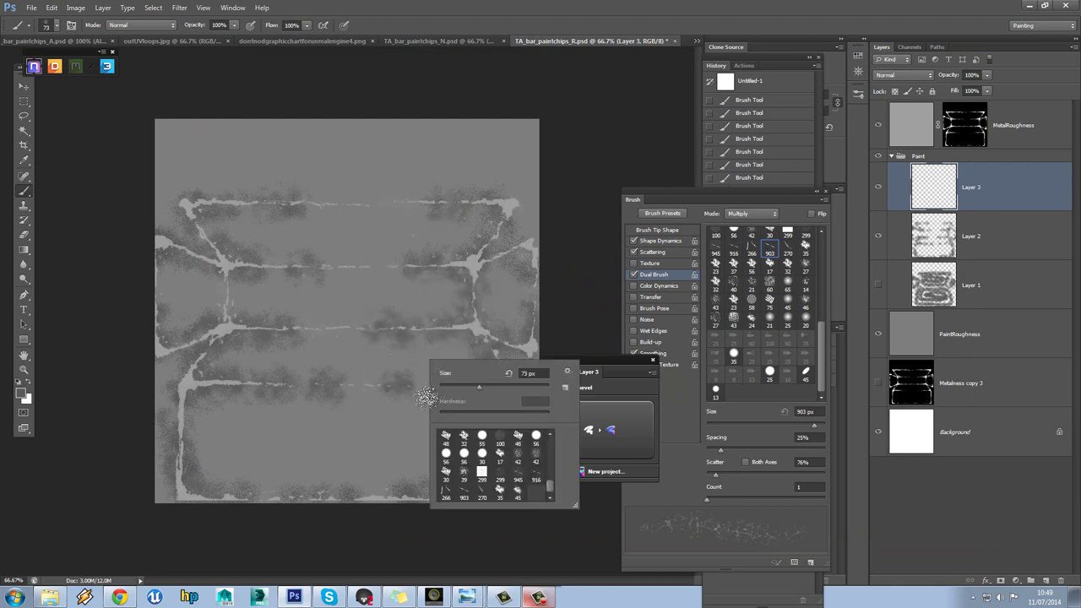
{"action": "right_click", "coordinate": [429, 364]}
{"action": "double_click", "coordinate": [535, 479]}
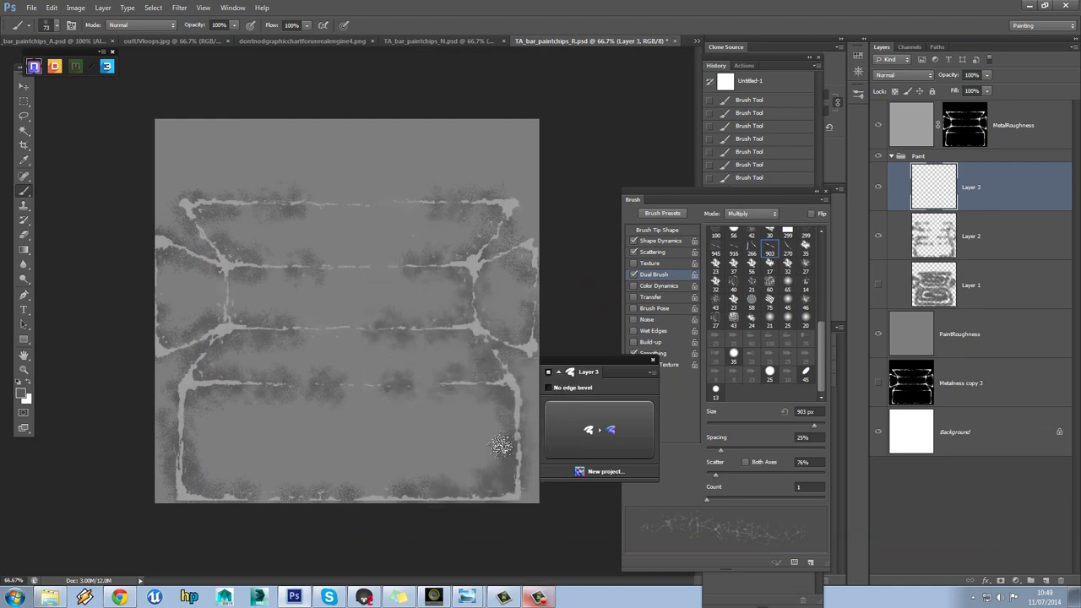
Try two more brush presets and close the floating plugin window
{"action": "right_click", "coordinate": [513, 465]}
{"action": "double_click", "coordinate": [540, 564]}
{"action": "right_click", "coordinate": [430, 374]}
{"action": "double_click", "coordinate": [501, 476]}
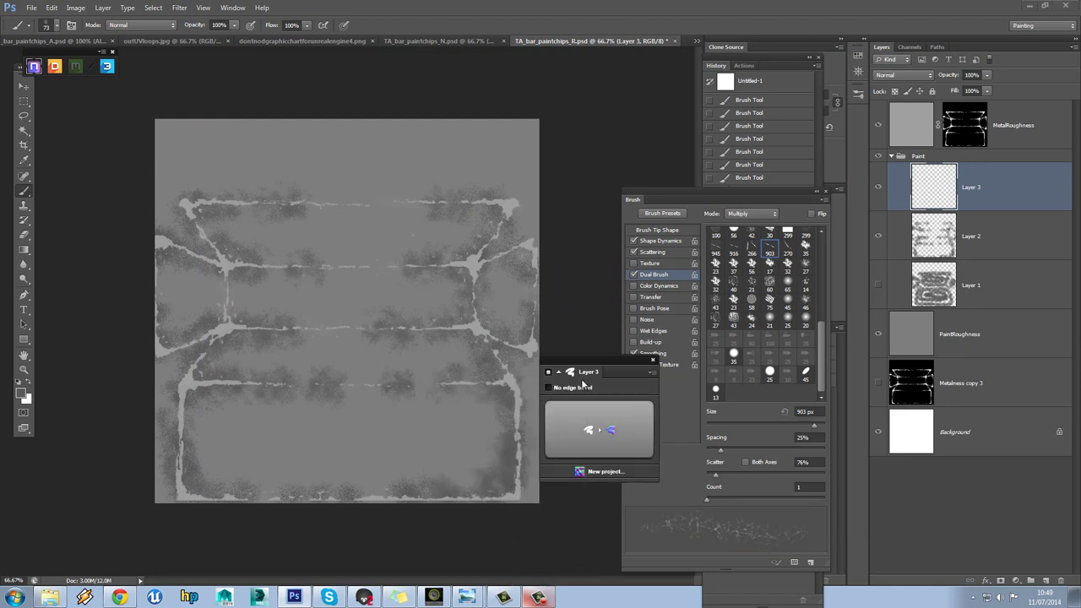
{"action": "left_click", "coordinate": [652, 361]}
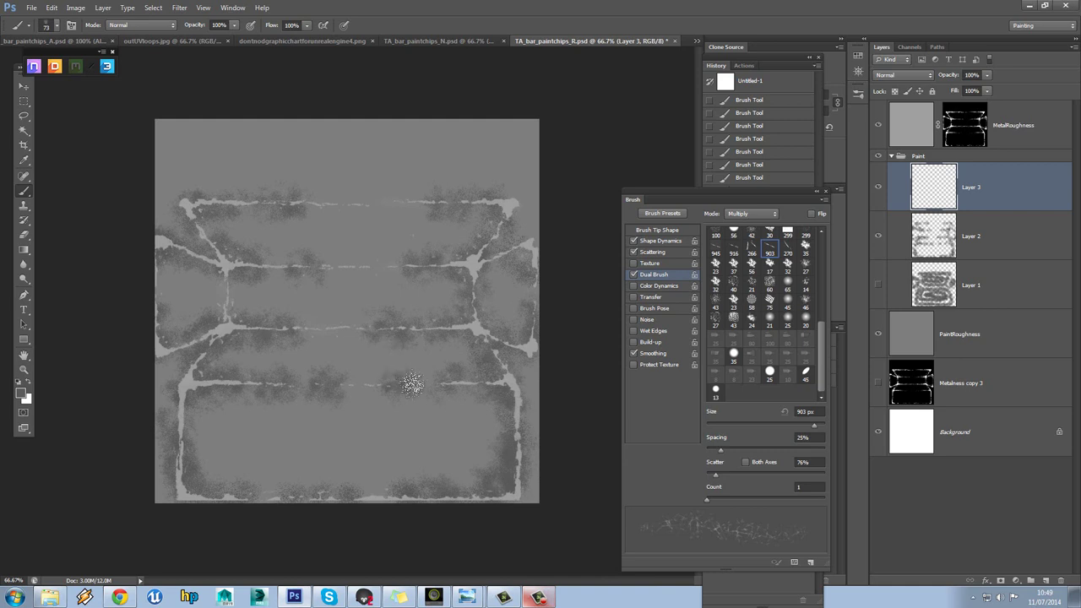
Try the 916, 945 and 903 brush presets, settling on 945
{"action": "right_click", "coordinate": [413, 381]}
{"action": "left_click", "coordinate": [523, 505]}
{"action": "left_click", "coordinate": [508, 502]}
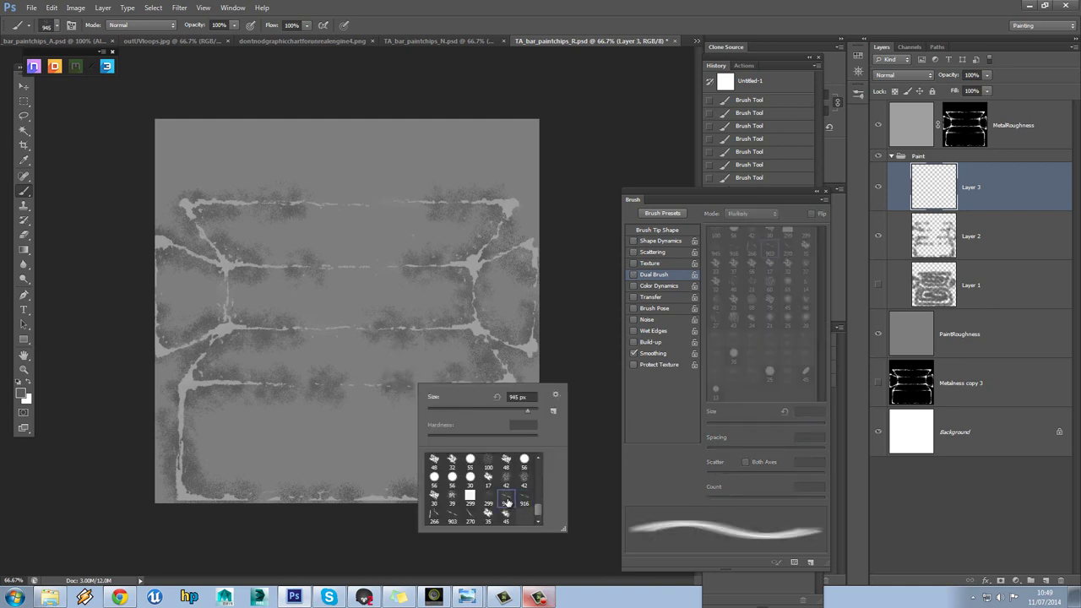
{"action": "left_click", "coordinate": [453, 514]}
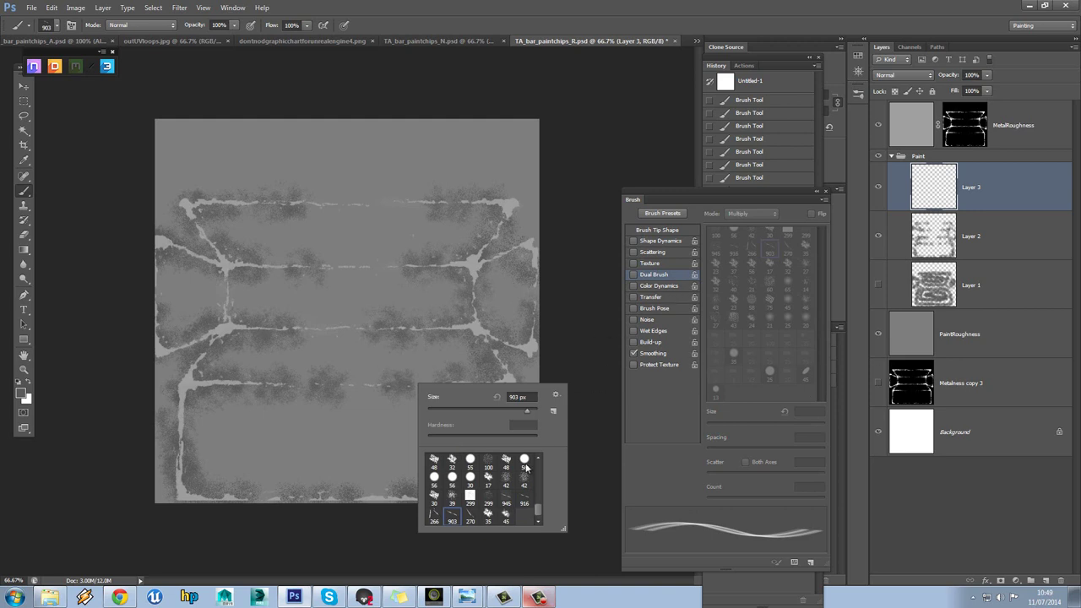
{"action": "left_click", "coordinate": [505, 500]}
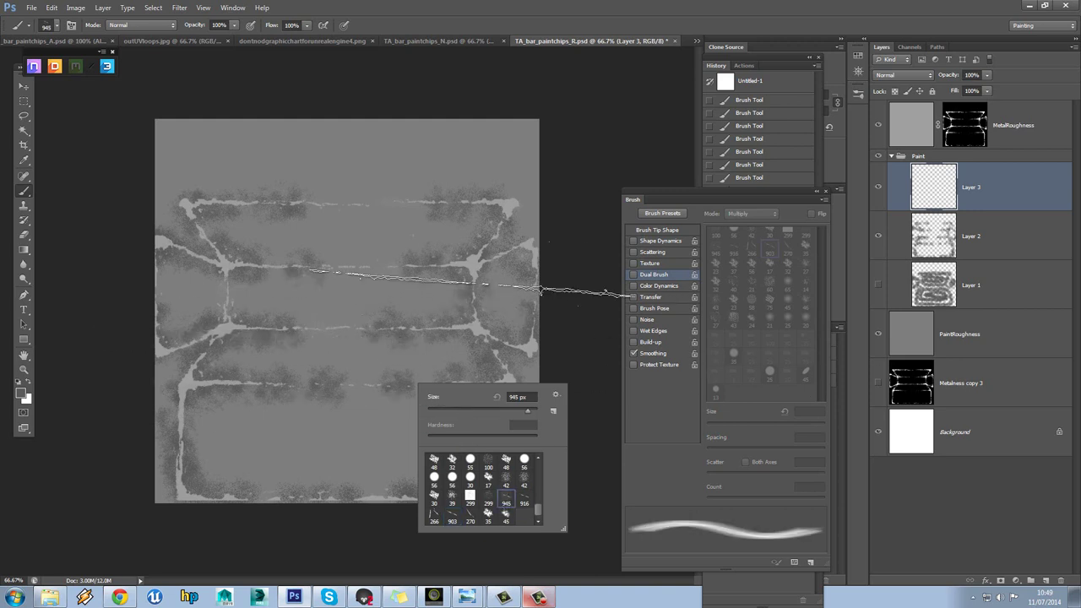
{"action": "key", "text": "Escape"}
Enlarge the brush to 55 px, then to 91 px
{"action": "right_click", "coordinate": [394, 255]}
{"action": "type", "text": "17"}
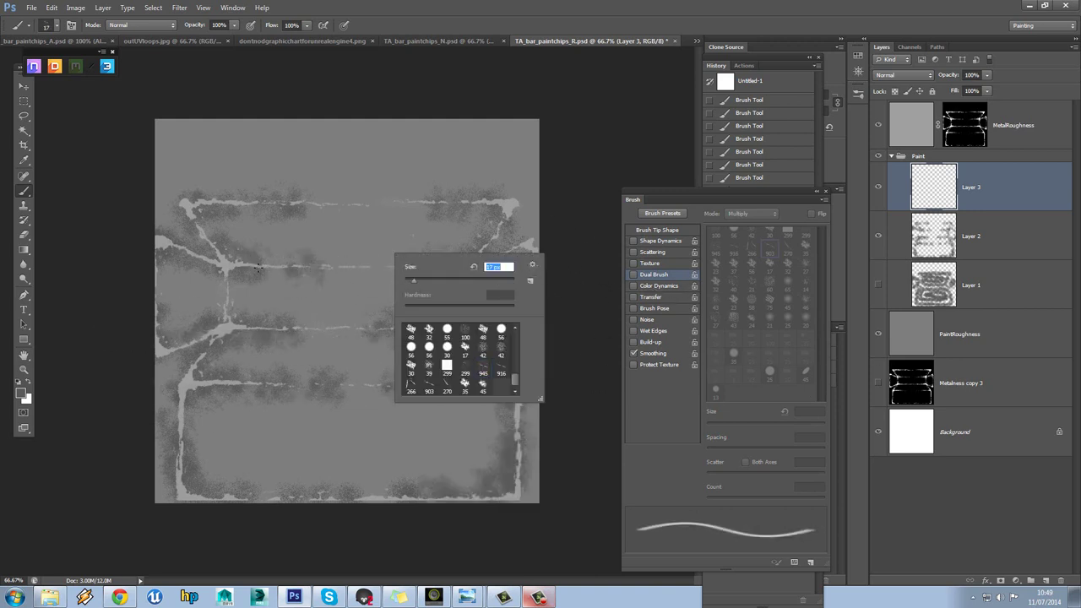
{"action": "left_click", "coordinate": [432, 283]}
{"action": "key", "text": "Return"}
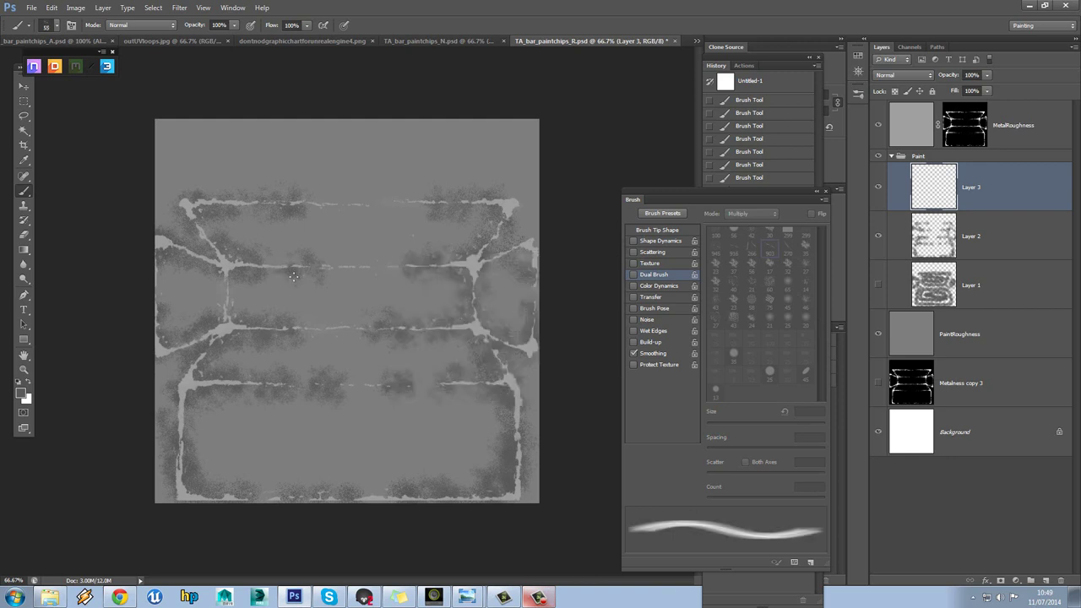
{"action": "right_click", "coordinate": [355, 285]}
{"action": "left_click_drag", "start_coordinate": [394, 313], "coordinate": [413, 316]}
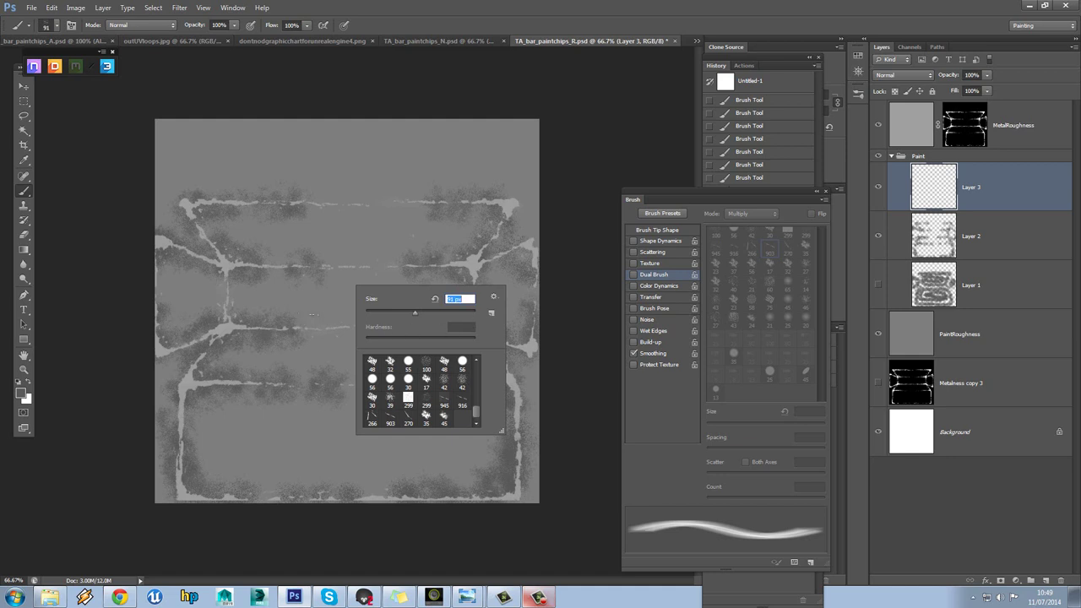
{"action": "key", "text": "Return"}
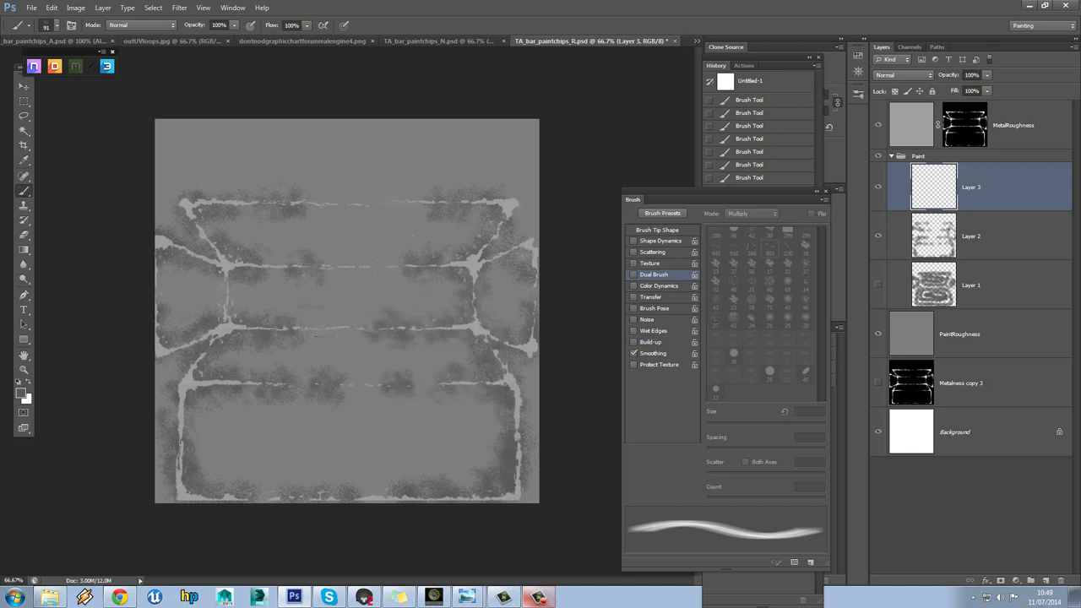
Switch to the 903 brush preset and increase its size to about 95 px
{"action": "right_click", "coordinate": [356, 312]}
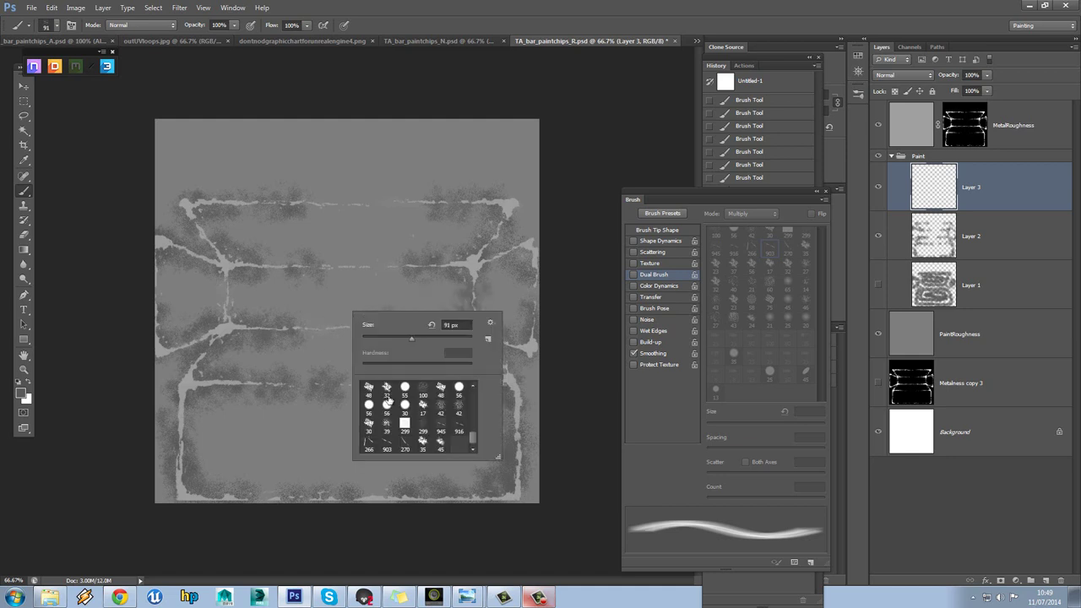
{"action": "left_click", "coordinate": [405, 444]}
{"action": "left_click", "coordinate": [386, 444]}
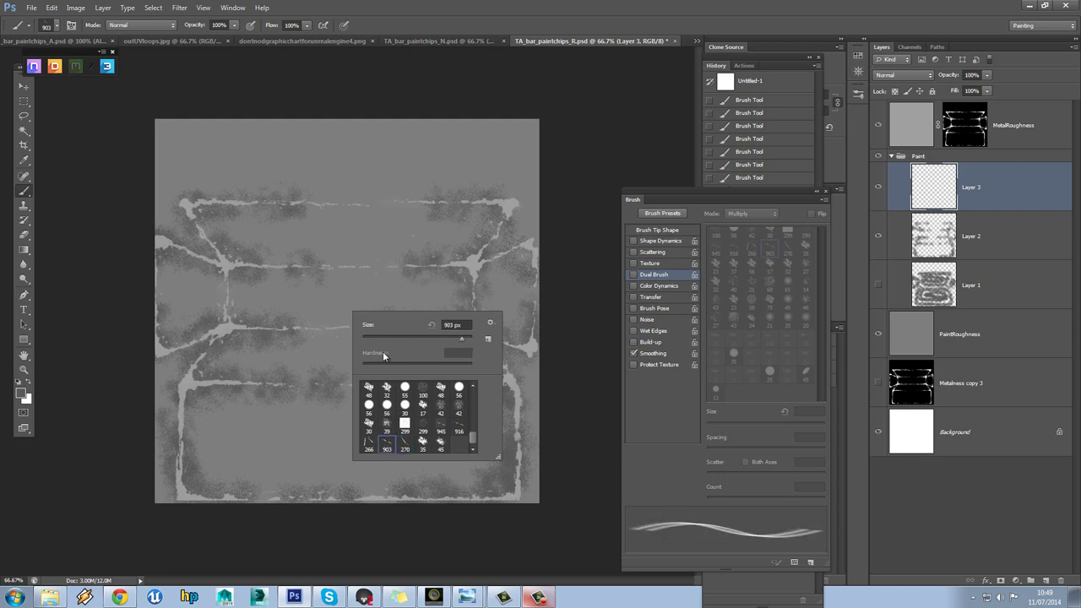
{"action": "key", "text": "shift+Up"}
{"action": "key", "text": "shift+Up"}
{"action": "key", "text": "shift+Up"}
{"action": "key", "text": "shift+Up"}
{"action": "key", "text": "Return"}
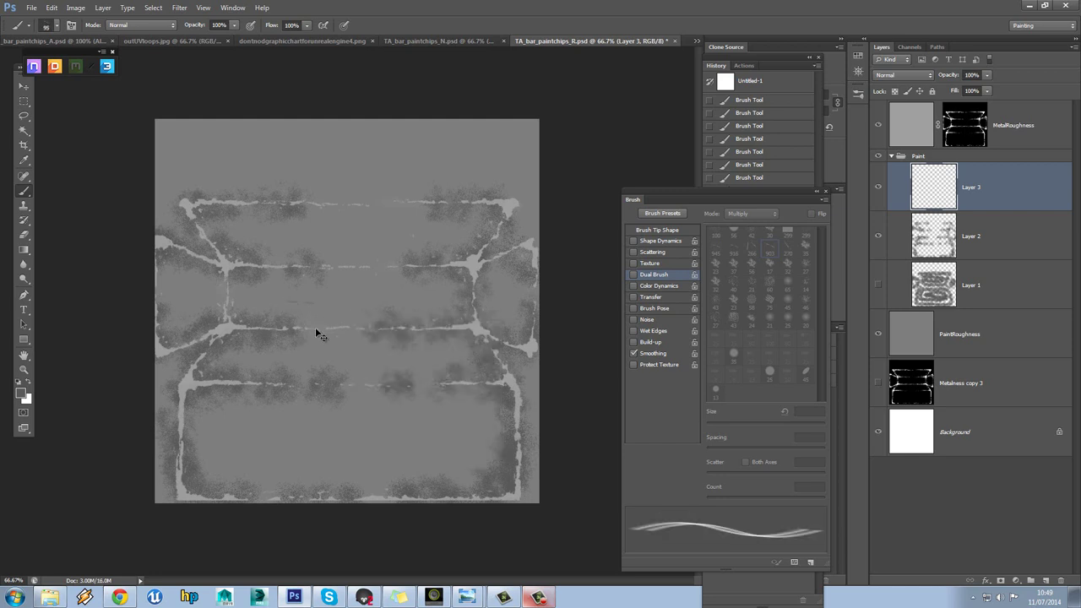
Enable Shape Dynamics with 56% size jitter and adjust the minimum diameter
{"action": "left_click", "coordinate": [662, 242]}
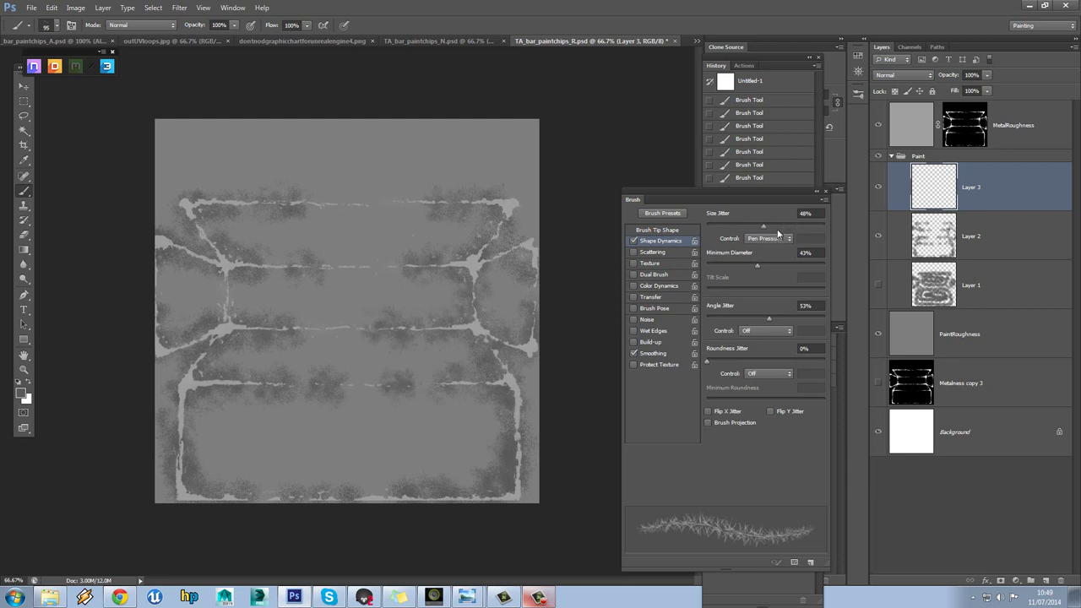
{"action": "left_click_drag", "start_coordinate": [764, 229], "coordinate": [774, 231]}
{"action": "mouse_move", "coordinate": [756, 266]}
{"action": "left_mouse_down"}
{"action": "mouse_move", "coordinate": [703, 270]}
{"action": "mouse_move", "coordinate": [779, 284]}
{"action": "left_mouse_up"}
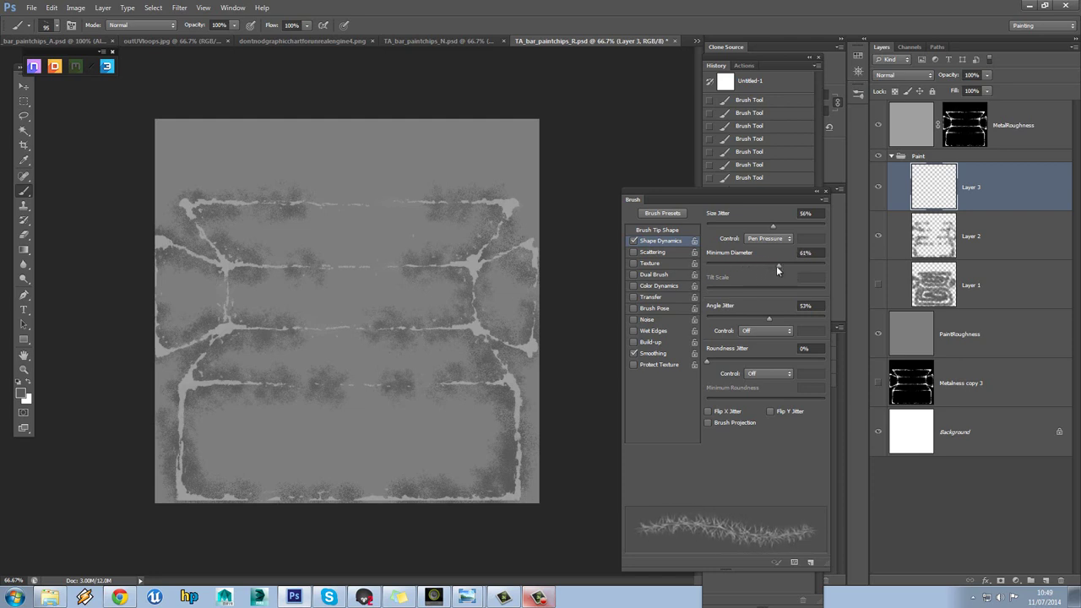
Enable Scattering at 462% with count 1 and 0% count jitter
{"action": "left_click", "coordinate": [657, 252]}
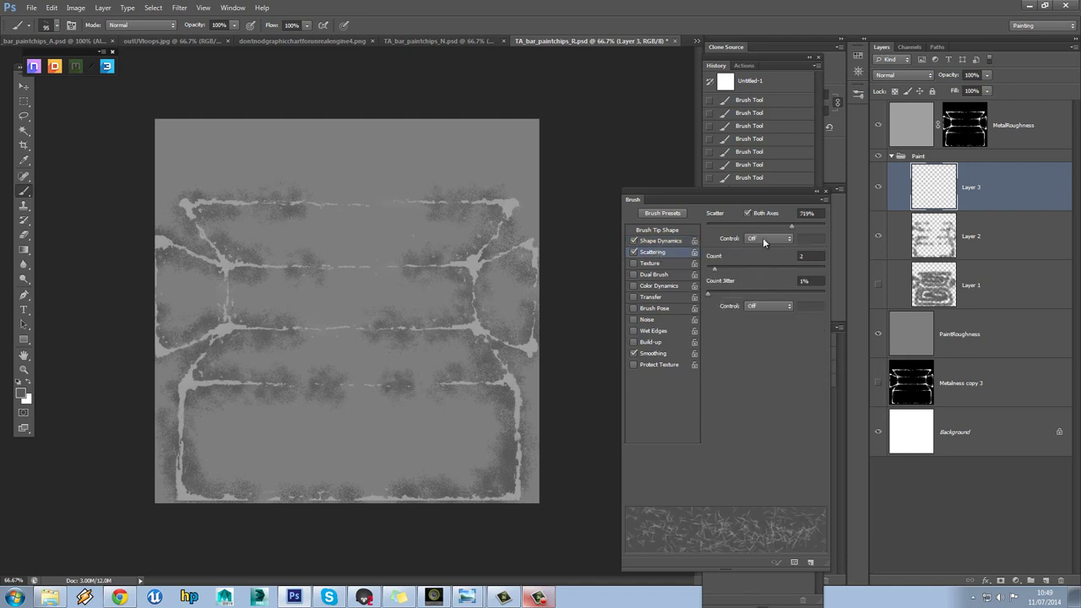
{"action": "mouse_move", "coordinate": [789, 228]}
{"action": "left_mouse_down"}
{"action": "mouse_move", "coordinate": [740, 225]}
{"action": "mouse_move", "coordinate": [761, 228]}
{"action": "left_mouse_up"}
{"action": "left_click_drag", "start_coordinate": [714, 269], "coordinate": [704, 270]}
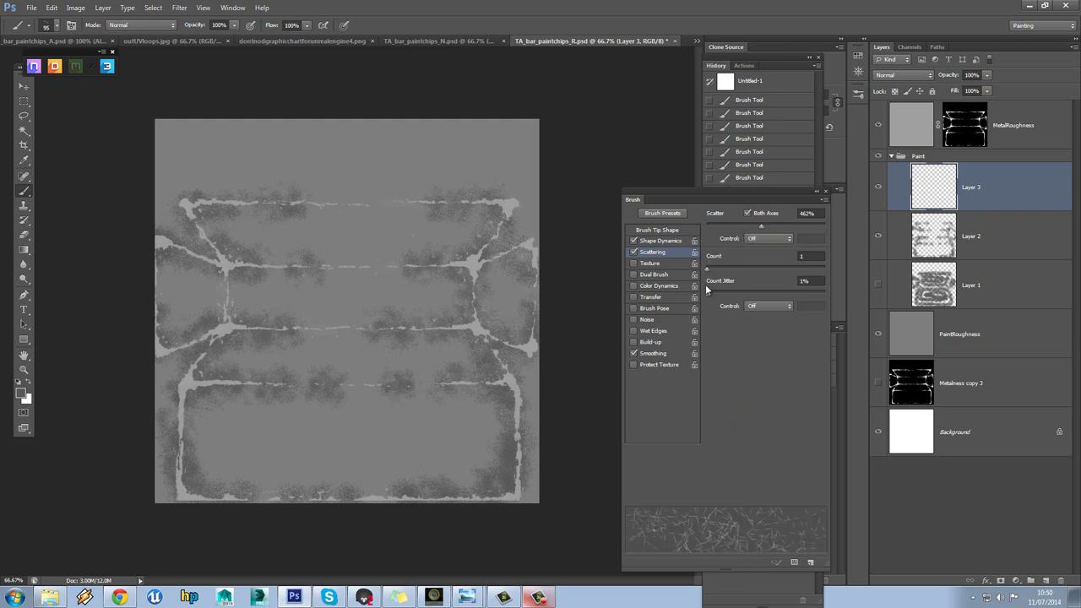
{"action": "left_click_drag", "start_coordinate": [706, 287], "coordinate": [700, 294]}
Enable Dual Brush with the 40 px tip, then open the foreground colour picker
{"action": "left_click", "coordinate": [655, 274]}
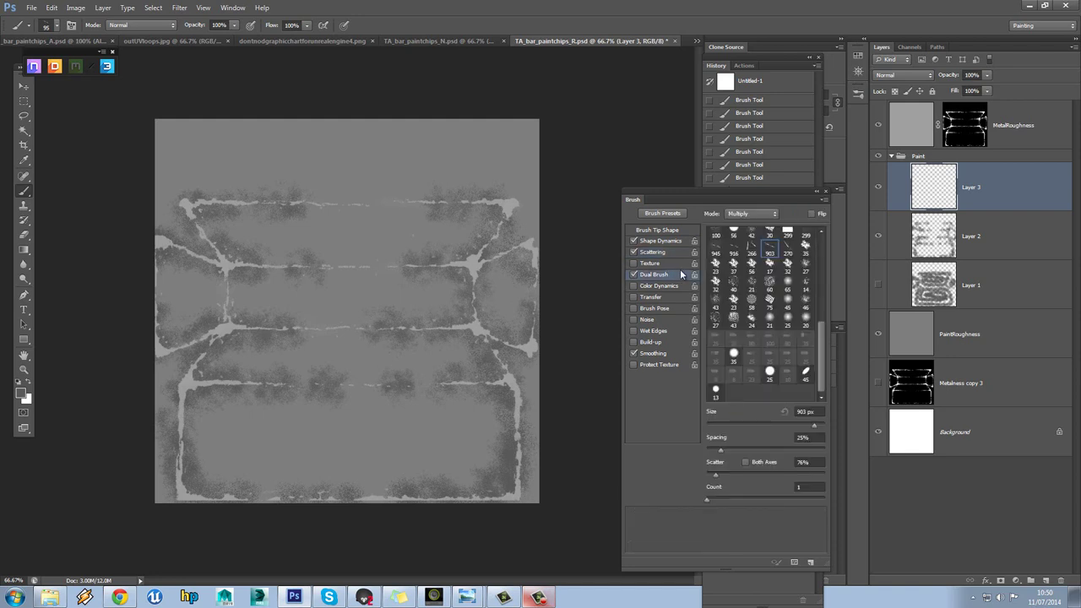
{"action": "left_click", "coordinate": [716, 300]}
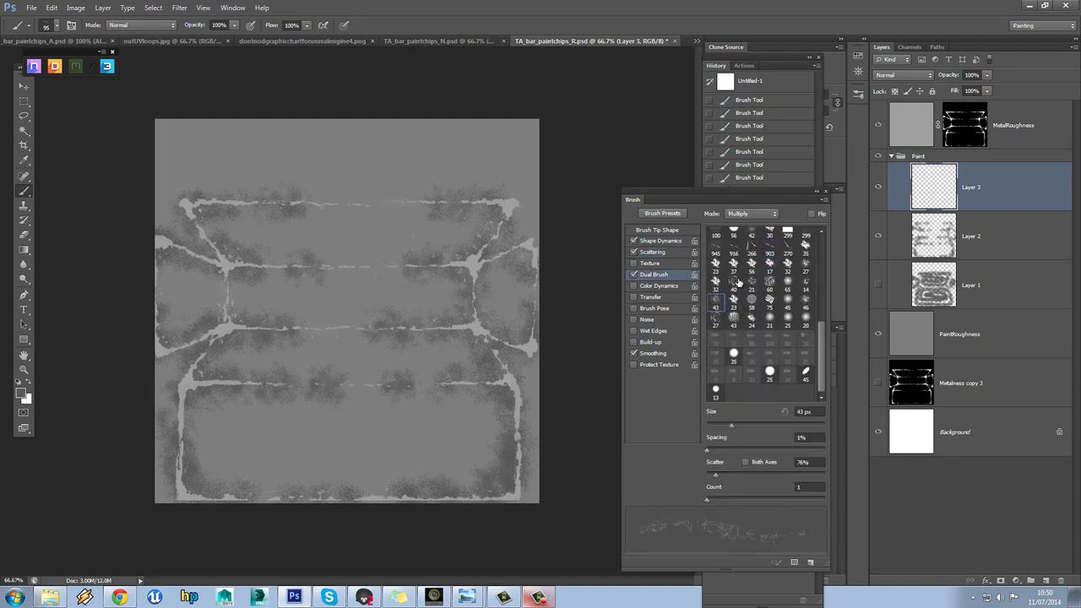
{"action": "left_click", "coordinate": [738, 284]}
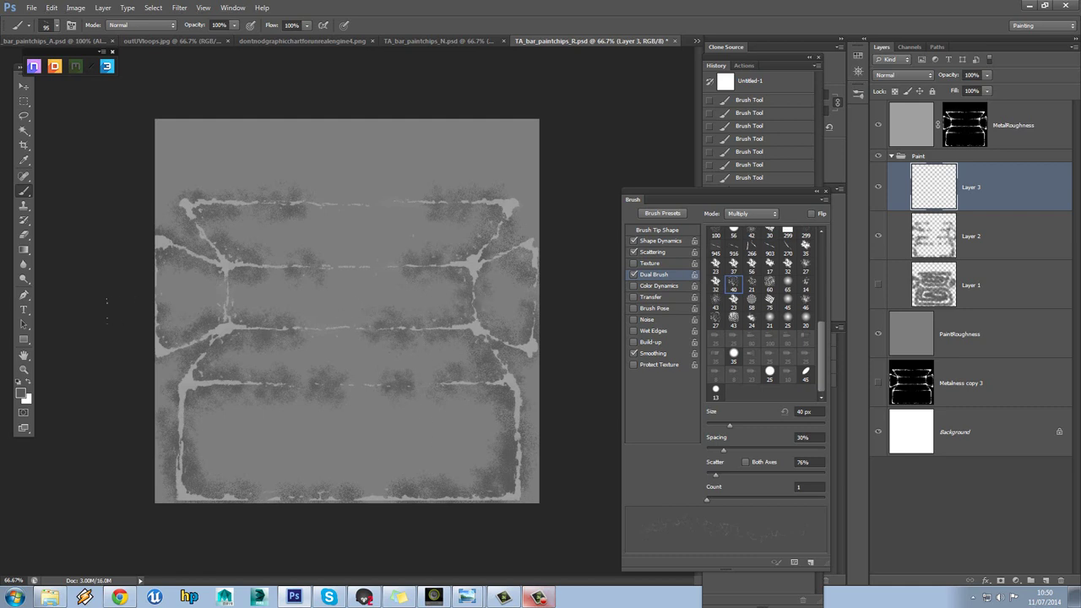
{"action": "left_click", "coordinate": [21, 394]}
Set the foreground colour to black and the brush size to 127 px
{"action": "left_click", "coordinate": [390, 281]}
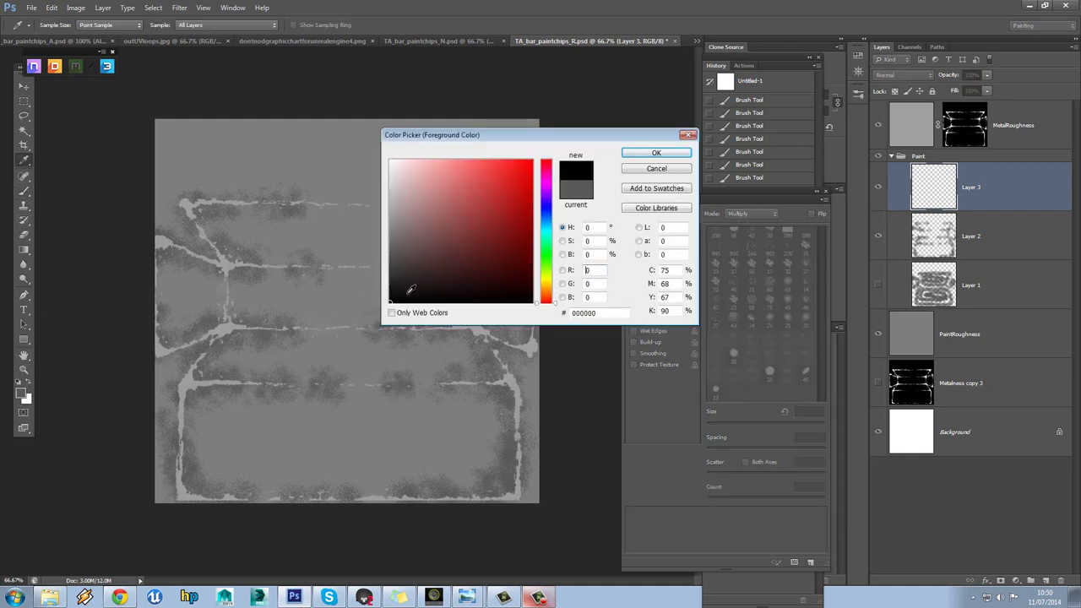
{"action": "left_click", "coordinate": [656, 152]}
{"action": "right_click", "coordinate": [292, 410]}
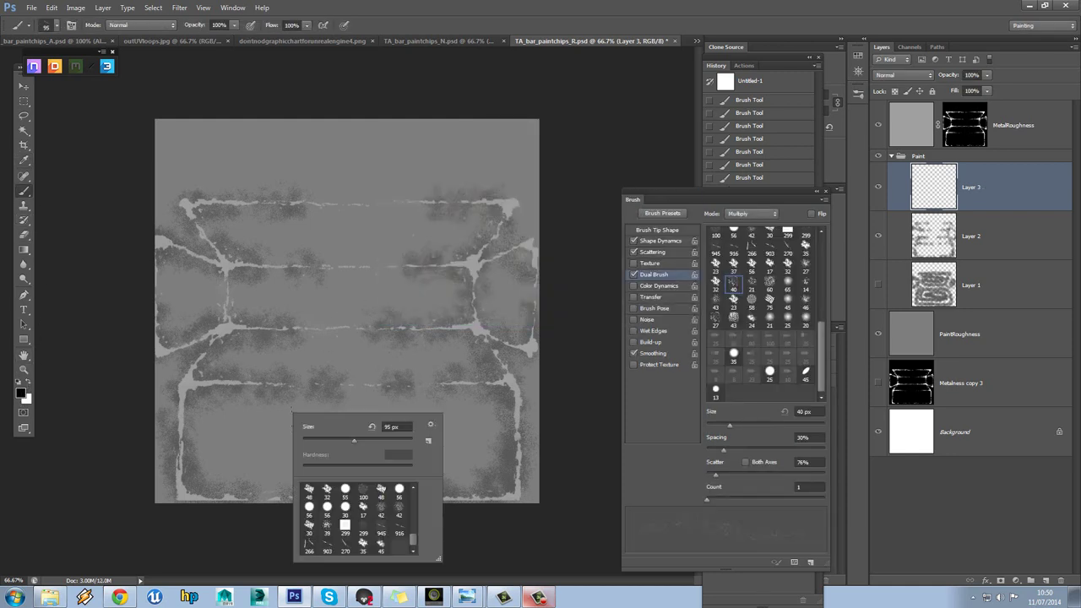
{"action": "left_click_drag", "start_coordinate": [360, 445], "coordinate": [365, 445]}
{"action": "left_click", "coordinate": [204, 422]}
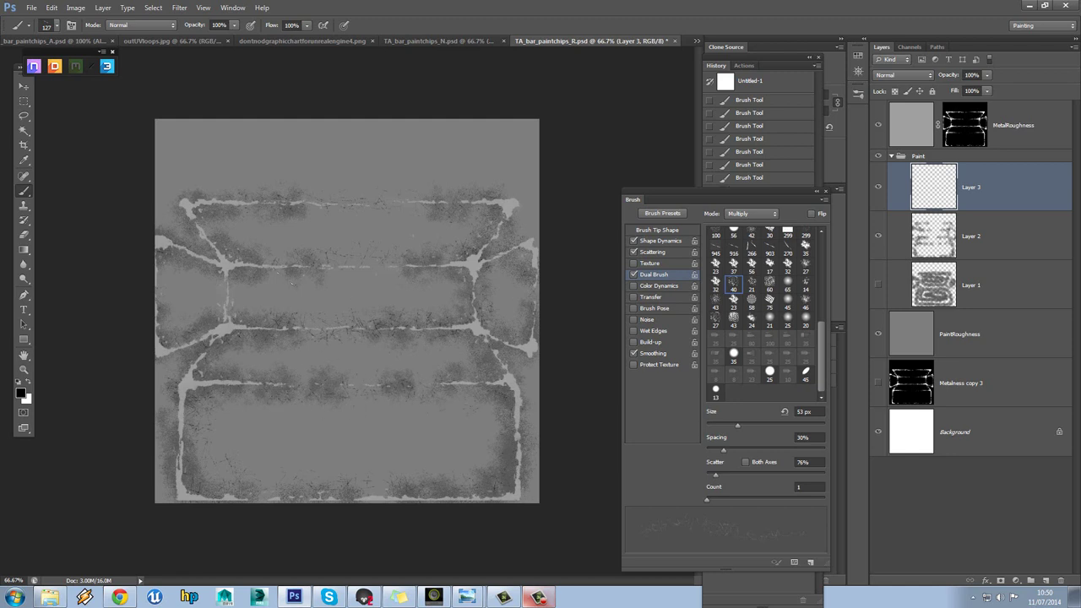
Paint dark scratches on a fresh layer, nudge them into place, and save the roughness texture
{"action": "key", "text": "Return"}
{"action": "left_click_drag", "start_coordinate": [176, 300], "coordinate": [181, 299]}
{"action": "key", "text": "Delete"}
{"action": "key", "text": "ctrl+shift+alt+n"}
{"action": "mouse_move", "coordinate": [411, 448]}
{"action": "left_mouse_down"}
{"action": "mouse_move", "coordinate": [485, 457]}
{"action": "mouse_move", "coordinate": [418, 435]}
{"action": "left_mouse_up"}
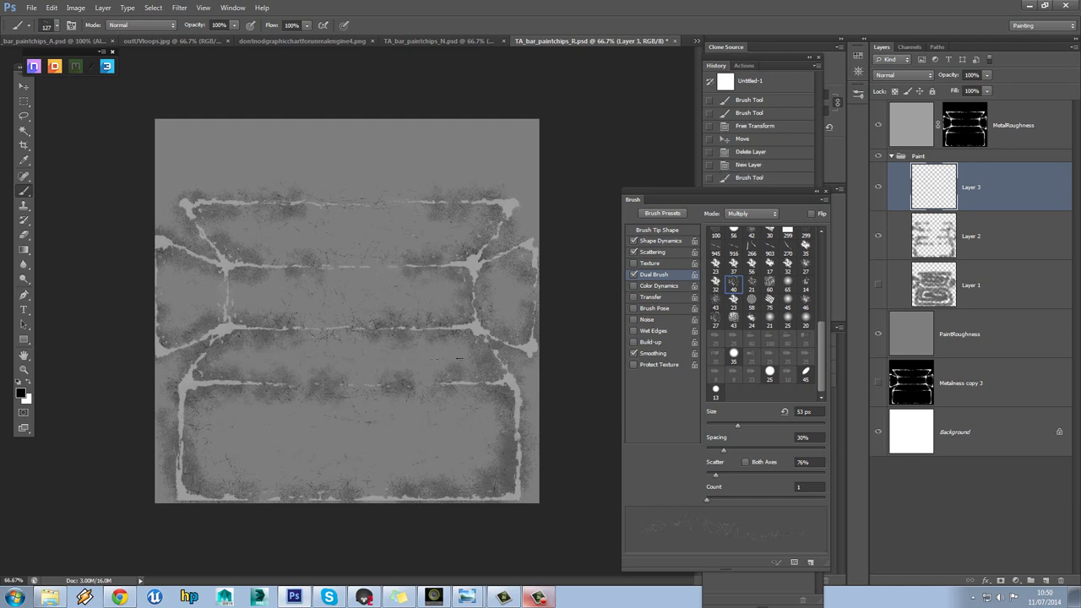
{"action": "key", "text": "ctrl+Right"}
{"action": "key", "text": "ctrl+t"}
{"action": "key", "text": "Return"}
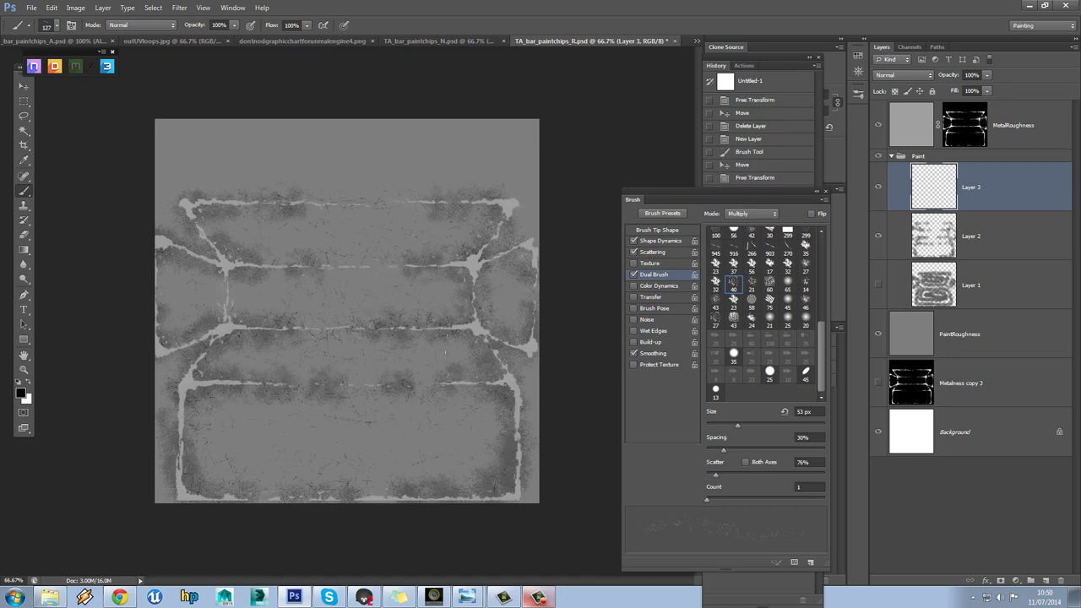
{"action": "key", "text": "ctrl+s"}
Orbit the chipped red bar in maximized Marmoset, including its end face, then minimize Marmoset
{"action": "key", "text": "alt+Tab"}
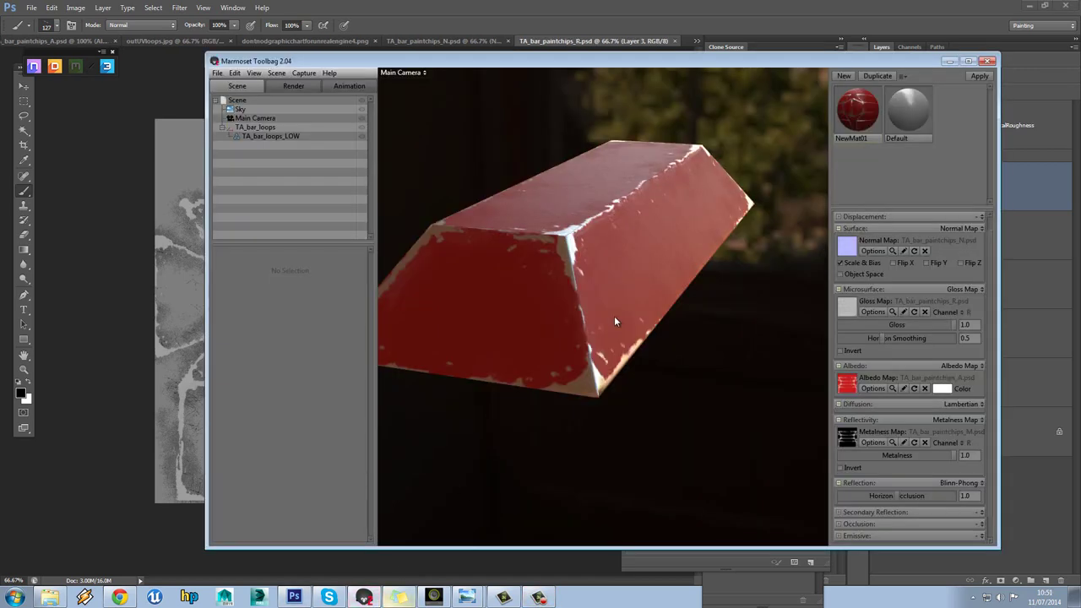
{"action": "left_click_drag", "start_coordinate": [612, 317], "coordinate": [612, 282]}
{"action": "left_click", "coordinate": [1025, 201]}
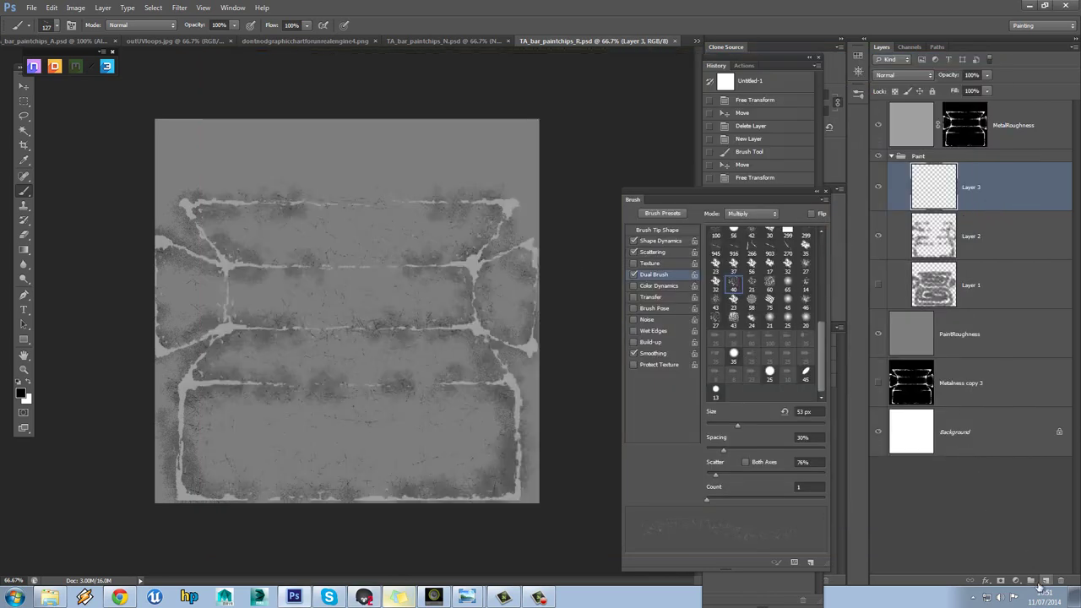
{"action": "left_click", "coordinate": [364, 597]}
{"action": "left_click_drag", "start_coordinate": [621, 268], "coordinate": [660, 211]}
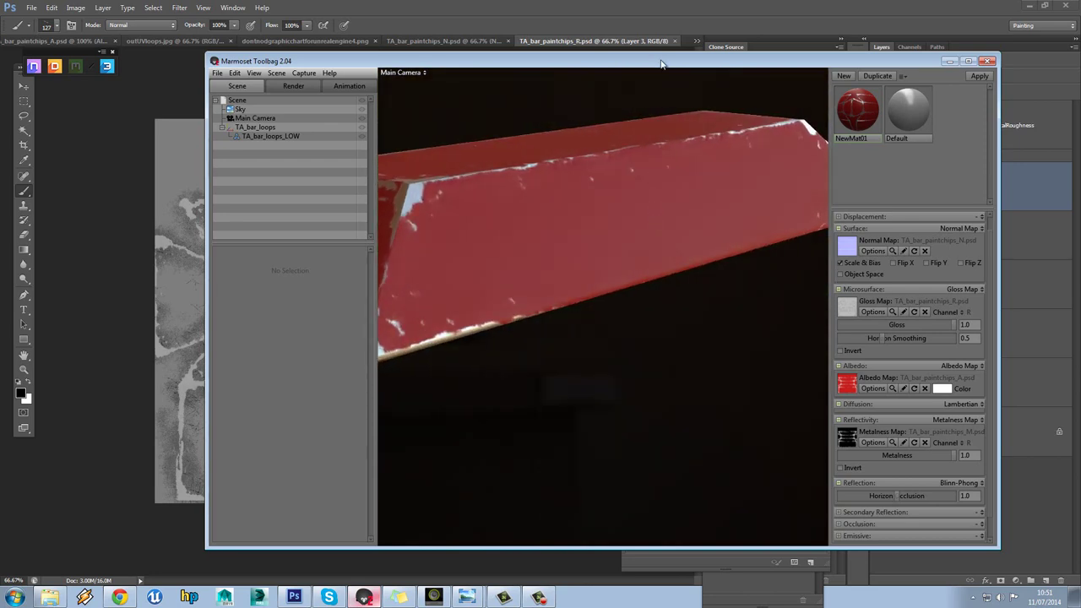
{"action": "double_click", "coordinate": [661, 65]}
{"action": "left_click_drag", "start_coordinate": [545, 171], "coordinate": [723, 274]}
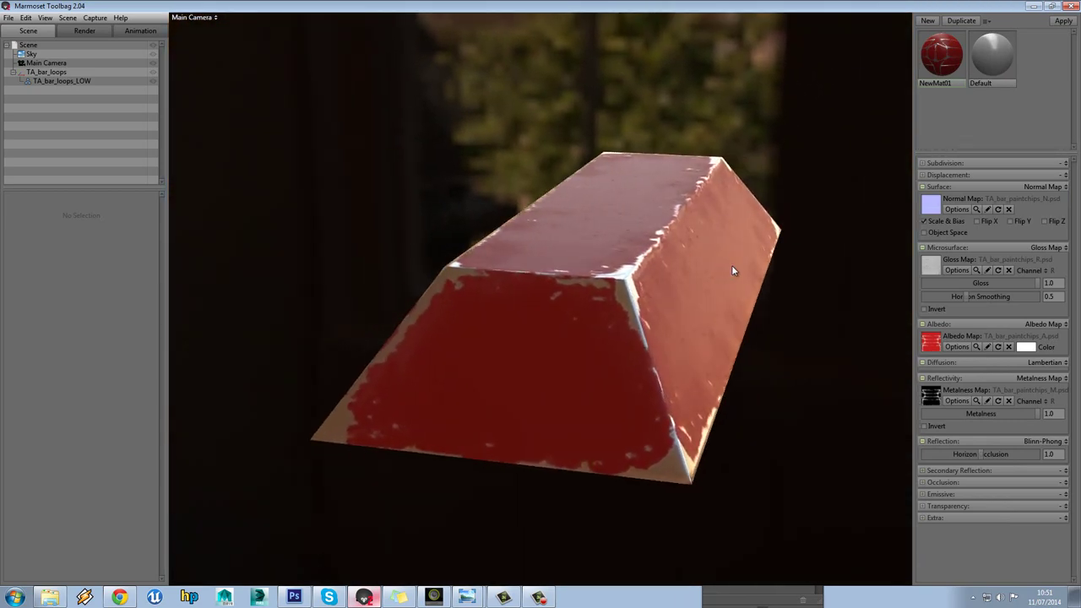
{"action": "left_click", "coordinate": [1033, 6]}
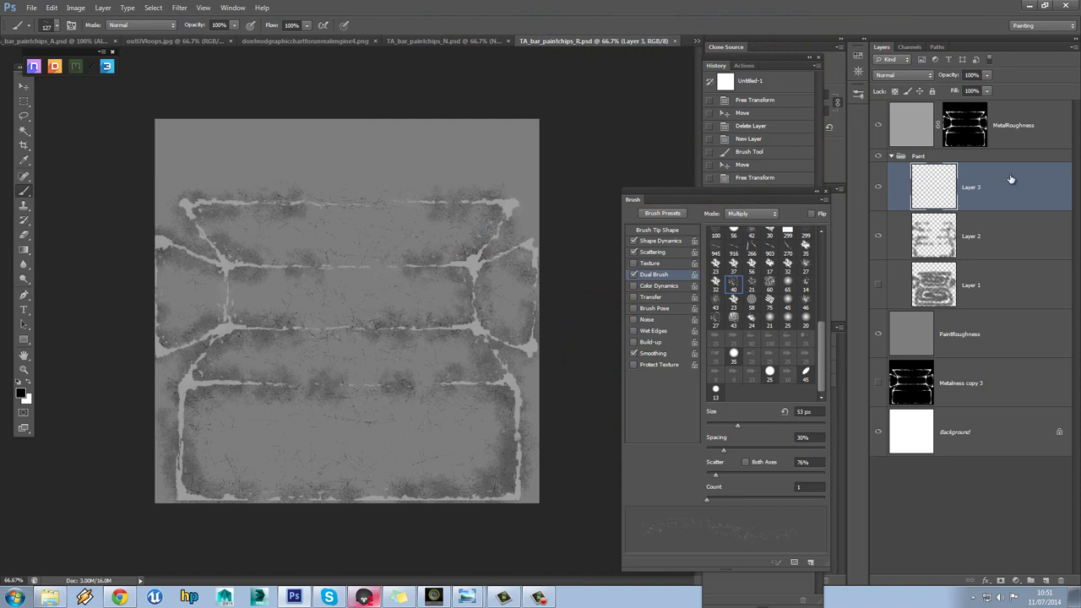
Add a Levels adjustment above MetalRoughness with input black 48 and white 180
{"action": "left_click", "coordinate": [1028, 140]}
{"action": "left_click", "coordinate": [1000, 582]}
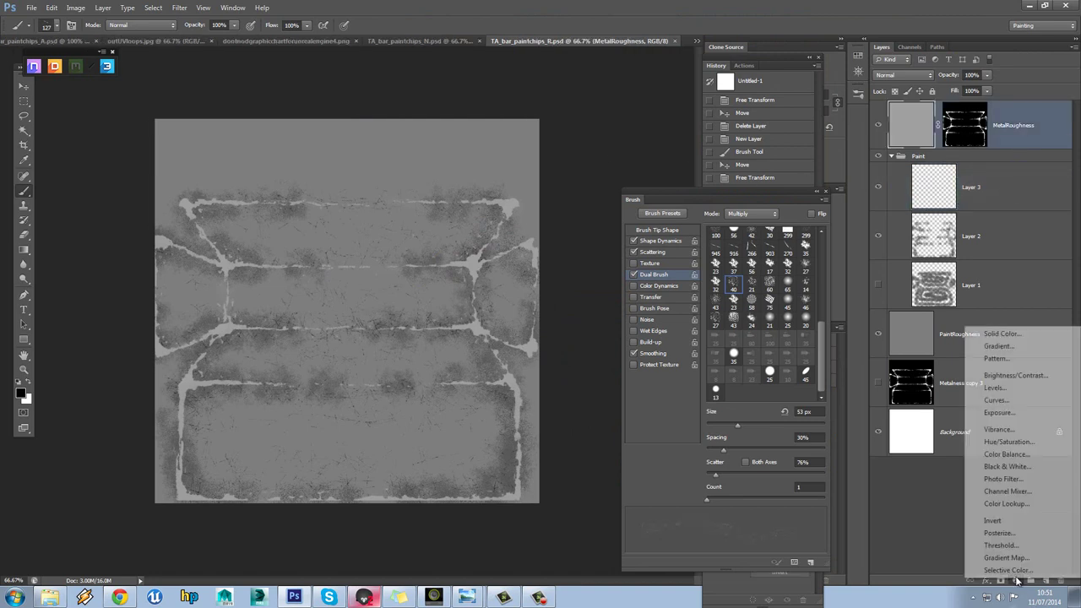
{"action": "left_click", "coordinate": [1020, 388]}
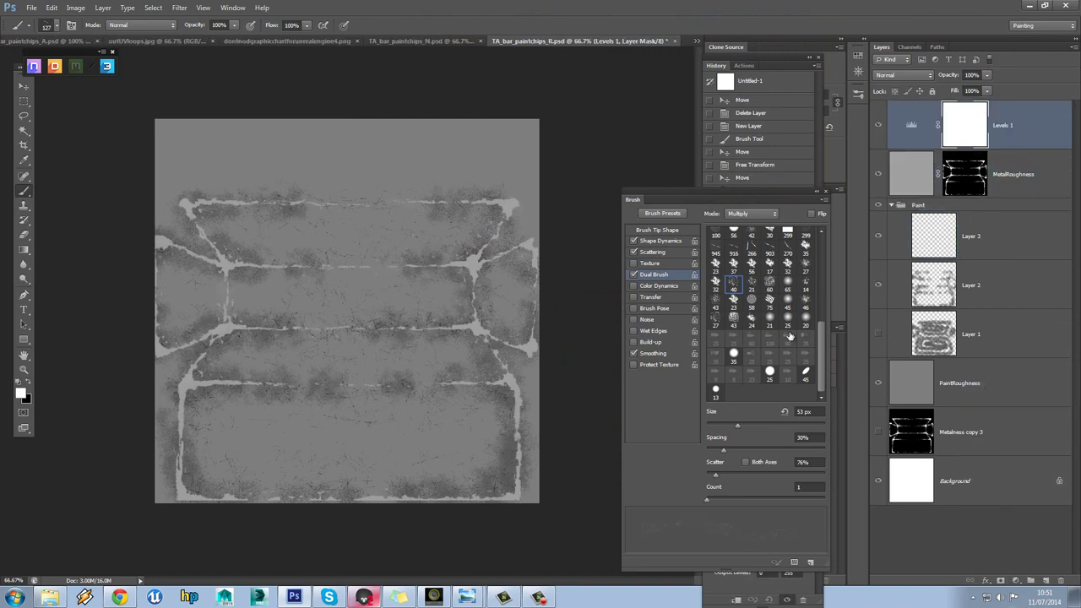
{"action": "left_click_drag", "start_coordinate": [804, 191], "coordinate": [728, 57]}
{"action": "left_click_drag", "start_coordinate": [730, 529], "coordinate": [741, 529]}
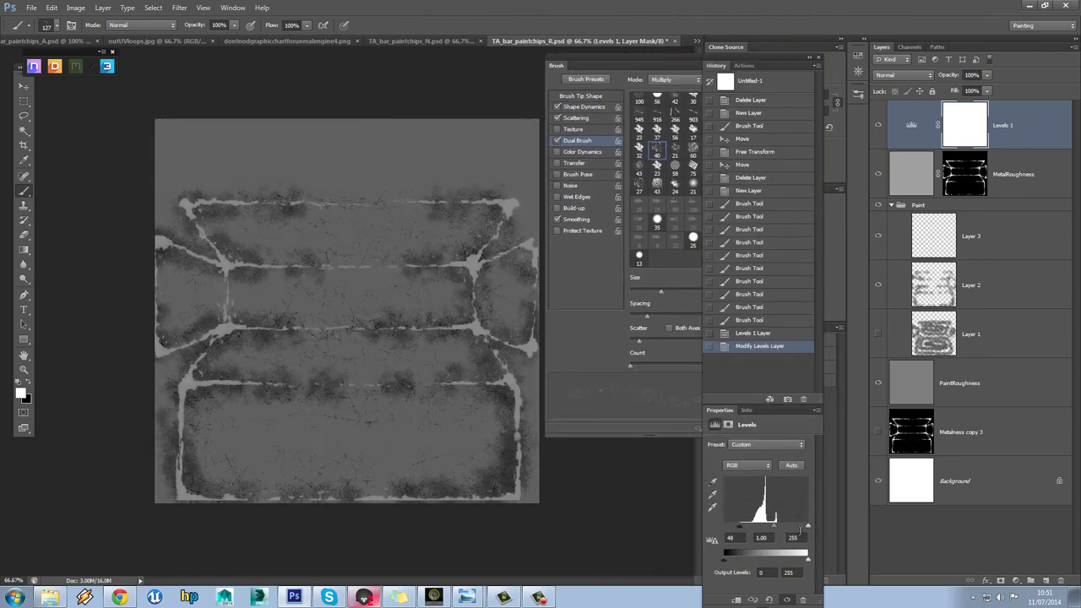
{"action": "left_click_drag", "start_coordinate": [806, 527], "coordinate": [775, 529]}
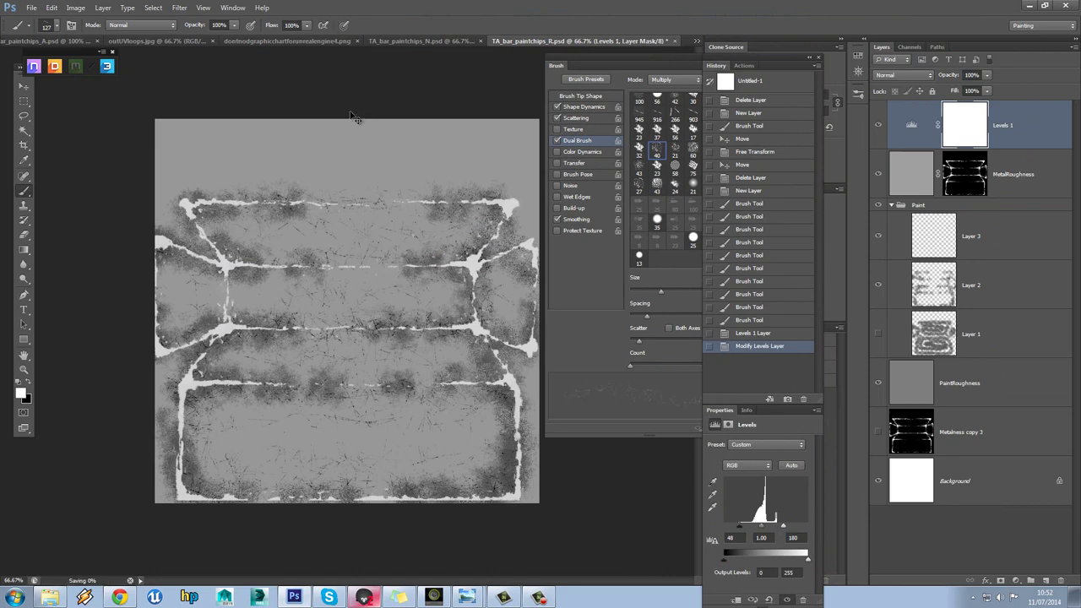
Save the roughness texture and orbit the red bar in Marmoset to check the result
{"action": "key", "text": "ctrl+s"}
{"action": "key", "text": "alt+Tab"}
{"action": "left_click_drag", "start_coordinate": [567, 347], "coordinate": [603, 336]}
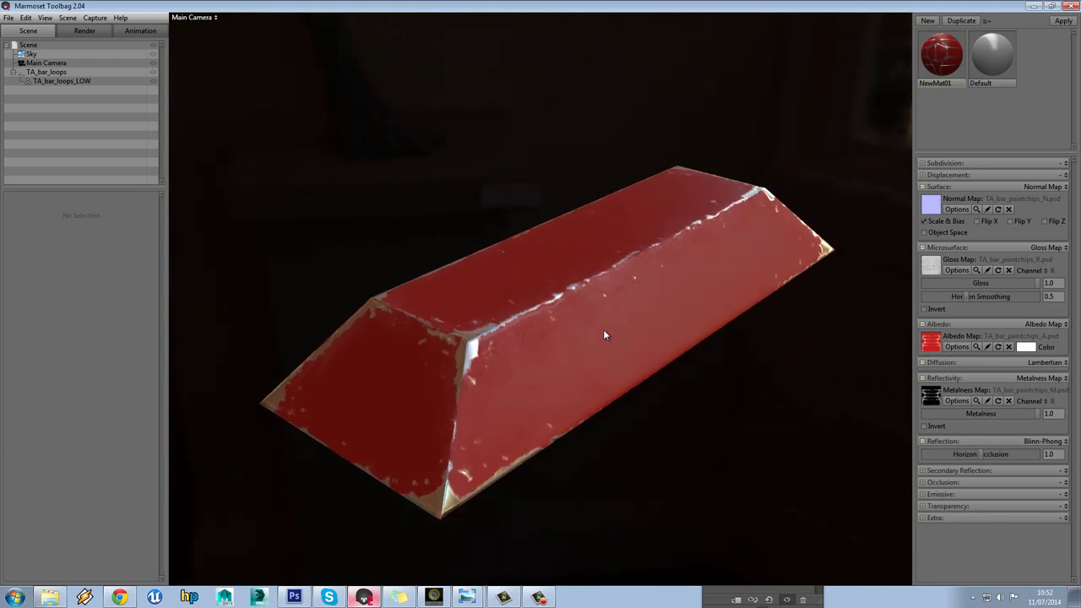
Return from the Marmoset viewer to the roughness texture in Photoshop
{"action": "left_click", "coordinate": [294, 597]}
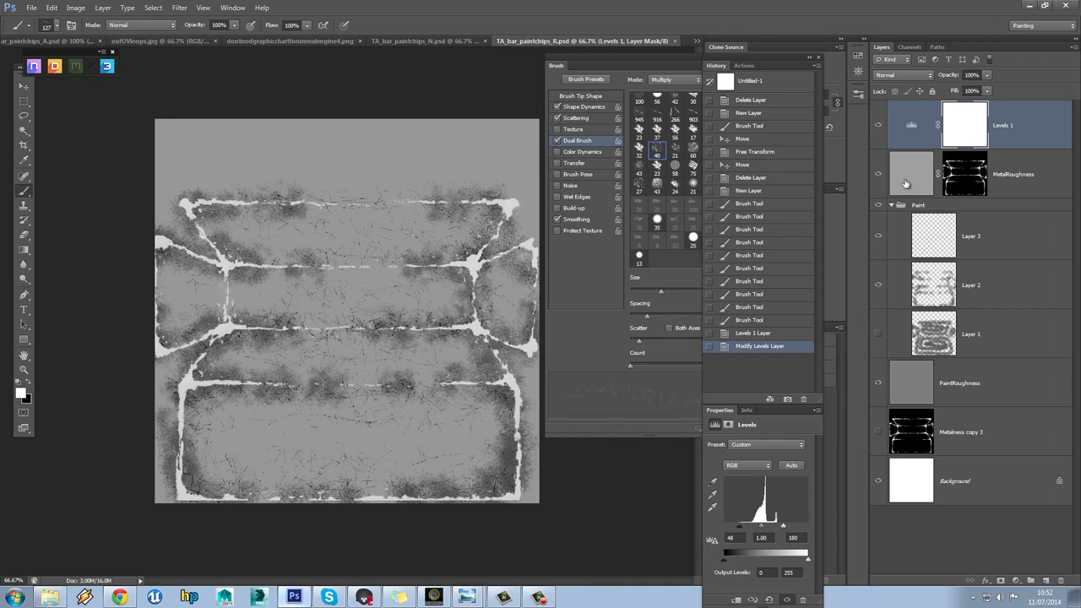
Inspect the MetalRoughness layer and its mask, then target the layer's pixels
{"action": "left_click", "coordinate": [878, 174]}
{"action": "left_click", "coordinate": [878, 174]}
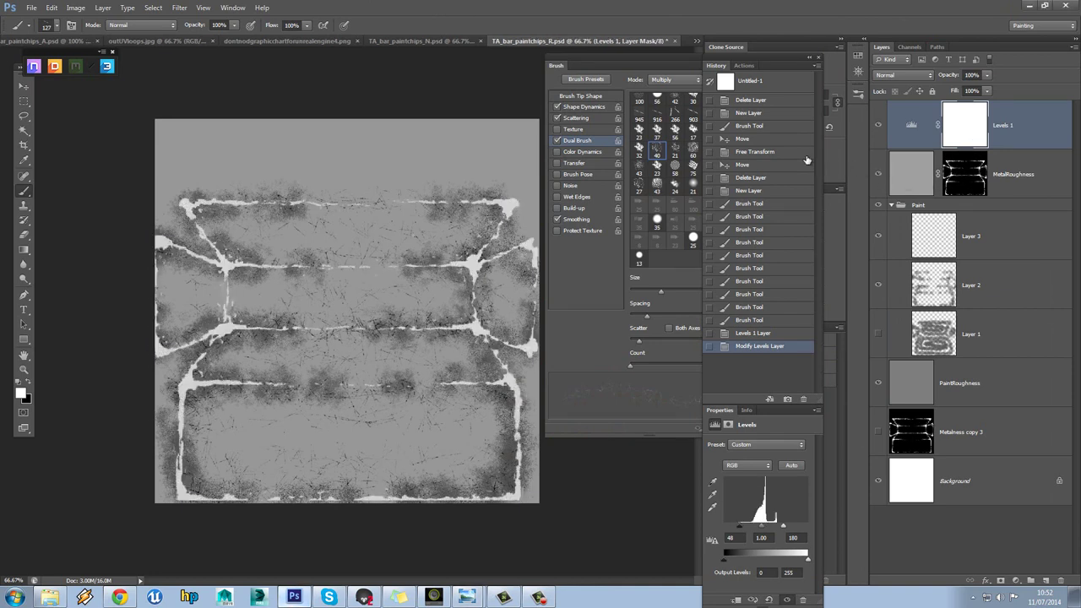
{"action": "left_click", "coordinate": [914, 181]}
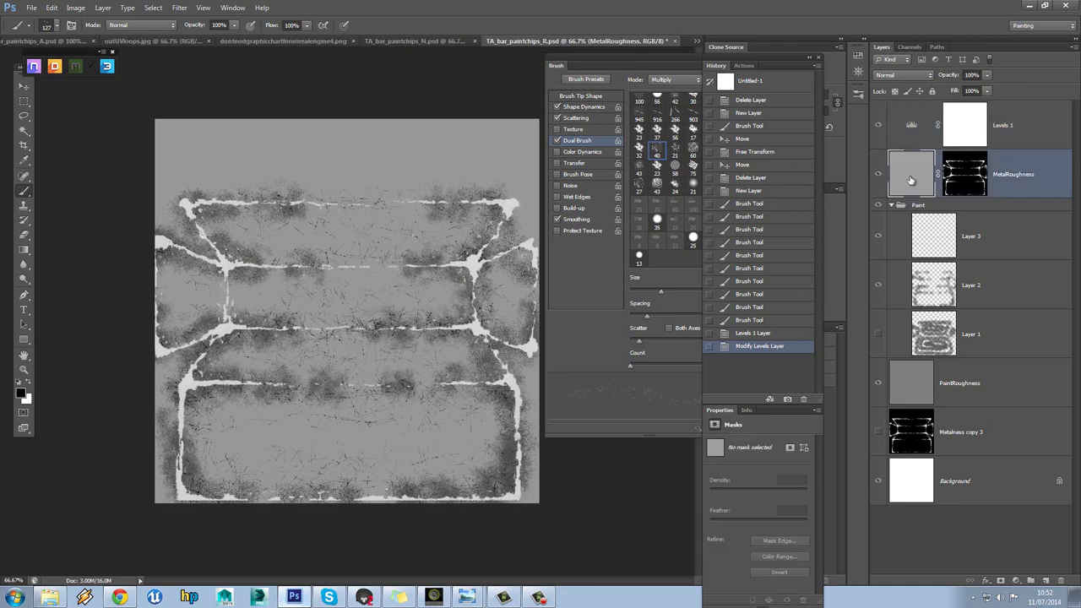
{"action": "left_click", "coordinate": [981, 174], "text": "alt"}
{"action": "left_click", "coordinate": [976, 174], "text": "alt"}
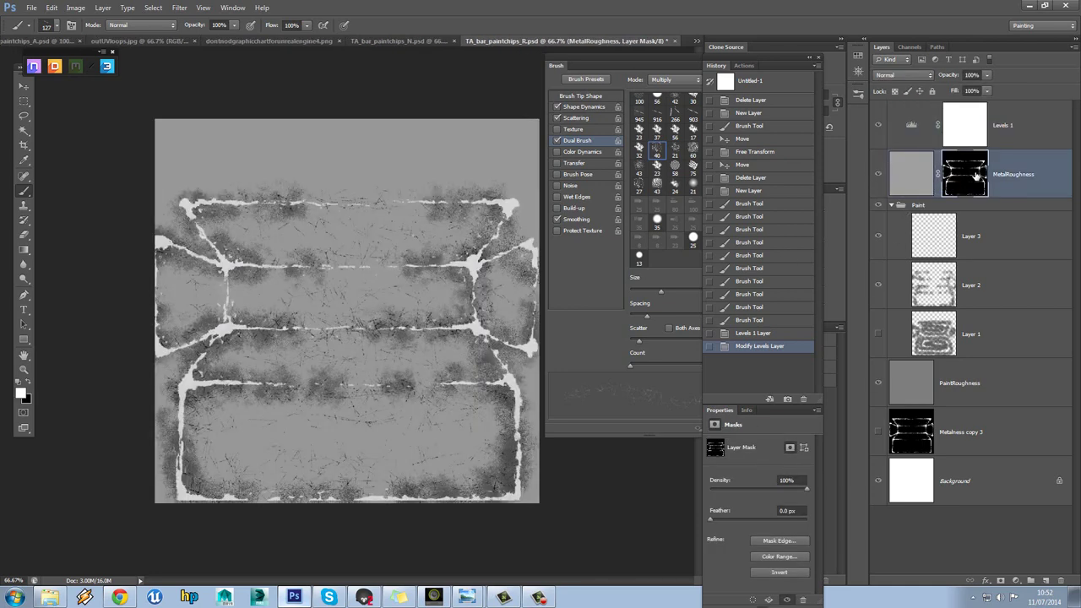
{"action": "left_click", "coordinate": [915, 182]}
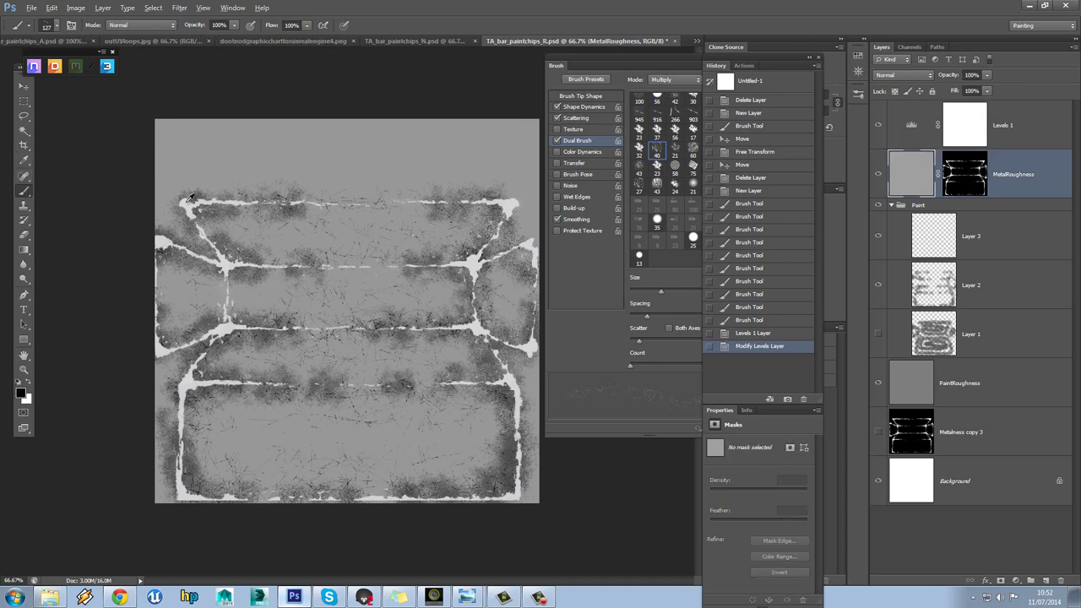
Try filling MetalRoughness with light grey and white, then undo both fills
{"action": "left_click", "coordinate": [19, 384]}
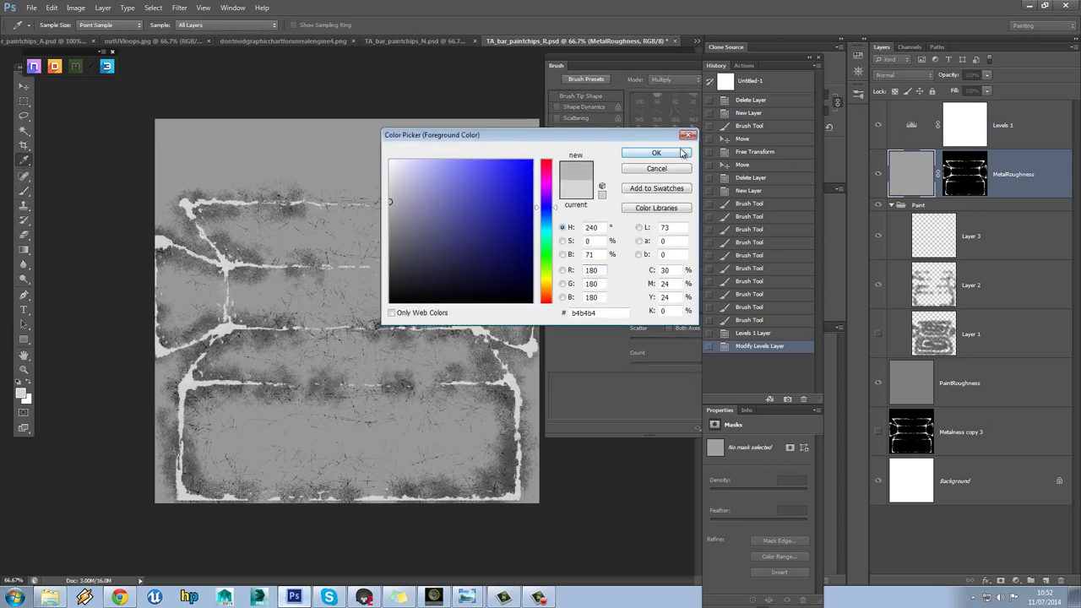
{"action": "left_click", "coordinate": [656, 153]}
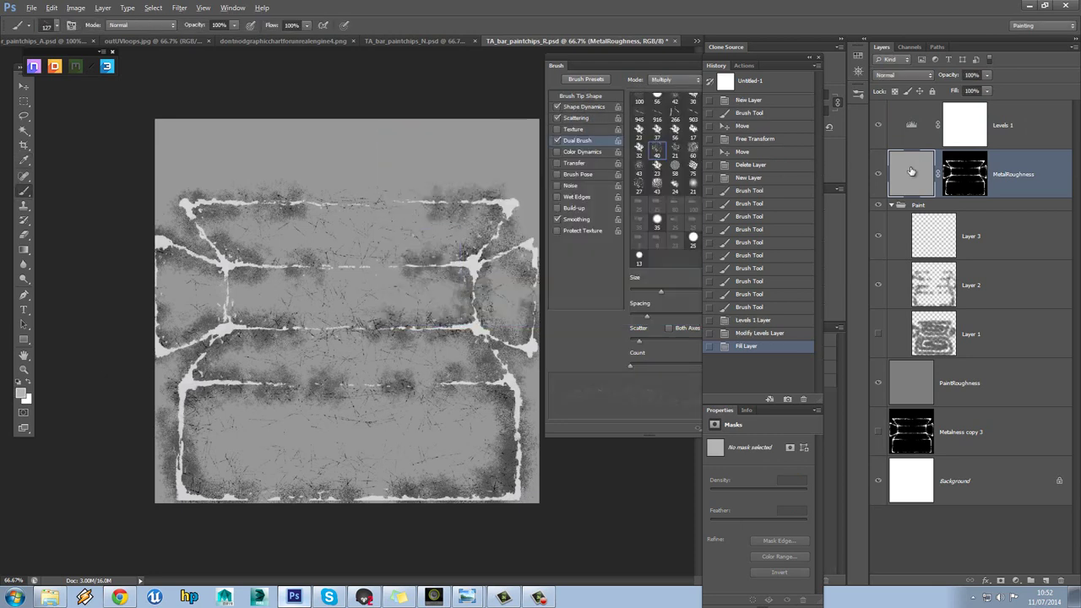
{"action": "key", "text": "alt+BackSpace"}
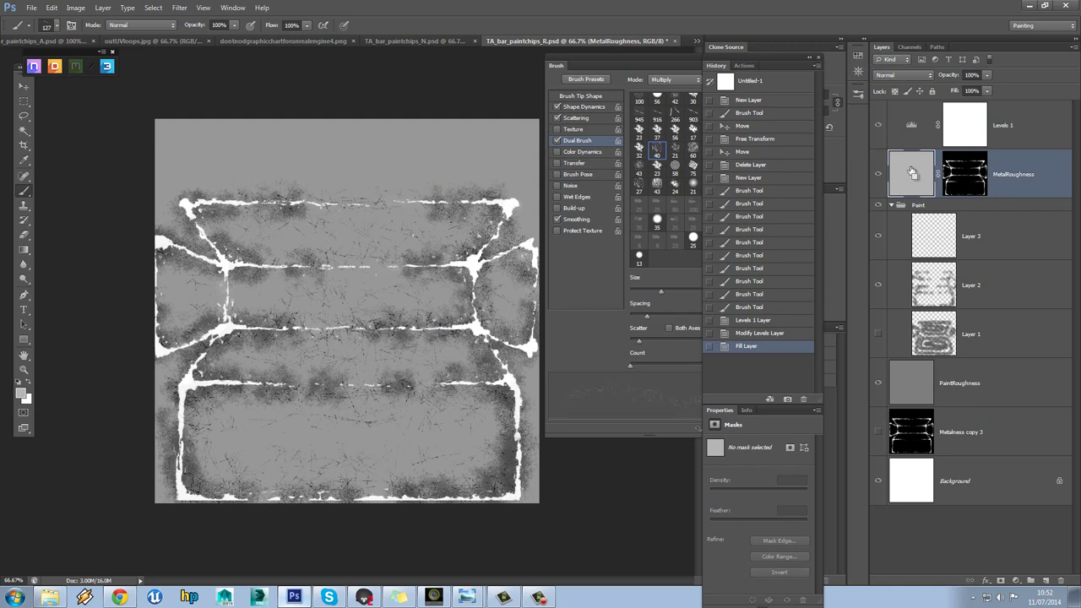
{"action": "key", "text": "ctrl+BackSpace"}
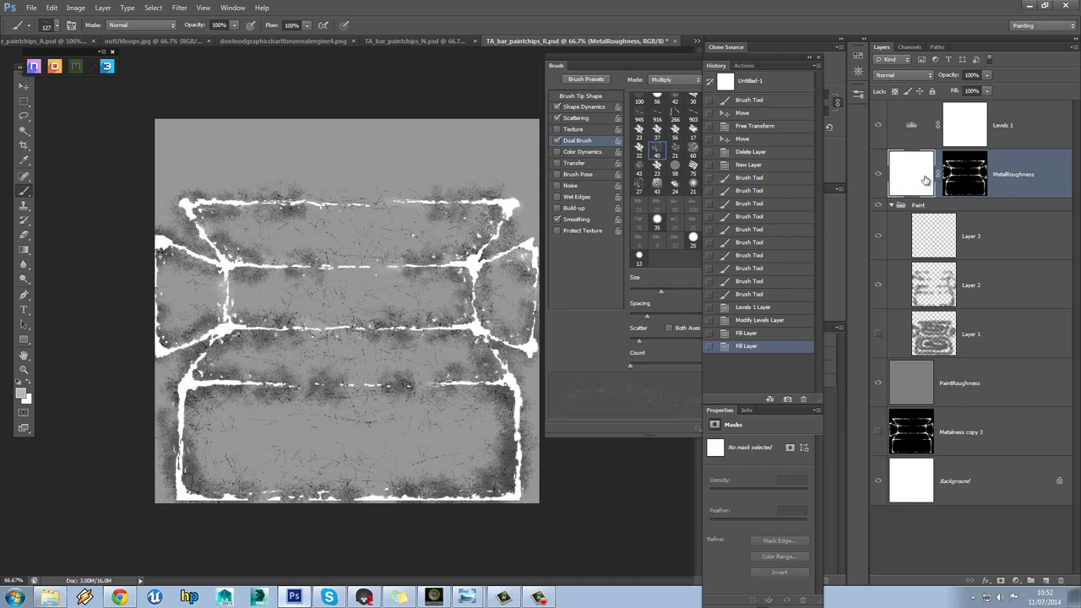
{"action": "key", "text": "ctrl+alt+z"}
{"action": "key", "text": "ctrl+alt+z"}
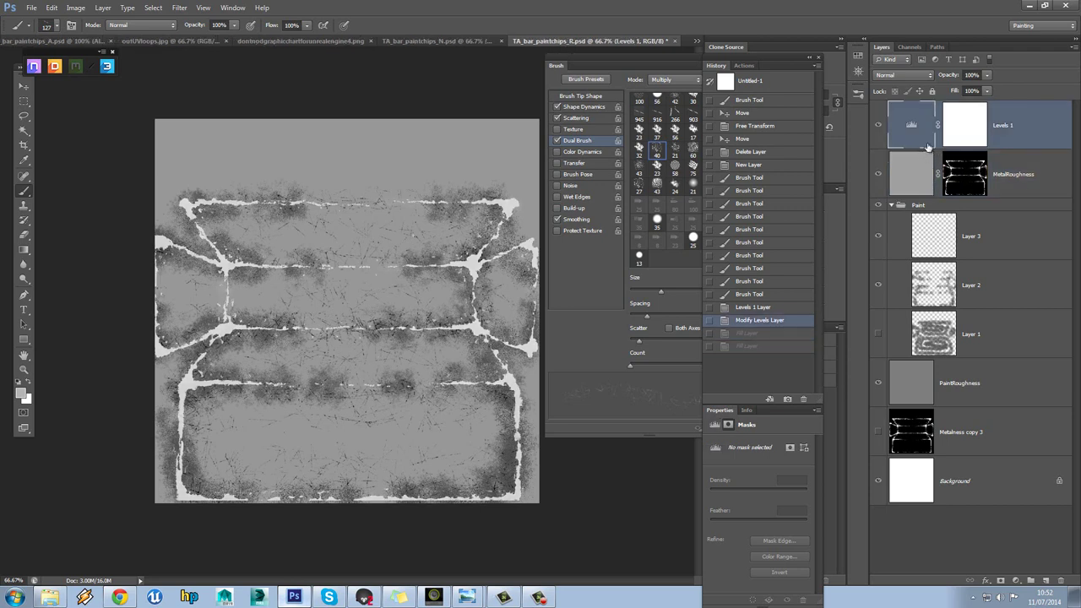
Move MetalRoughness above Levels 1, save the texture, and switch to Marmoset
{"action": "left_click_drag", "start_coordinate": [1031, 180], "coordinate": [1019, 107]}
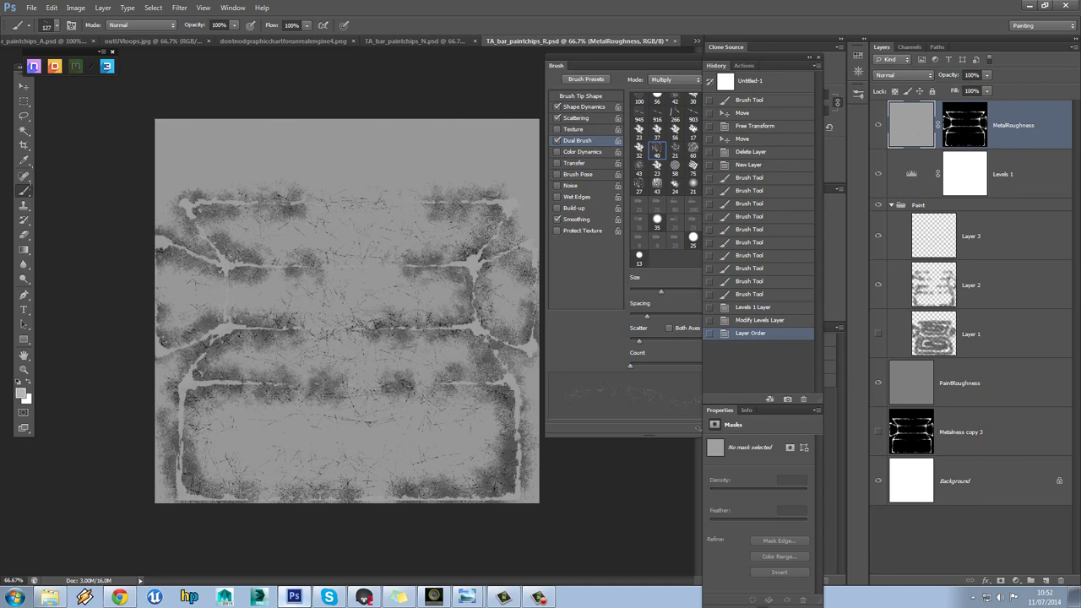
{"action": "left_click", "coordinate": [31, 8]}
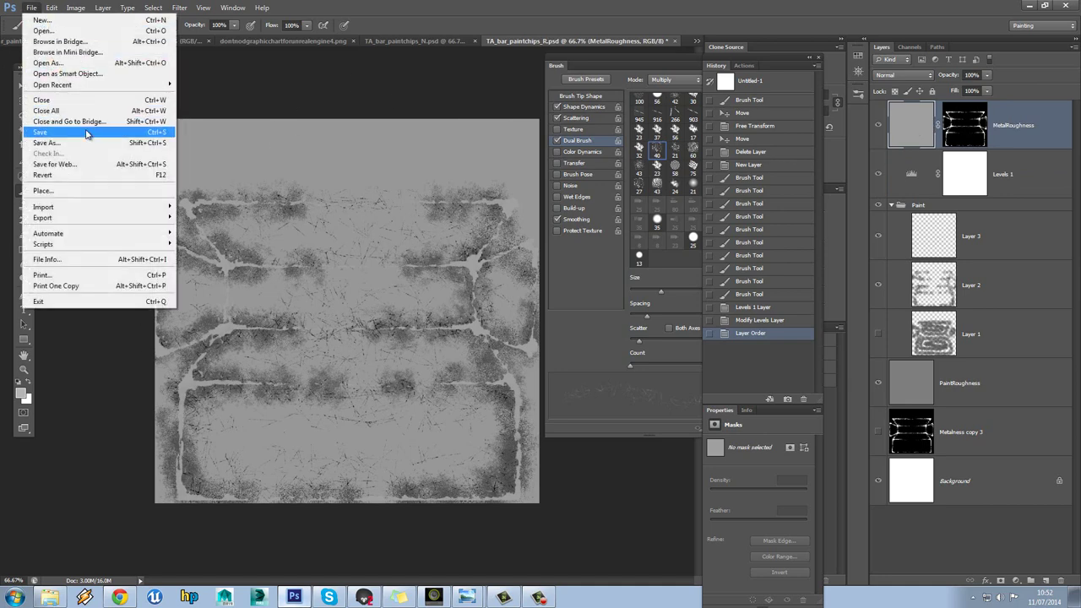
{"action": "key", "text": "Escape"}
{"action": "left_click", "coordinate": [363, 598]}
Orbit the updated red bar to see all its faces, then return to Photoshop
{"action": "left_click_drag", "start_coordinate": [487, 361], "coordinate": [667, 418]}
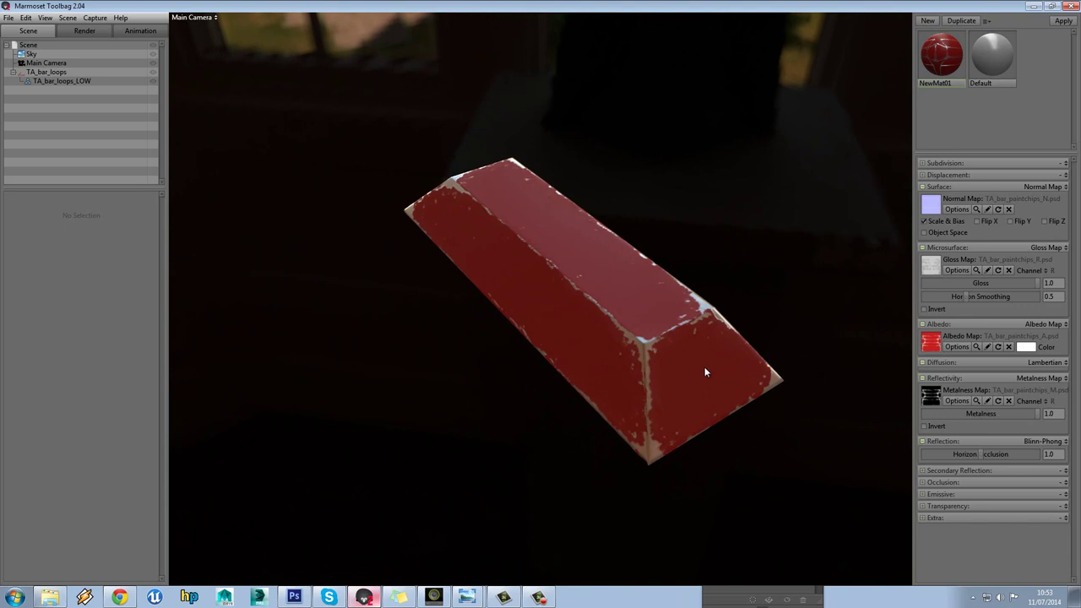
{"action": "left_click_drag", "start_coordinate": [706, 366], "coordinate": [601, 313]}
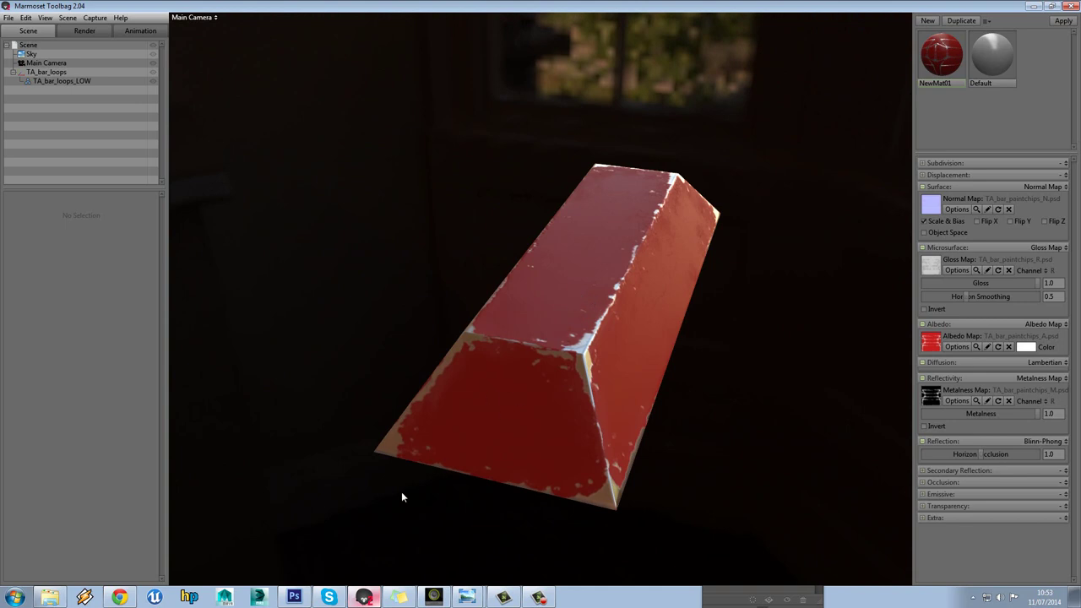
{"action": "left_click", "coordinate": [294, 597]}
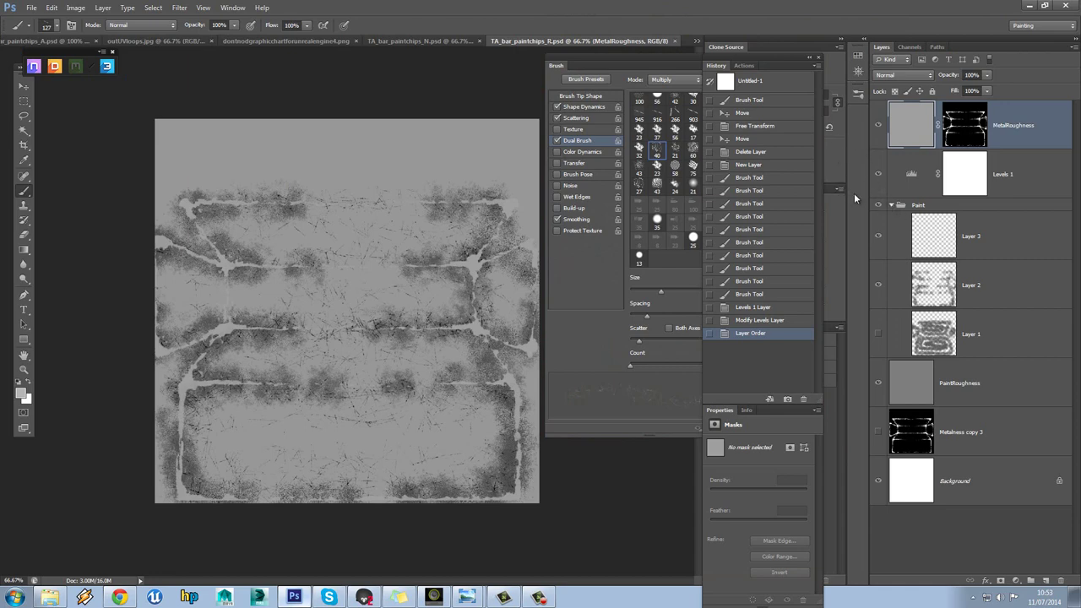
Delete Layer 1 from the Paint group, keeping Layers 2 and 3 visible
{"action": "left_click", "coordinate": [877, 206]}
{"action": "left_click", "coordinate": [877, 206]}
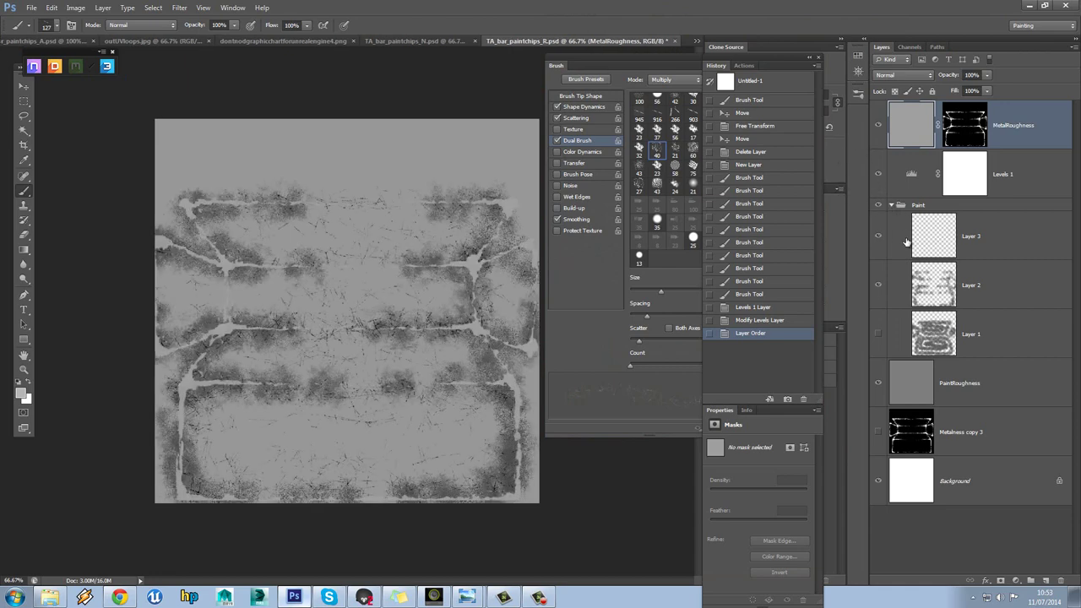
{"action": "left_click", "coordinate": [893, 206]}
{"action": "left_click", "coordinate": [892, 206]}
{"action": "left_click_drag", "start_coordinate": [878, 236], "coordinate": [876, 330]}
{"action": "left_click_drag", "start_coordinate": [878, 284], "coordinate": [884, 244]}
{"action": "left_click_drag", "start_coordinate": [979, 343], "coordinate": [1060, 580]}
Duplicate the Paint group into the TA_bar_paintchips_A.psd document
{"action": "left_click", "coordinate": [891, 205]}
{"action": "left_click", "coordinate": [878, 205]}
{"action": "left_click", "coordinate": [878, 205]}
{"action": "right_click", "coordinate": [928, 209]}
{"action": "left_click", "coordinate": [962, 226]}
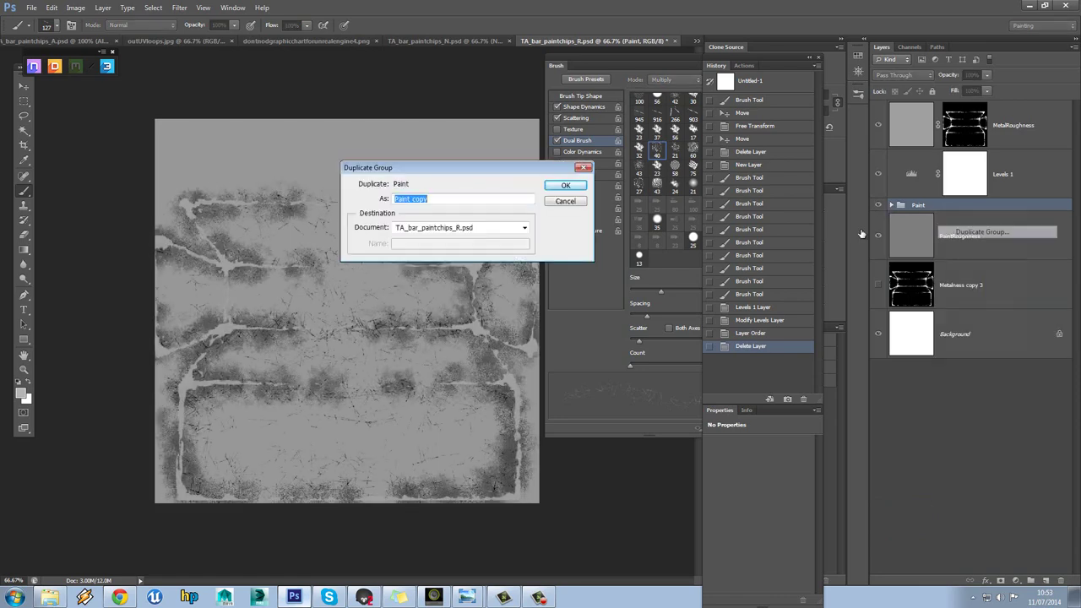
{"action": "left_click", "coordinate": [512, 228]}
{"action": "left_click", "coordinate": [473, 240]}
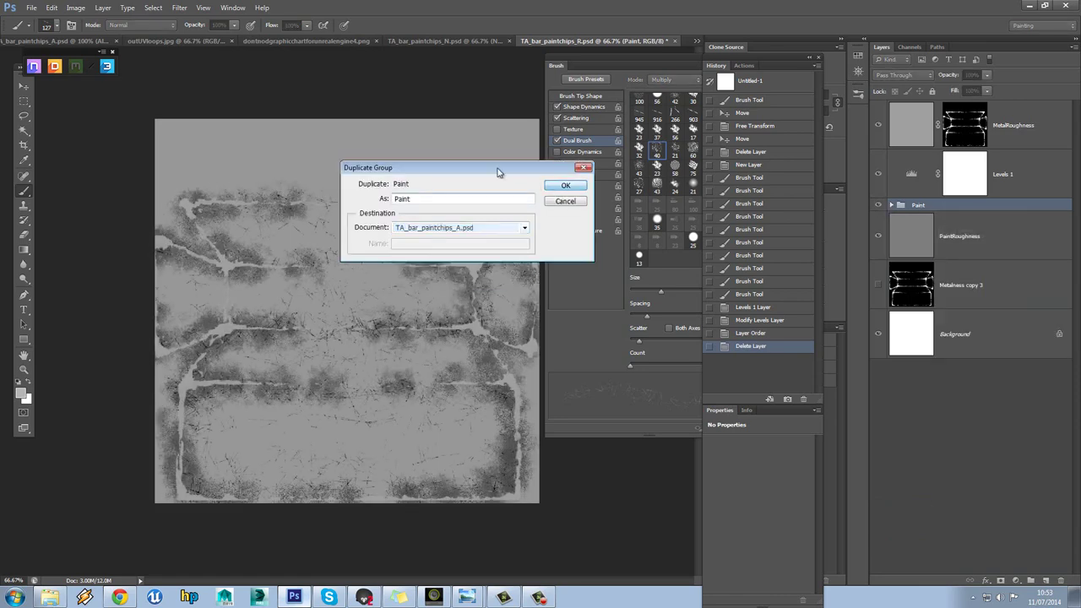
{"action": "left_click", "coordinate": [565, 185]}
In the albedo file, move Paint into the Albedo group and merge Layers 10 and 11
{"action": "left_click", "coordinate": [59, 41]}
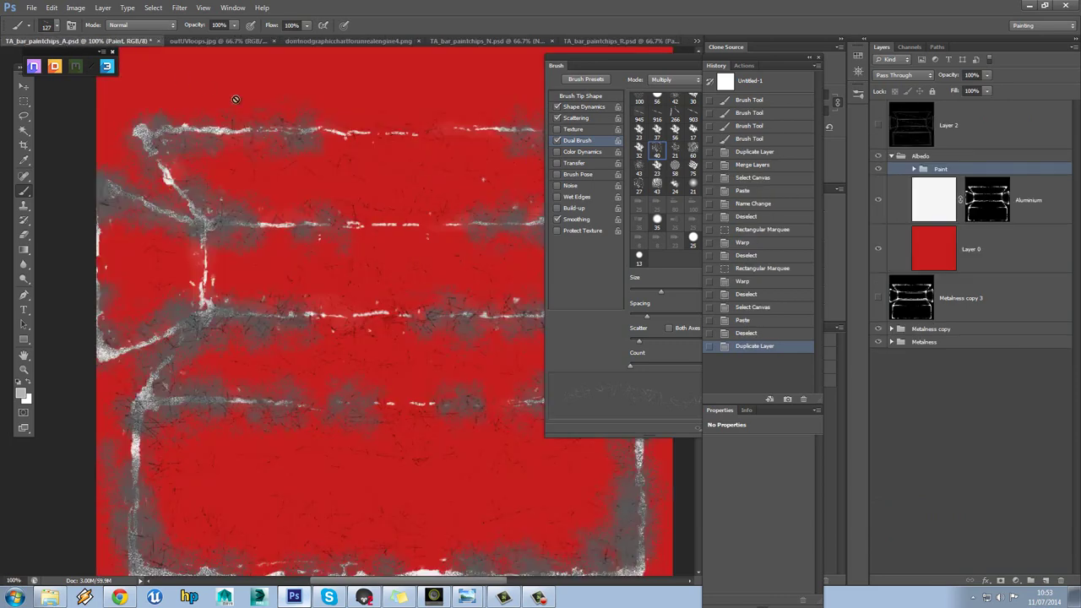
{"action": "mouse_move", "coordinate": [942, 172]}
{"action": "left_mouse_down"}
{"action": "mouse_move", "coordinate": [924, 154]}
{"action": "mouse_move", "coordinate": [938, 167]}
{"action": "left_mouse_up"}
{"action": "left_click", "coordinate": [878, 169]}
{"action": "left_click", "coordinate": [878, 169]}
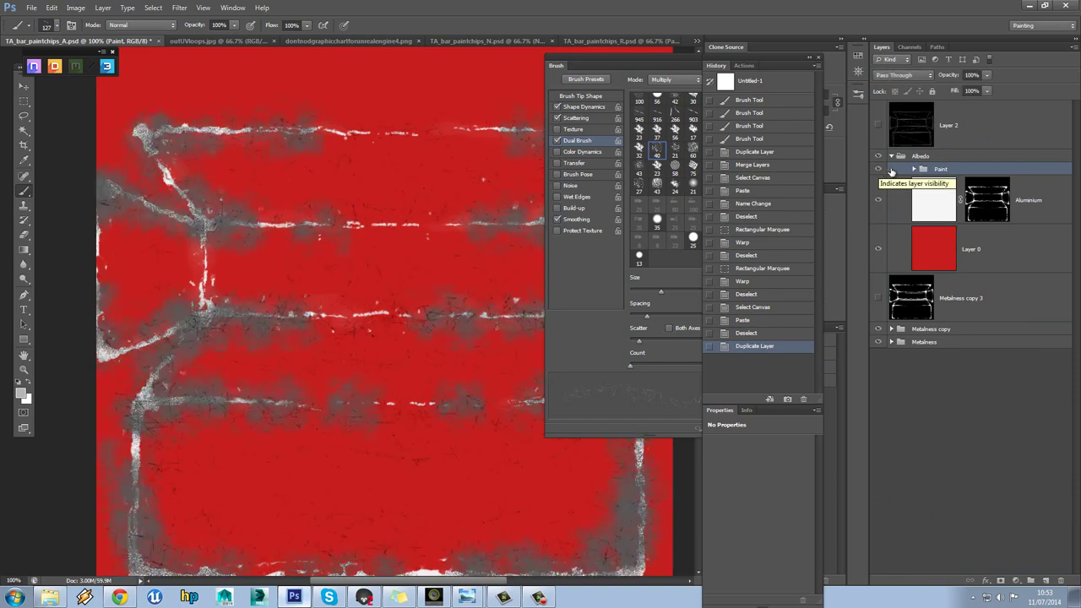
{"action": "left_click", "coordinate": [914, 170]}
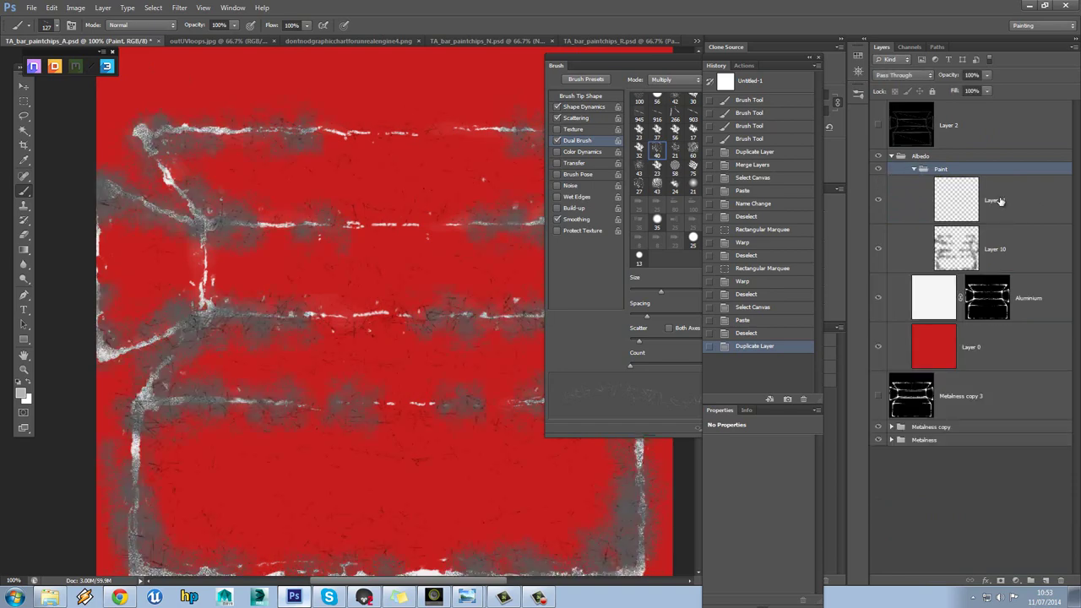
{"action": "left_click", "coordinate": [1001, 201]}
{"action": "left_click", "coordinate": [1004, 247], "text": "shift"}
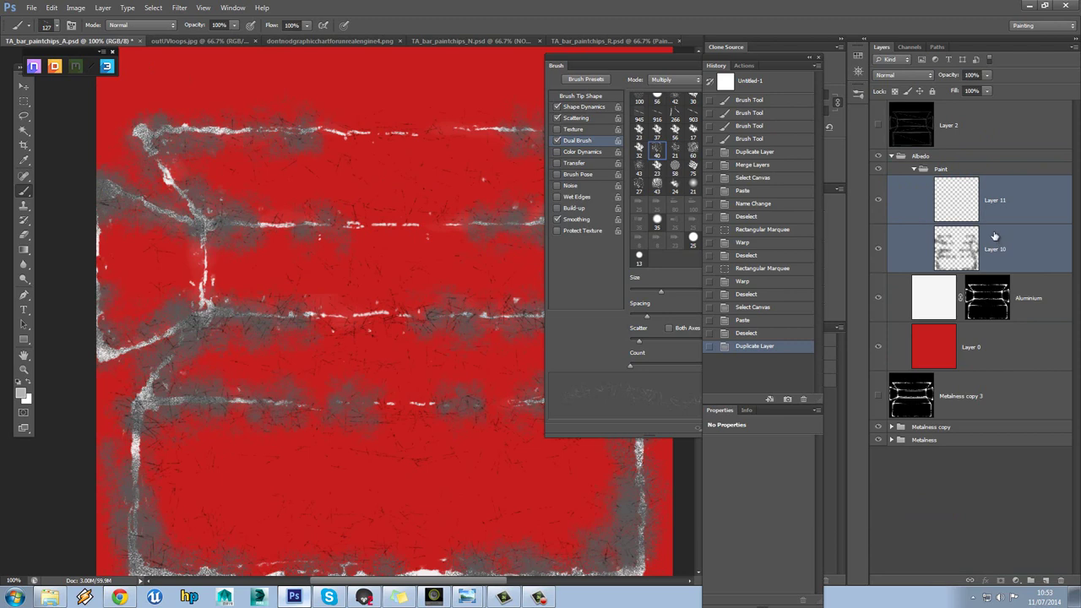
{"action": "key", "text": "ctrl+e"}
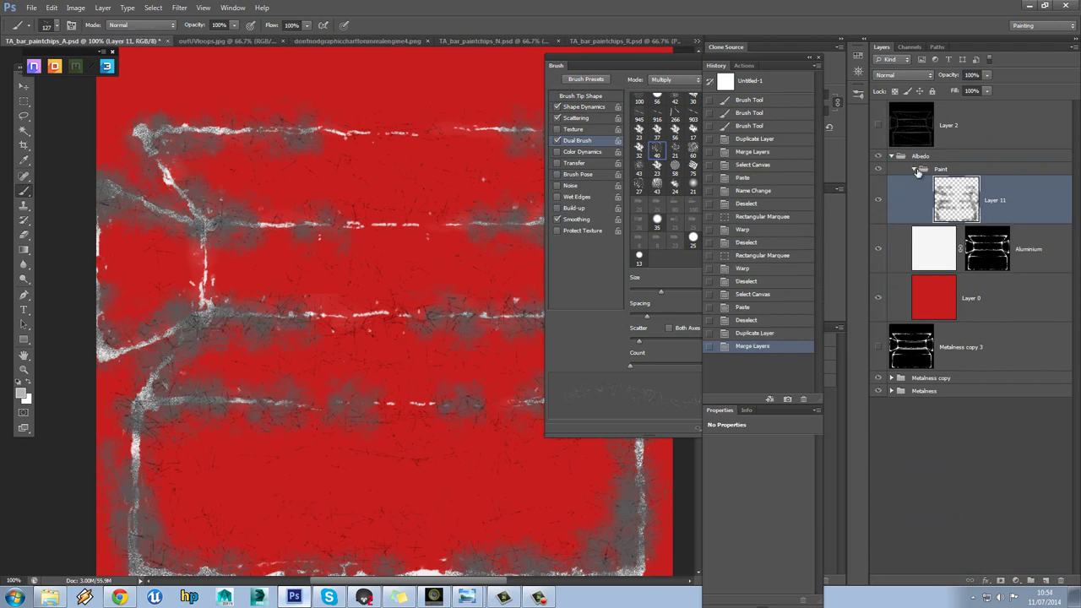
Invert the merged paint layer and load its pixels as a selection
{"action": "left_click", "coordinate": [75, 8]}
{"action": "mouse_move", "coordinate": [105, 38]}
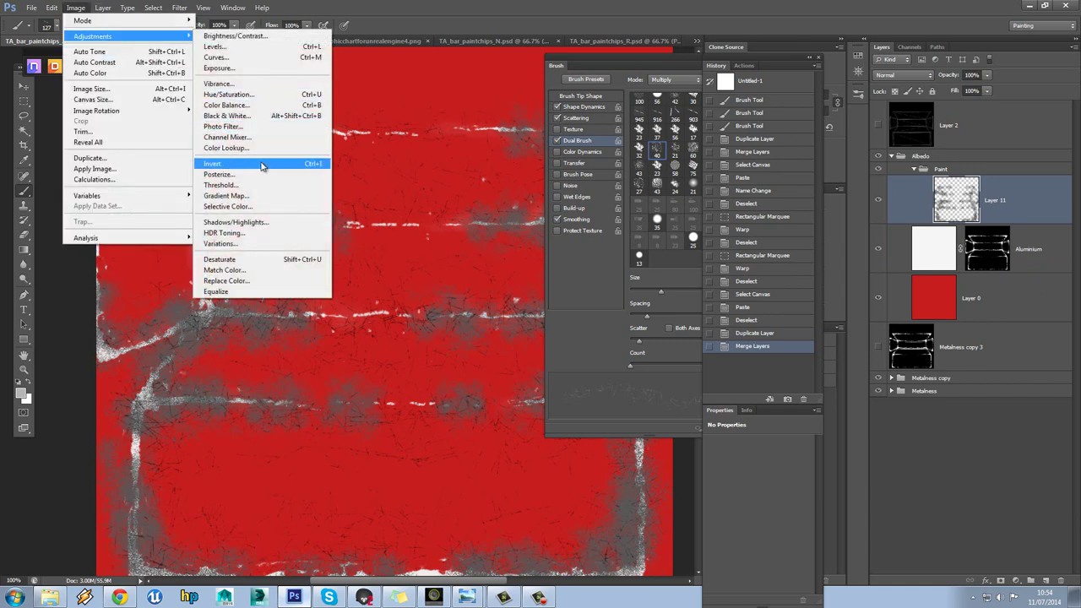
{"action": "left_click", "coordinate": [212, 163]}
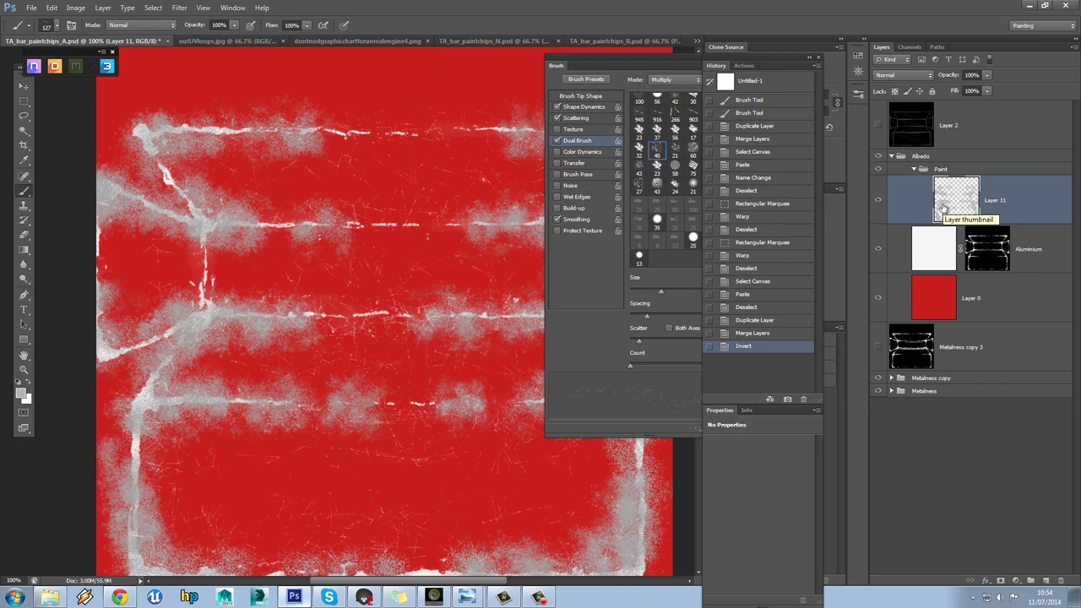
{"action": "left_click", "coordinate": [956, 214], "text": "ctrl"}
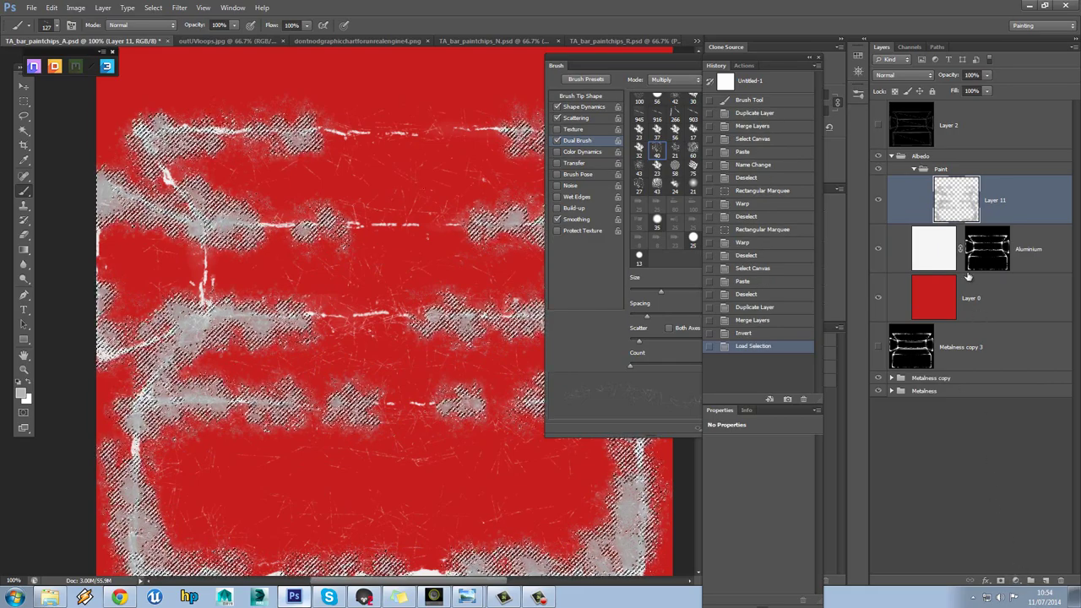
Create Layer 12 above Aluminium masked by the selection, then delete Layer 11
{"action": "left_click", "coordinate": [1034, 258]}
{"action": "left_click", "coordinate": [1045, 582]}
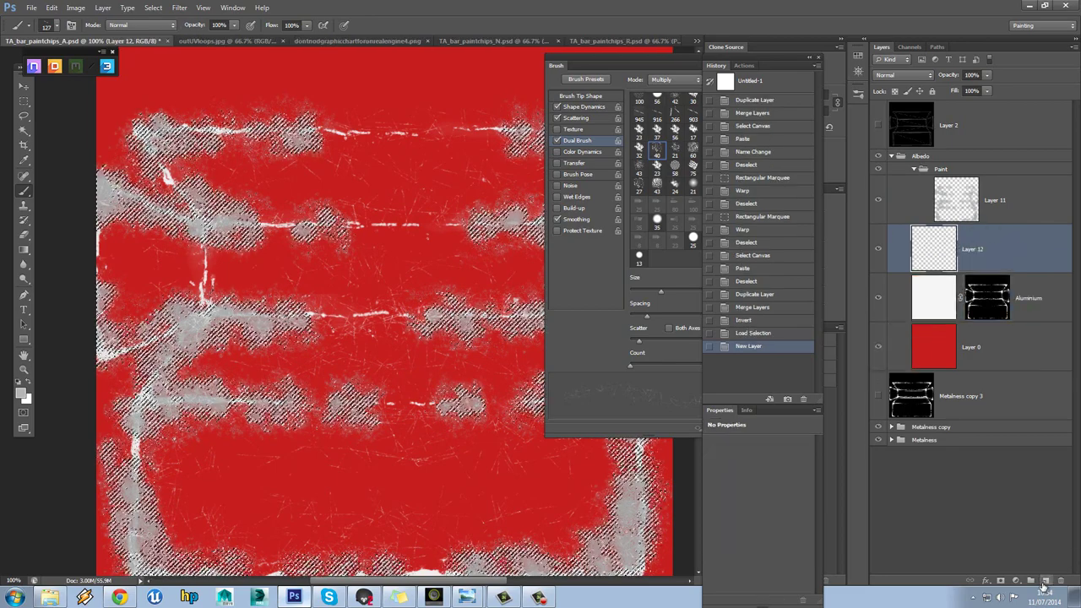
{"action": "left_click", "coordinate": [1000, 582]}
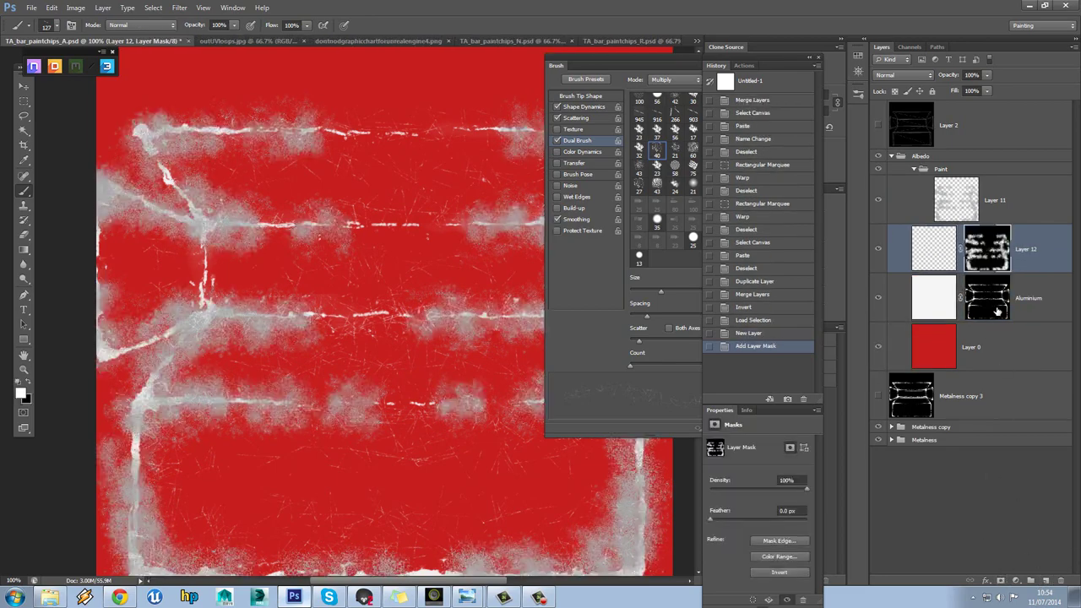
{"action": "left_click", "coordinate": [985, 250], "text": "alt"}
{"action": "left_click", "coordinate": [985, 250], "text": "alt"}
{"action": "left_click", "coordinate": [969, 203]}
{"action": "left_click_drag", "start_coordinate": [994, 204], "coordinate": [1047, 581]}
Fill Layer 12 with orange-red and set its opacity to 69%
{"action": "left_click", "coordinate": [937, 212]}
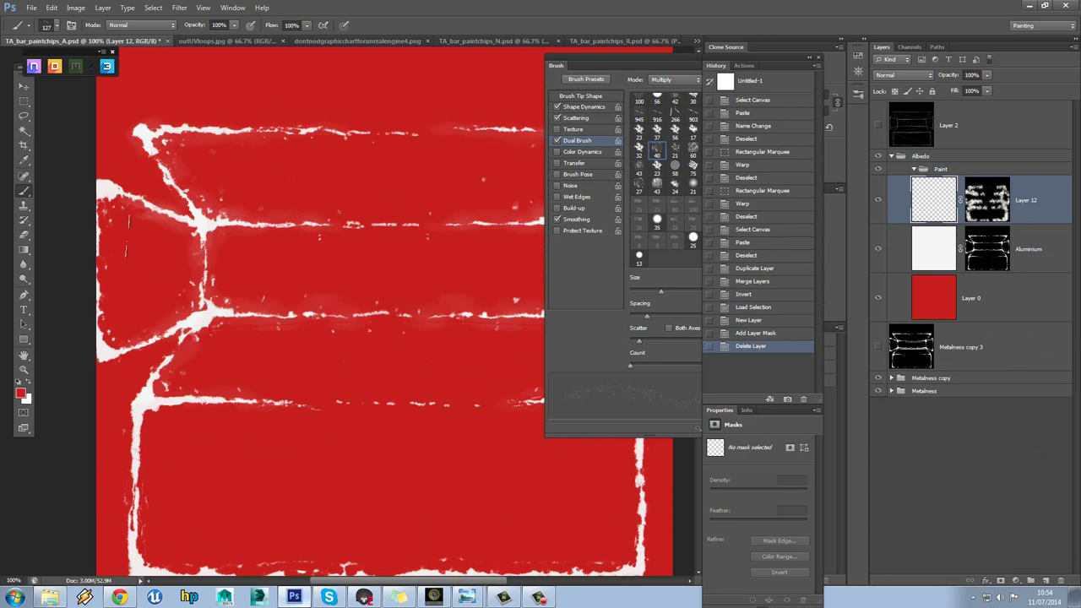
{"action": "left_click", "coordinate": [21, 391]}
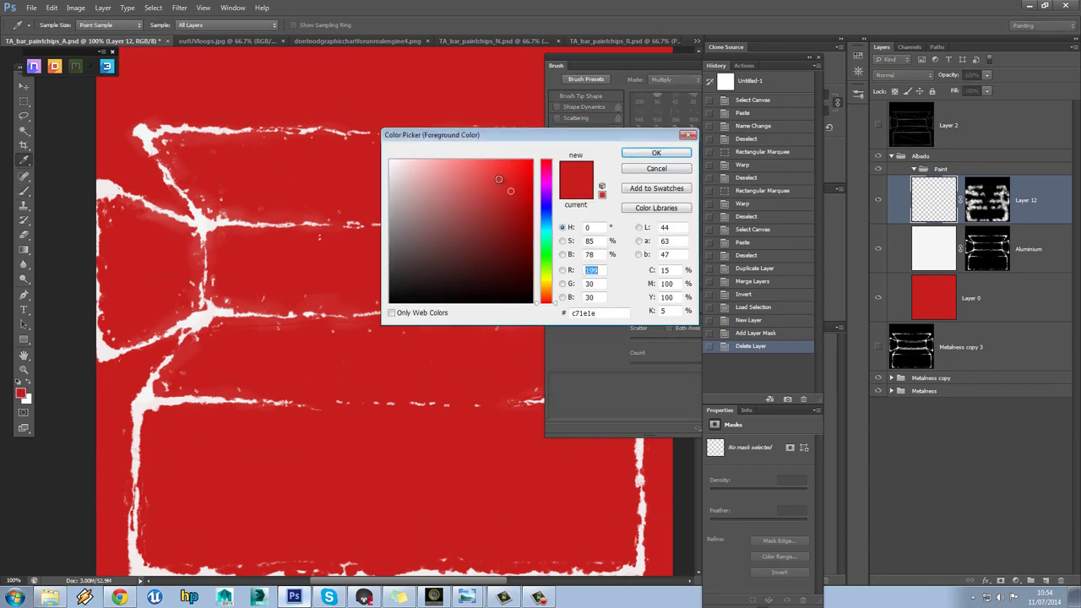
{"action": "left_click", "coordinate": [503, 182]}
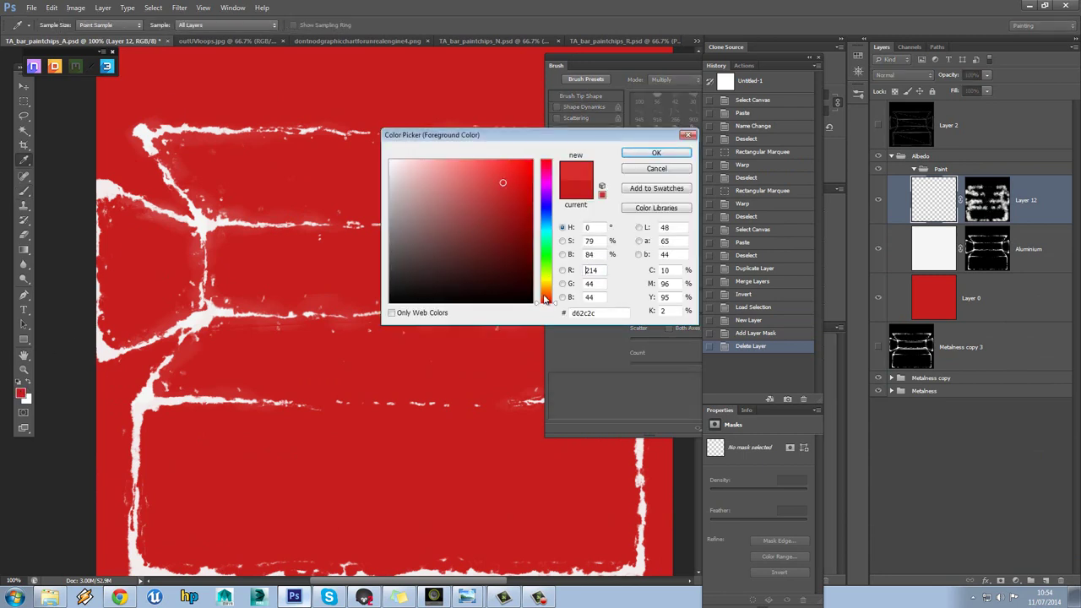
{"action": "left_click_drag", "start_coordinate": [544, 300], "coordinate": [545, 295]}
{"action": "left_click", "coordinate": [675, 153]}
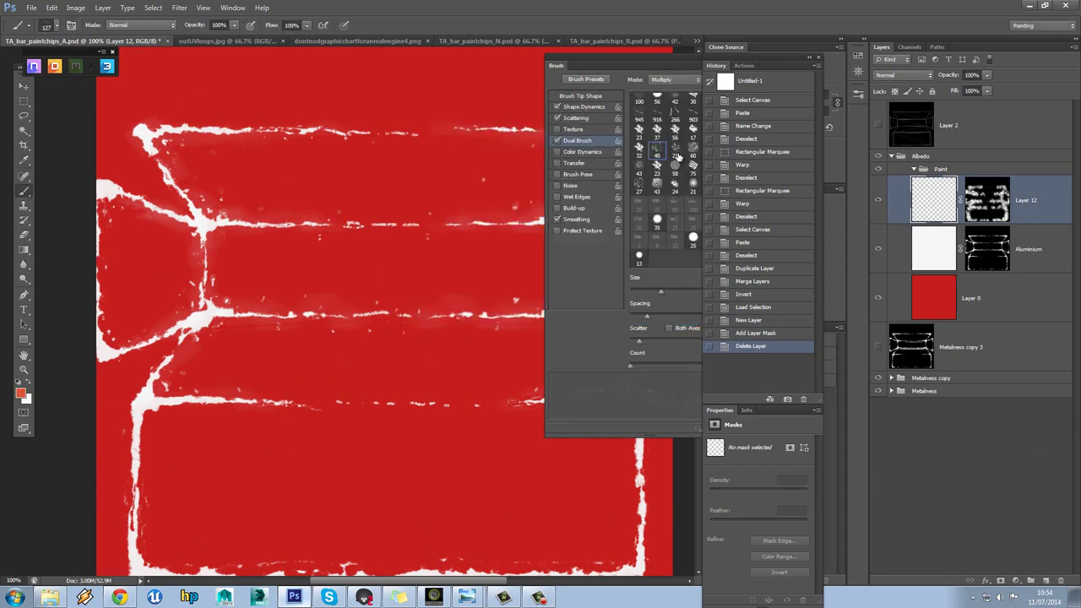
{"action": "key", "text": "alt+BackSpace"}
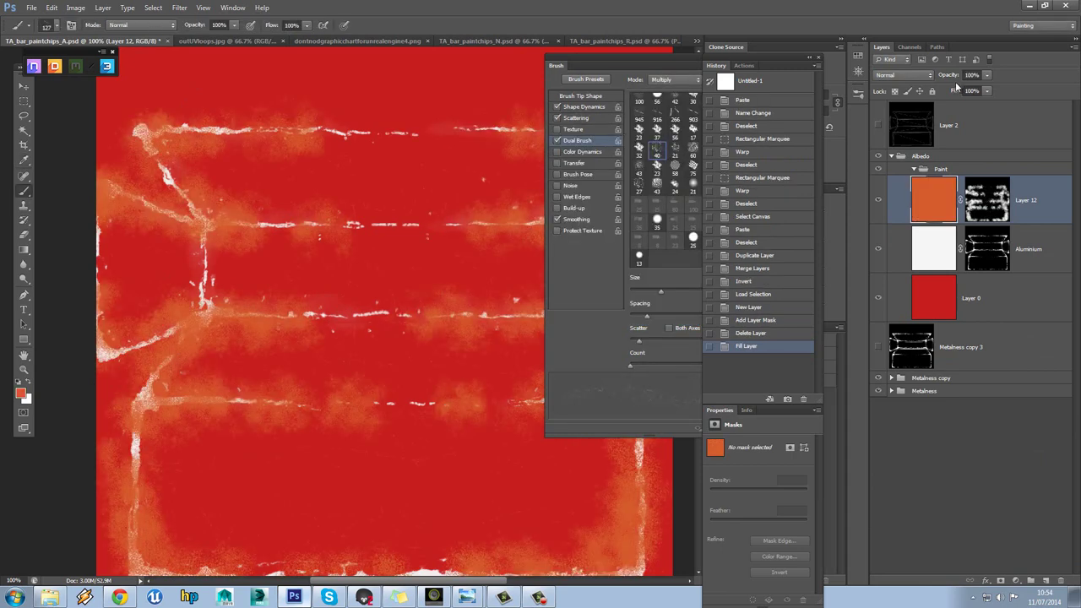
{"action": "left_click", "coordinate": [986, 74]}
{"action": "mouse_move", "coordinate": [984, 88]}
{"action": "left_mouse_down"}
{"action": "mouse_move", "coordinate": [954, 86]}
{"action": "mouse_move", "coordinate": [969, 90]}
{"action": "left_mouse_up"}
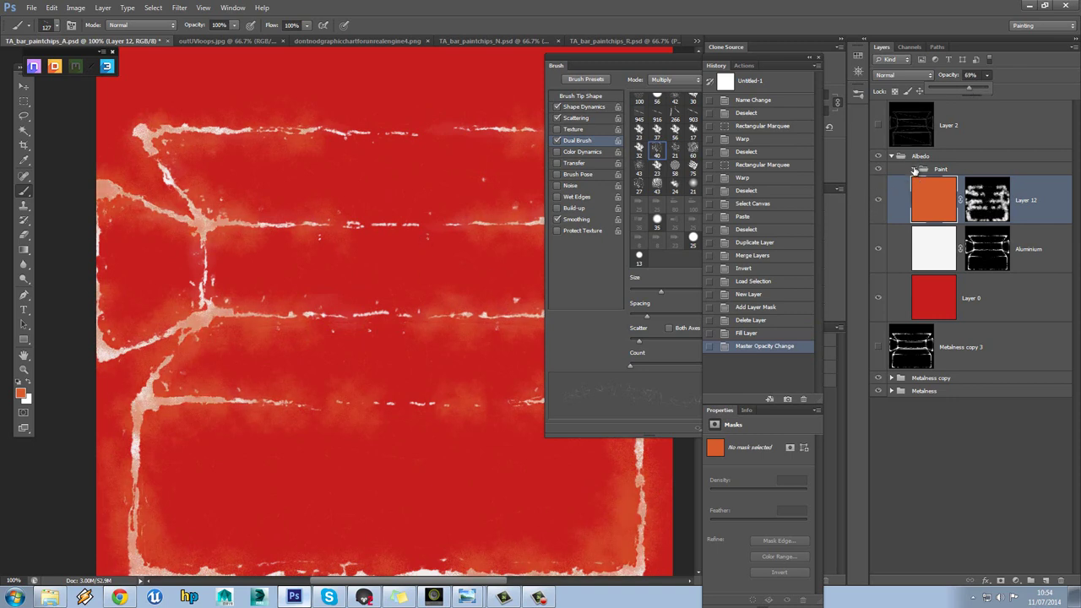
{"action": "key", "text": "Return"}
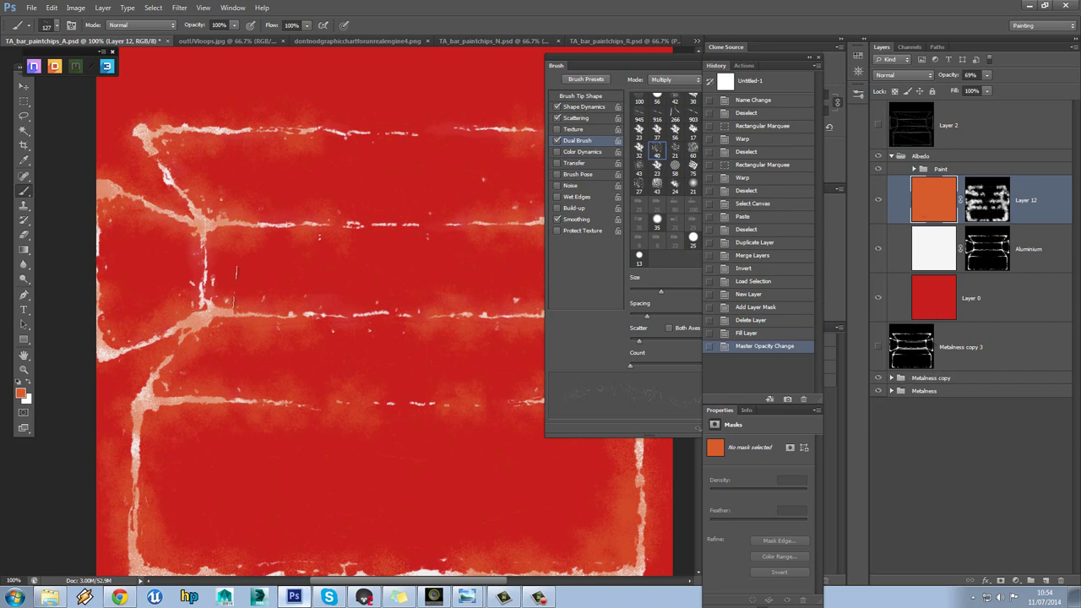
Check the Aluminium mask and move Aluminium above Layer 12
{"action": "left_click", "coordinate": [900, 378]}
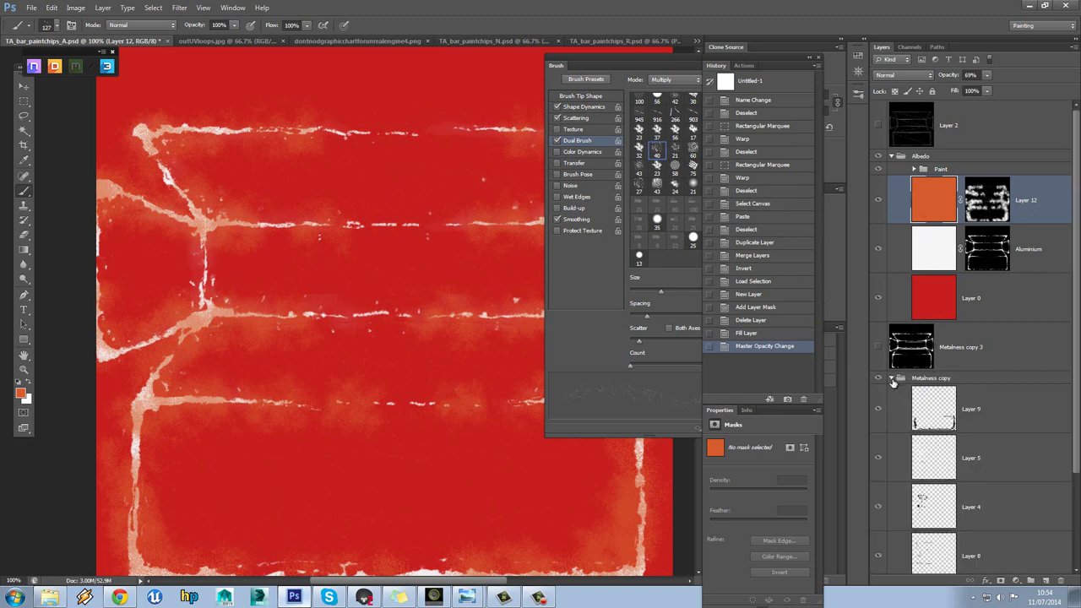
{"action": "left_click", "coordinate": [893, 379]}
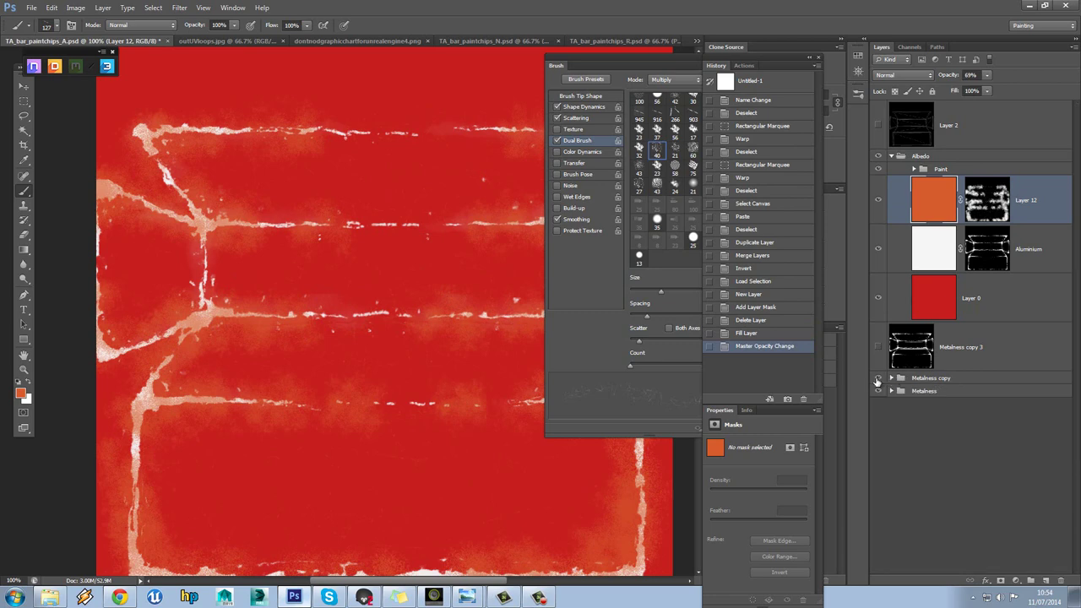
{"action": "left_click", "coordinate": [987, 261]}
{"action": "left_click", "coordinate": [987, 261], "text": "alt"}
{"action": "left_click", "coordinate": [987, 261], "text": "alt"}
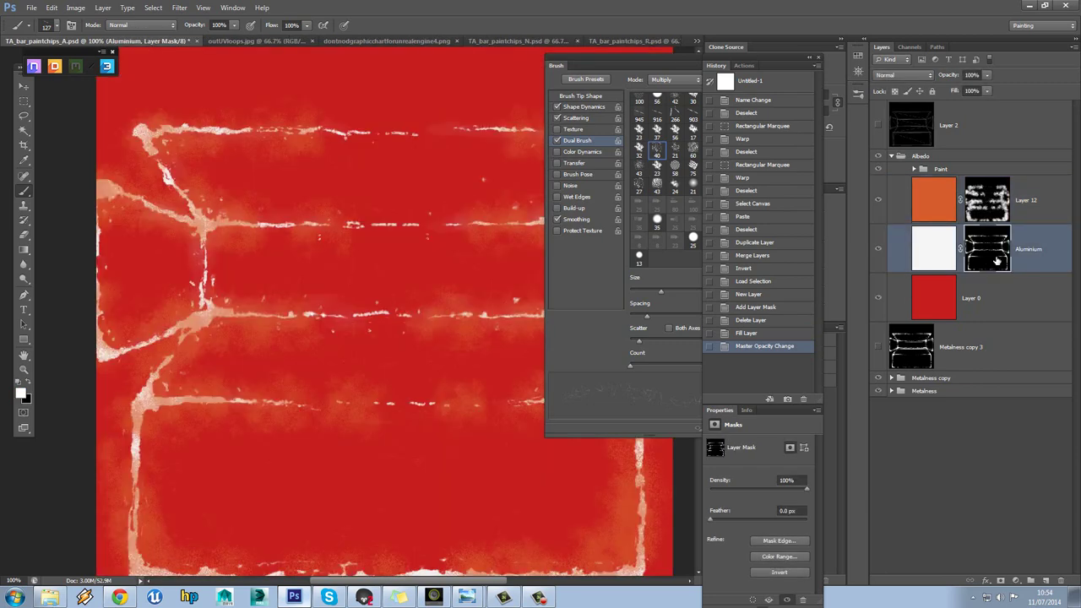
{"action": "left_click_drag", "start_coordinate": [1035, 261], "coordinate": [1039, 177]}
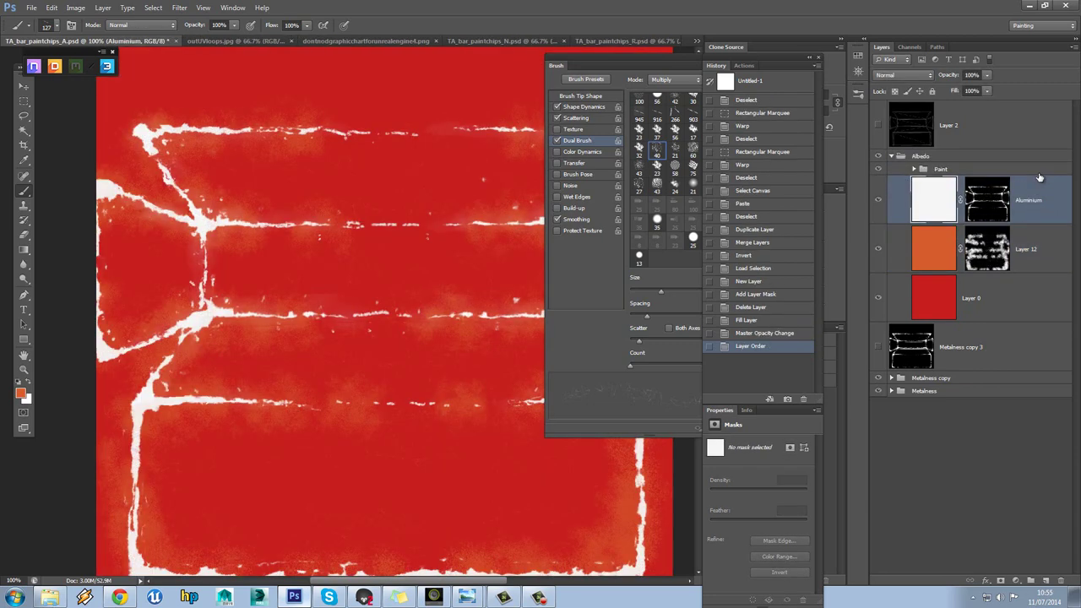
Save the albedo texture, inspect the bar's white chips in Marmoset, and return to Photoshop
{"action": "left_click", "coordinate": [31, 7]}
{"action": "left_click", "coordinate": [72, 136]}
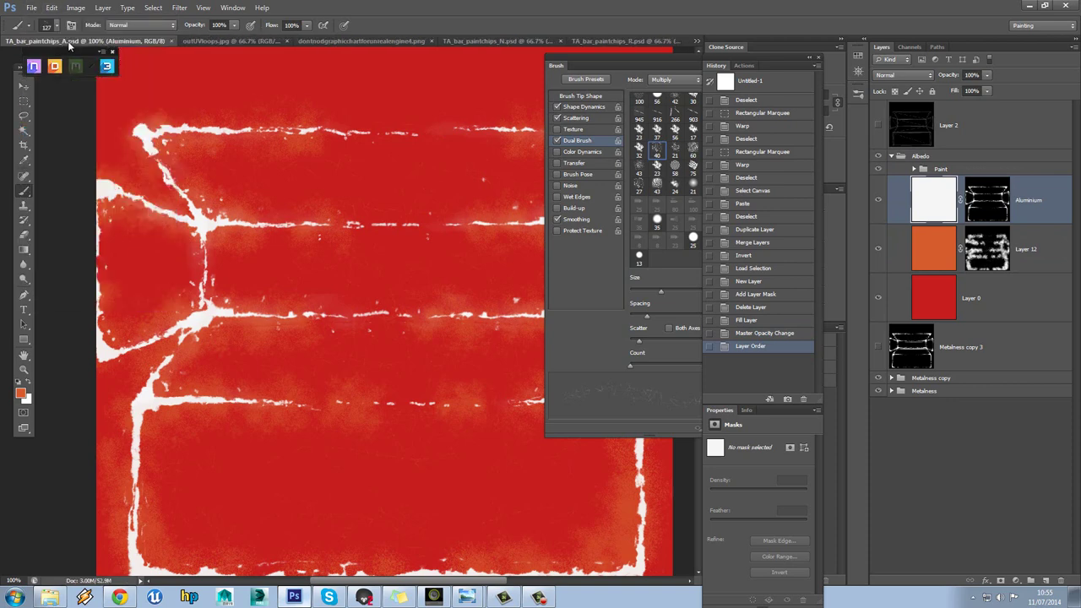
{"action": "left_click", "coordinate": [363, 595]}
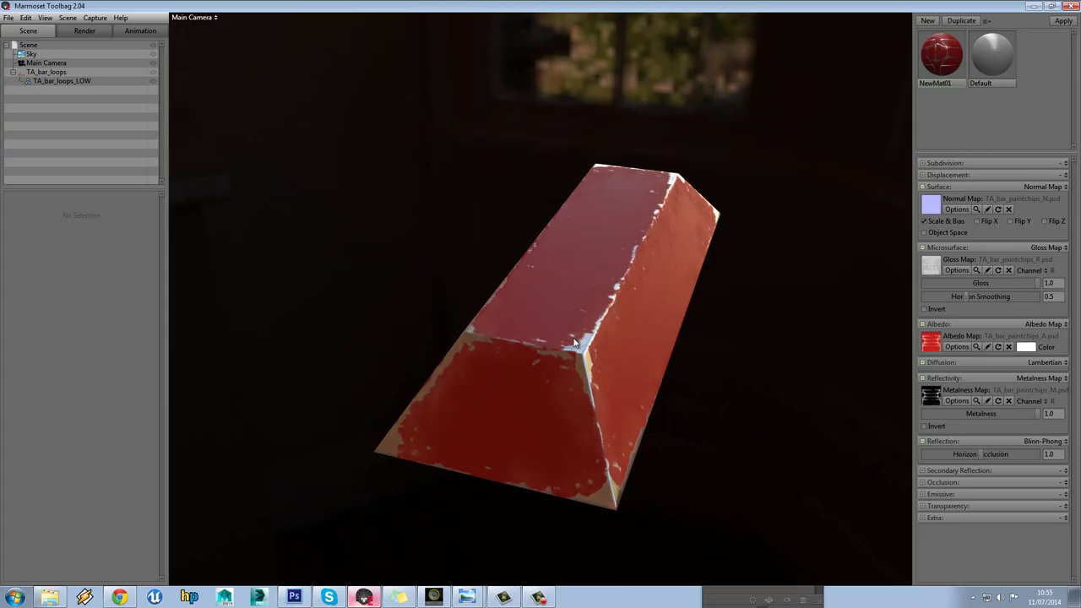
{"action": "left_click_drag", "start_coordinate": [579, 339], "coordinate": [489, 413]}
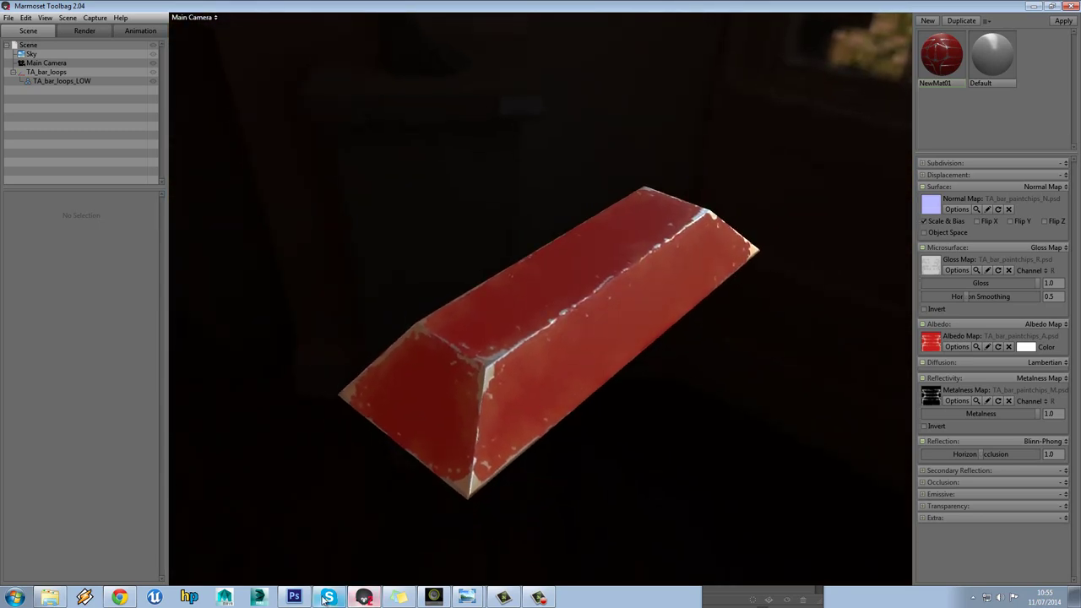
{"action": "left_click", "coordinate": [294, 598]}
Refill Layer 12 with a lighter orange-red (d64031) sampled from the bar's red
{"action": "left_click", "coordinate": [929, 248]}
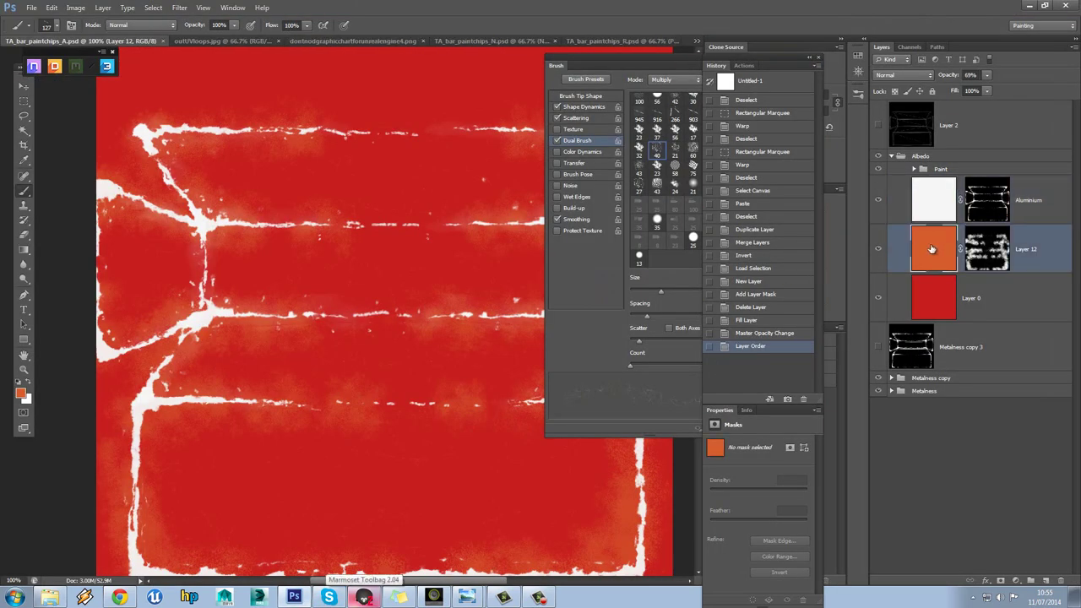
{"action": "left_click", "coordinate": [23, 397]}
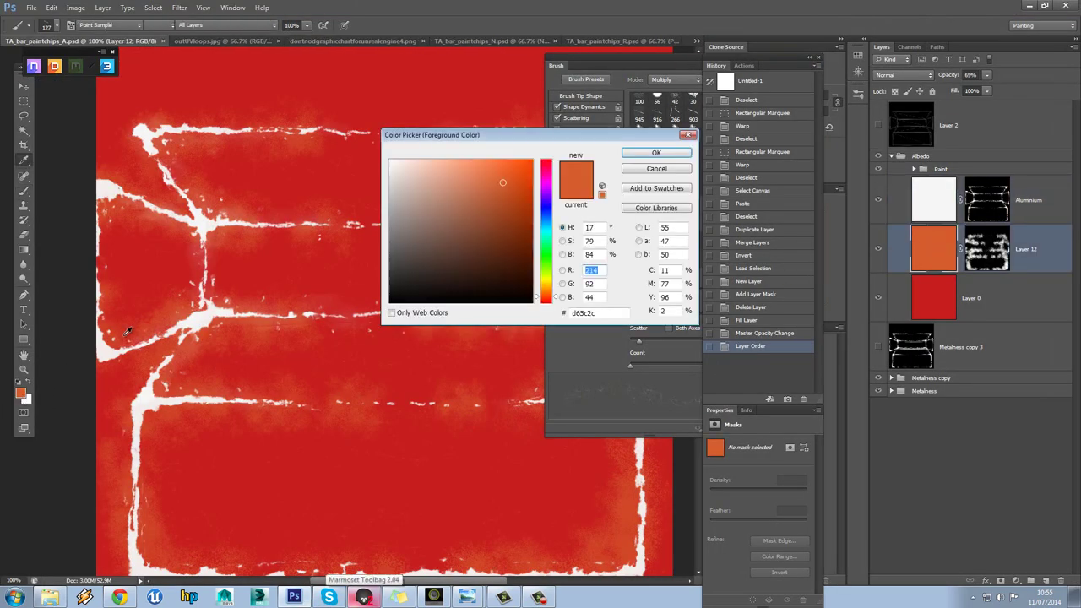
{"action": "left_click", "coordinate": [272, 172]}
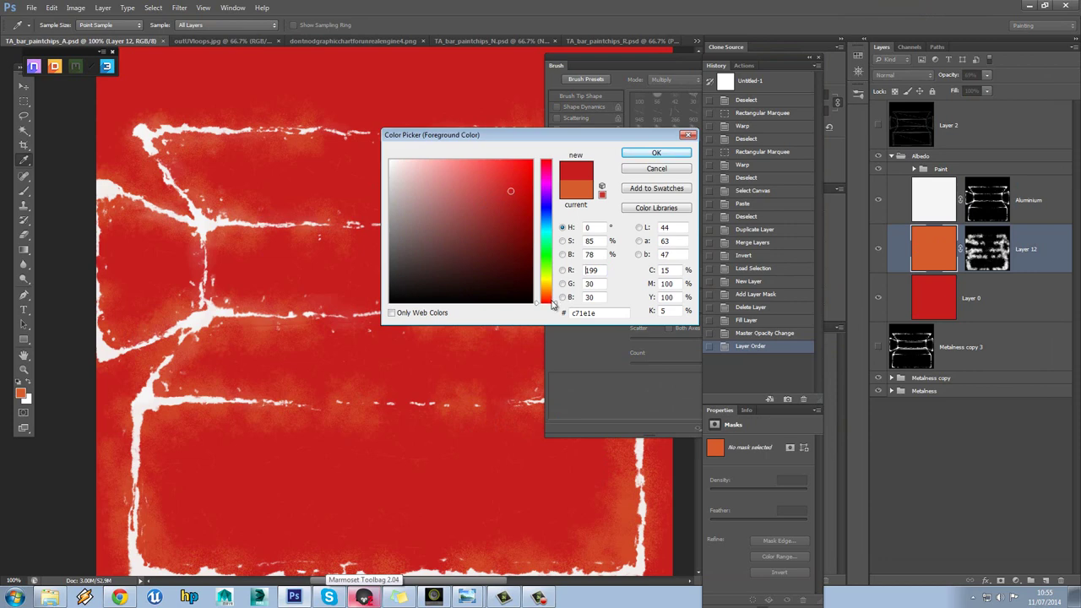
{"action": "key", "text": "Tab"}
{"action": "left_click_drag", "start_coordinate": [556, 307], "coordinate": [557, 302]}
{"action": "left_click", "coordinate": [497, 181]}
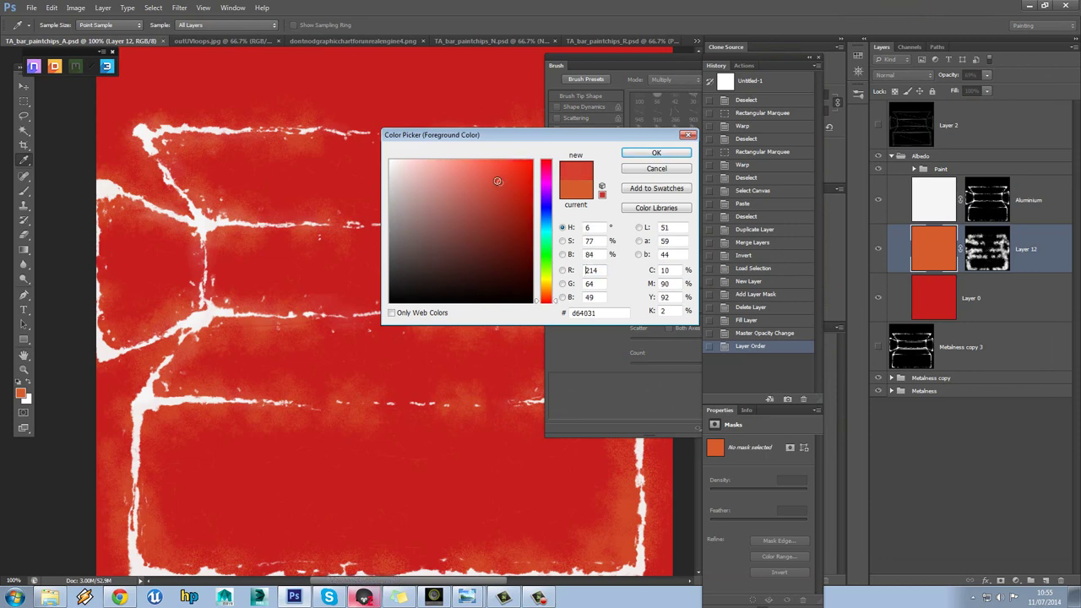
{"action": "left_click", "coordinate": [656, 155]}
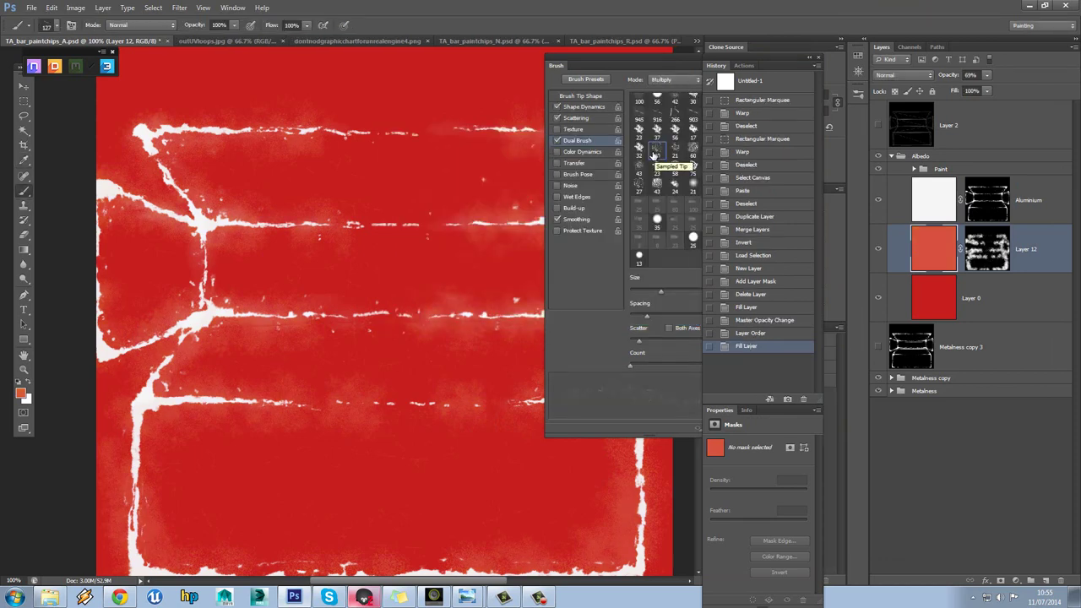
Orbit the bar in Marmoset to inspect the deeper red paint, then return to Photoshop
{"action": "key", "text": "alt+Tab"}
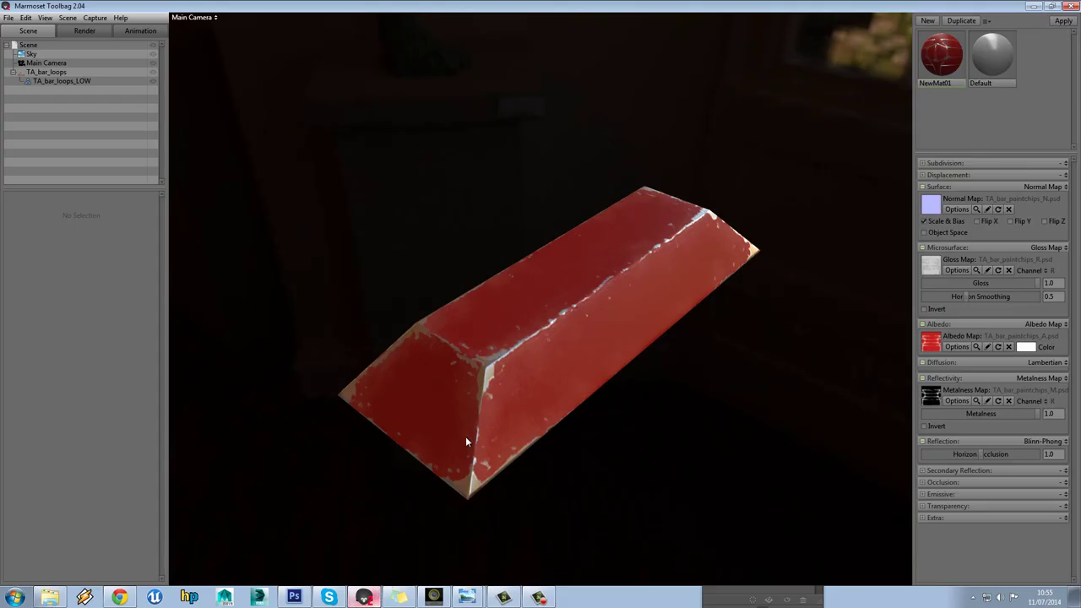
{"action": "left_click_drag", "start_coordinate": [490, 393], "coordinate": [524, 336]}
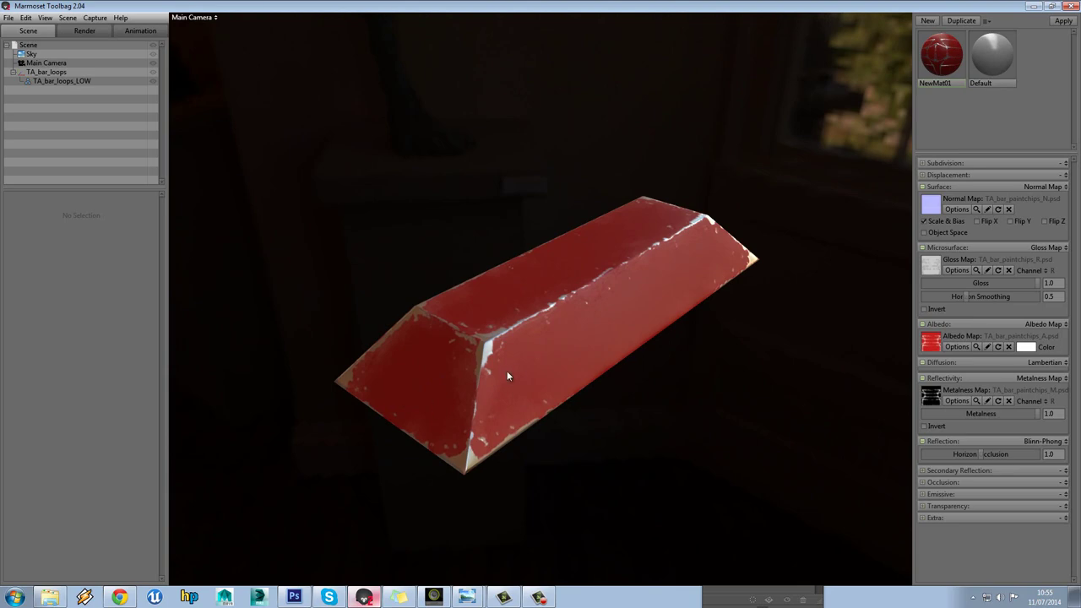
{"action": "left_click_drag", "start_coordinate": [511, 369], "coordinate": [540, 345]}
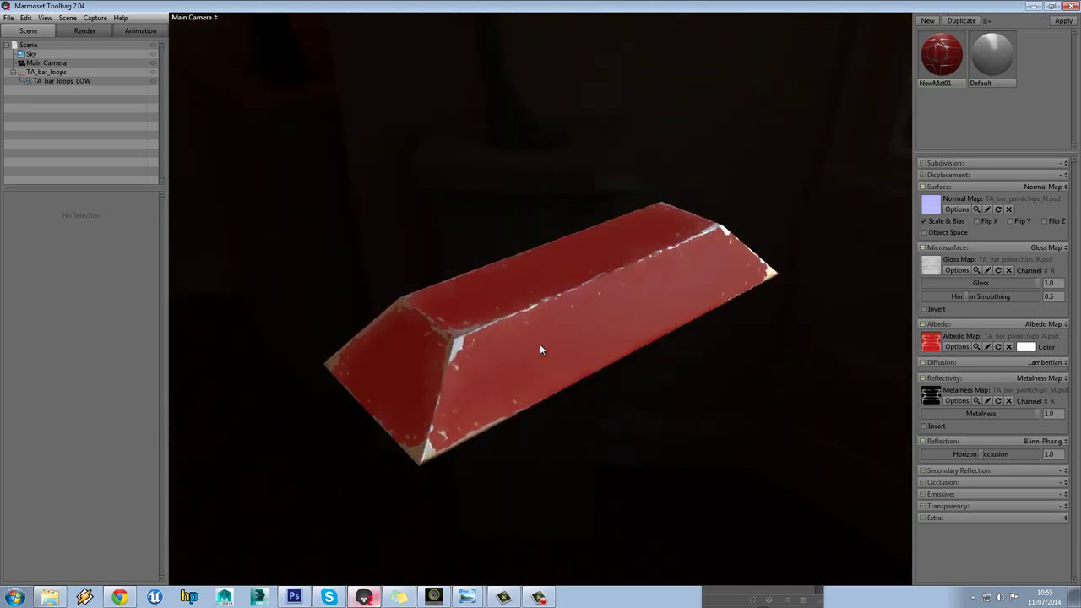
{"action": "left_click", "coordinate": [294, 597]}
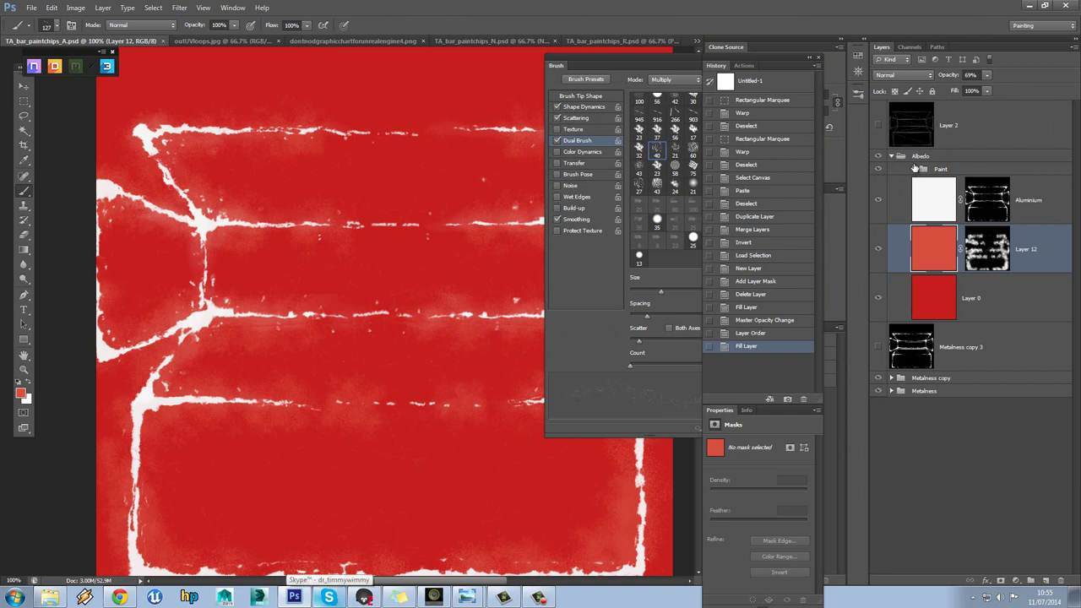
Ungroup the albedo's Paint group while keeping its layers
{"action": "left_click", "coordinate": [943, 170]}
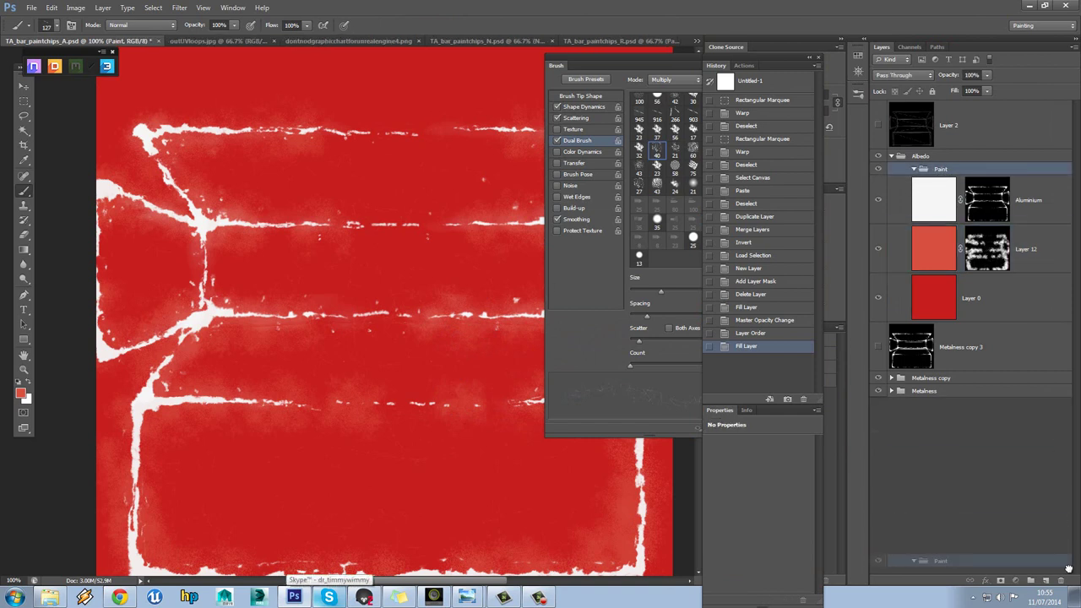
{"action": "key", "text": "ctrl+shift+g"}
{"action": "left_click", "coordinate": [890, 158]}
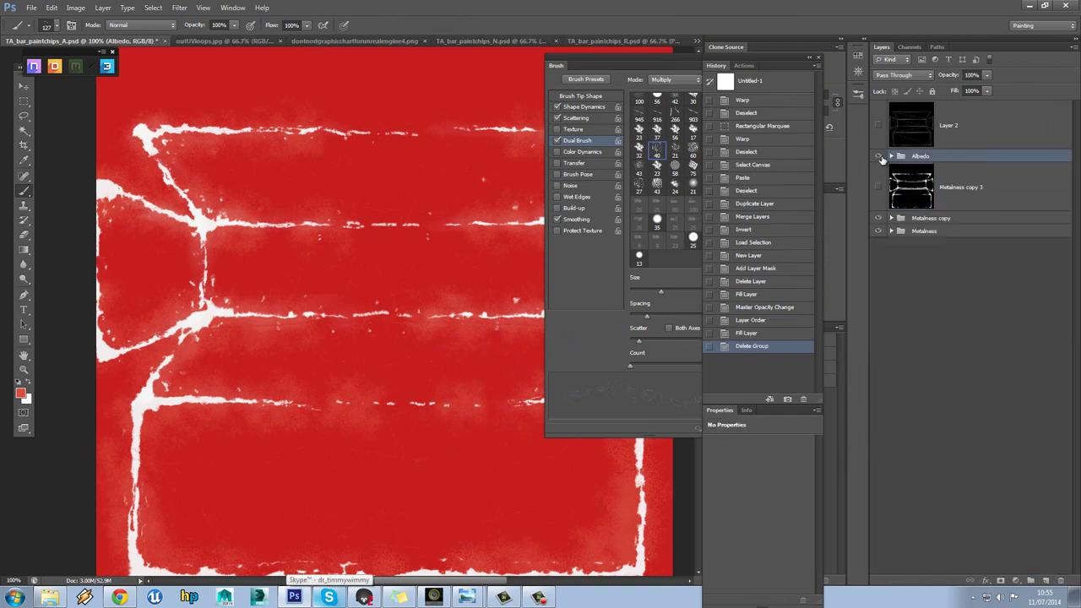
{"action": "left_click", "coordinate": [878, 156]}
{"action": "left_click", "coordinate": [877, 157]}
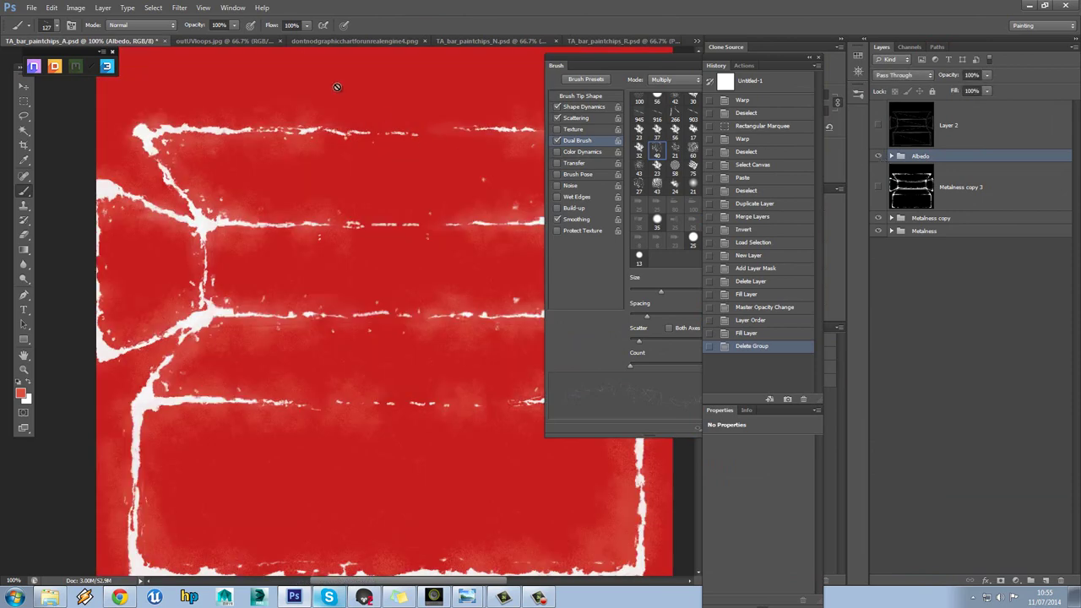
Duplicate the roughness file's Layer 3 scratches into TA_bar_paintchips_N.psd
{"action": "left_click", "coordinate": [600, 39]}
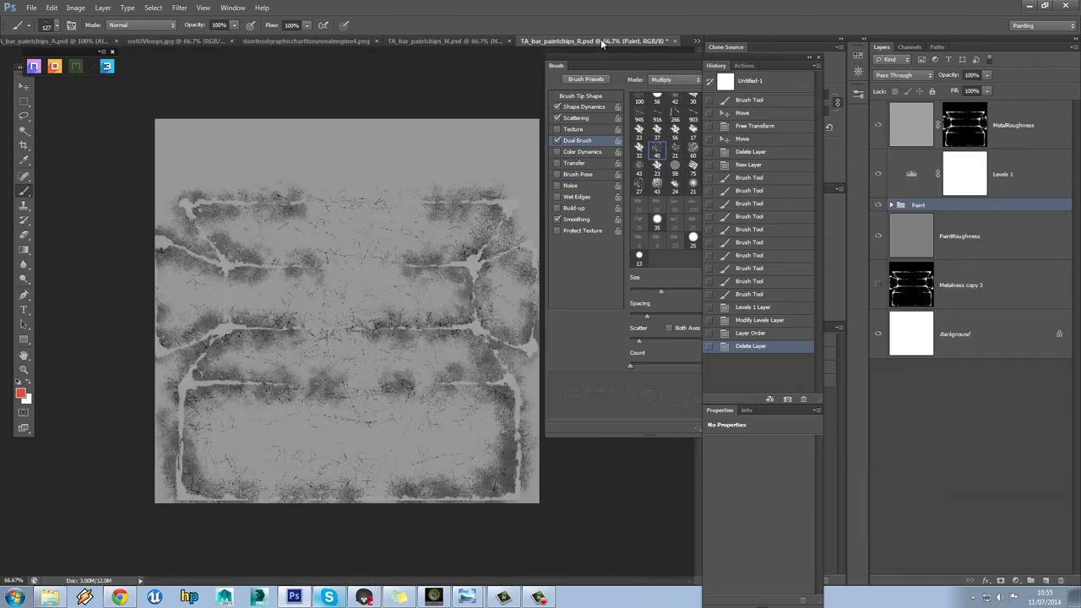
{"action": "left_click", "coordinate": [878, 207]}
{"action": "left_click", "coordinate": [879, 207]}
{"action": "left_click", "coordinate": [890, 206]}
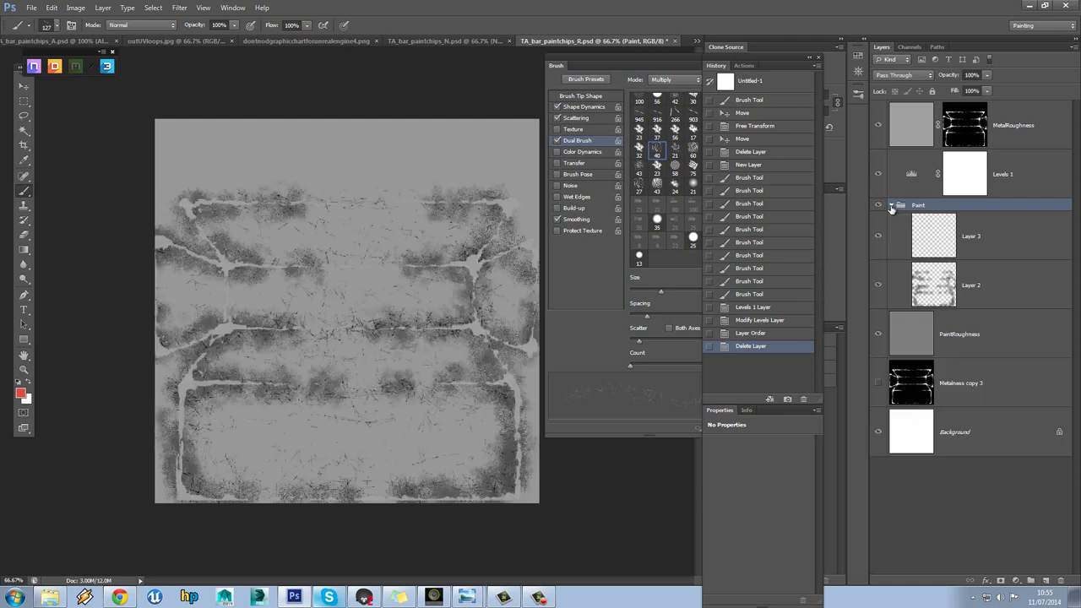
{"action": "left_click", "coordinate": [950, 238]}
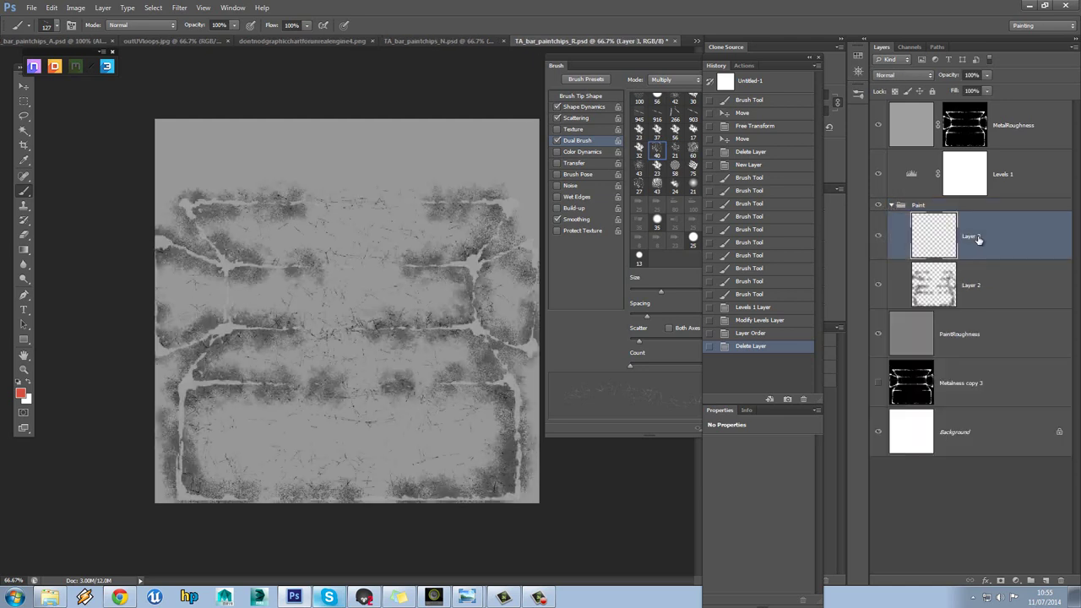
{"action": "right_click", "coordinate": [949, 238]}
{"action": "left_click", "coordinate": [904, 232]}
{"action": "left_click", "coordinate": [460, 227]}
{"action": "left_click", "coordinate": [433, 275]}
{"action": "left_click", "coordinate": [559, 187]}
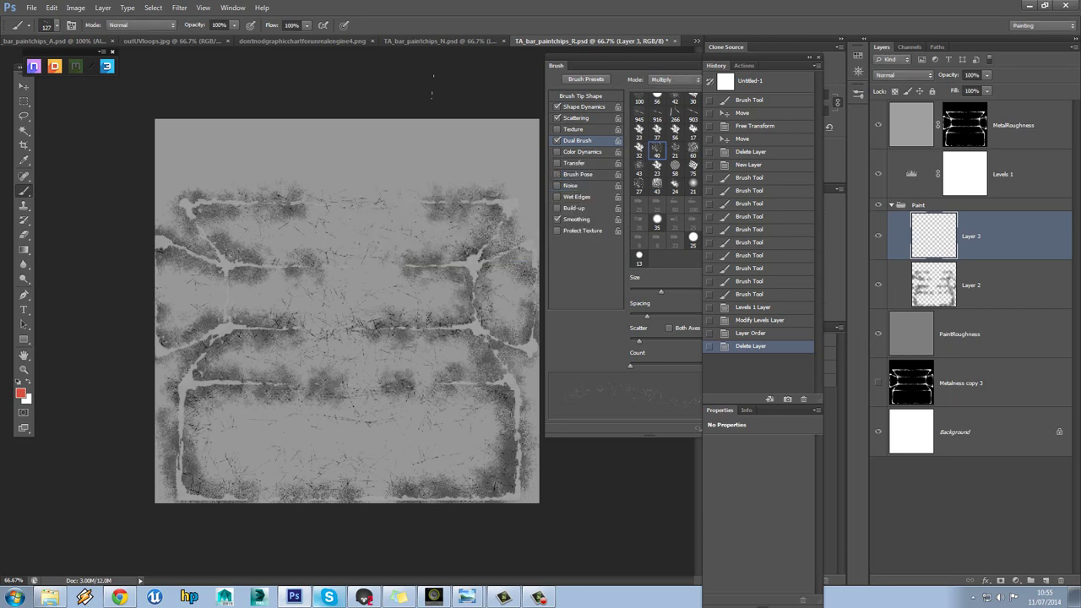
{"action": "left_click", "coordinate": [446, 40]}
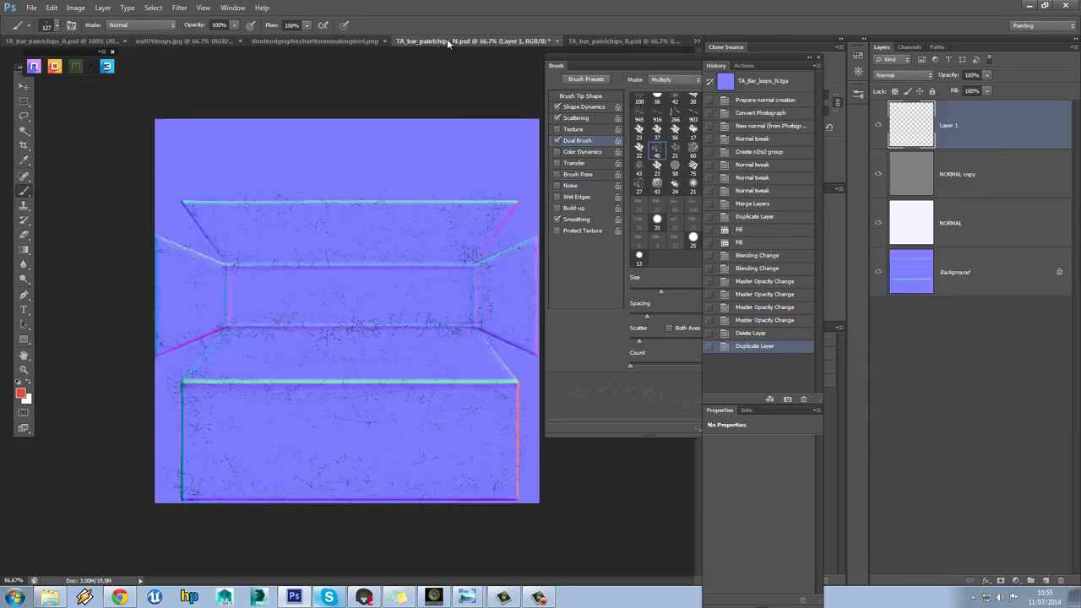
Add a new Layer 2 below Layer 1 and fill it with white
{"action": "left_click", "coordinate": [1045, 584]}
{"action": "left_click_drag", "start_coordinate": [945, 127], "coordinate": [980, 174]}
{"action": "left_click", "coordinate": [27, 383]}
{"action": "key", "text": "alt+BackSpace"}
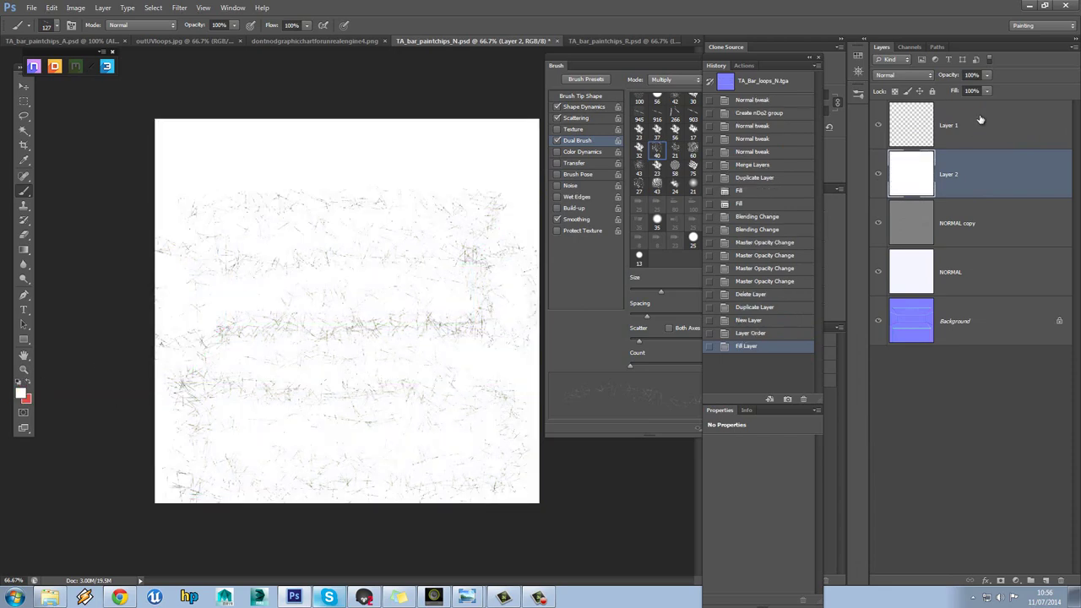
Merge Layer 1's scratches down onto the white Layer 2 and launch nDo2
{"action": "left_click", "coordinate": [967, 131]}
{"action": "key", "text": "ctrl+e"}
{"action": "left_click", "coordinate": [878, 124]}
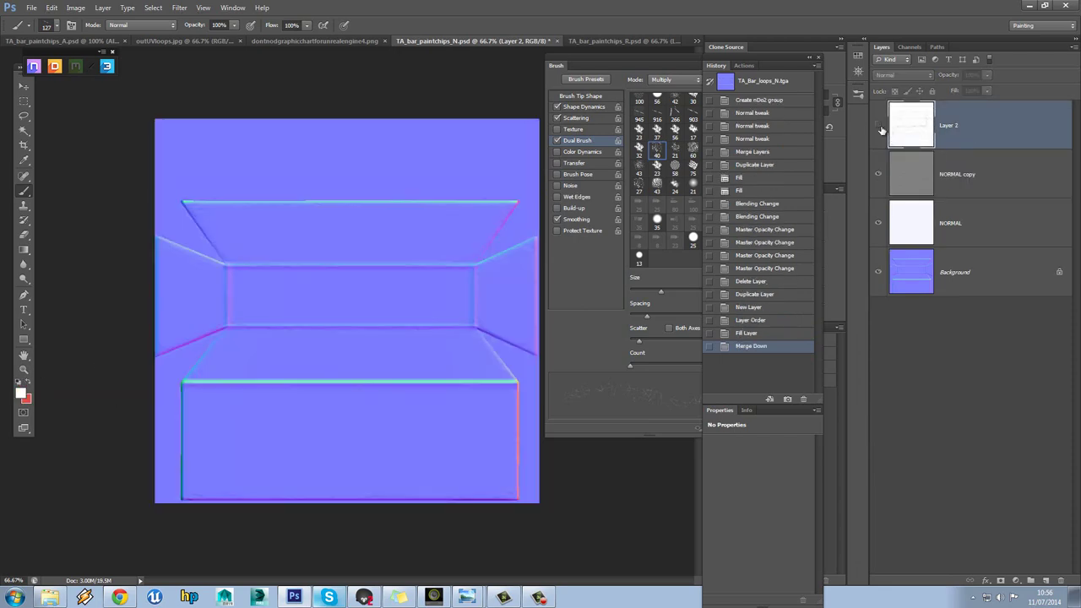
{"action": "left_click", "coordinate": [879, 125]}
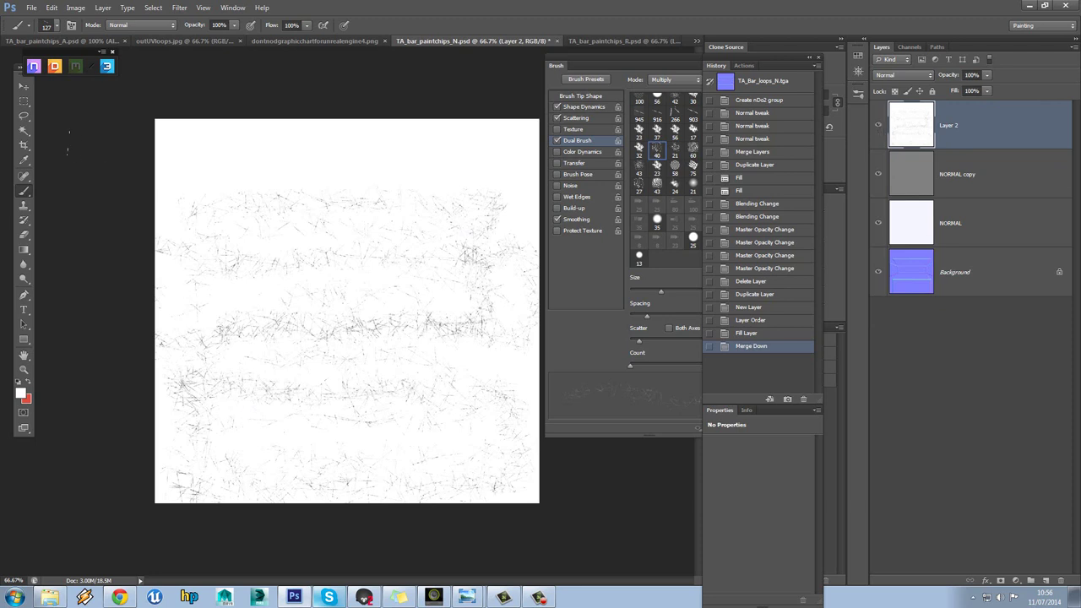
{"action": "left_click", "coordinate": [34, 66]}
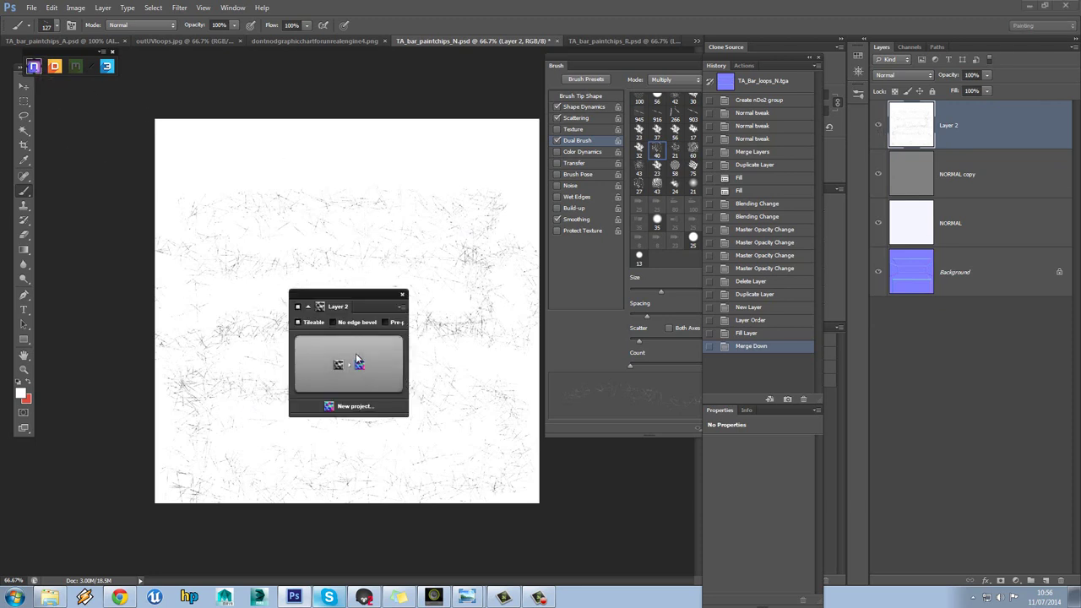
Build a normal from the active document with nDo2's Metal > Scratched Metal preset
{"action": "left_click", "coordinate": [401, 309]}
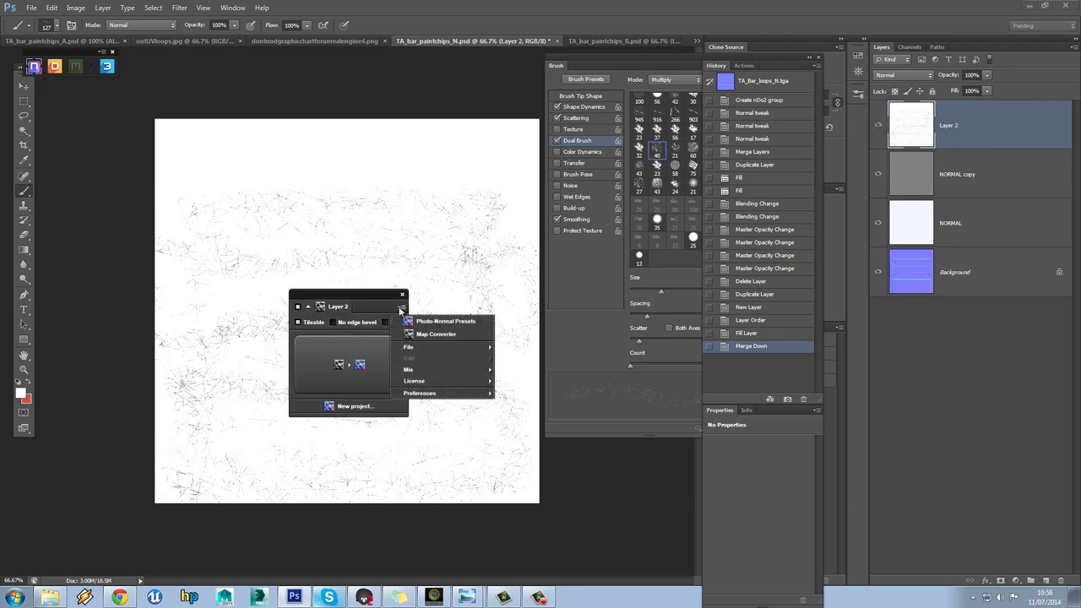
{"action": "left_click", "coordinate": [360, 379]}
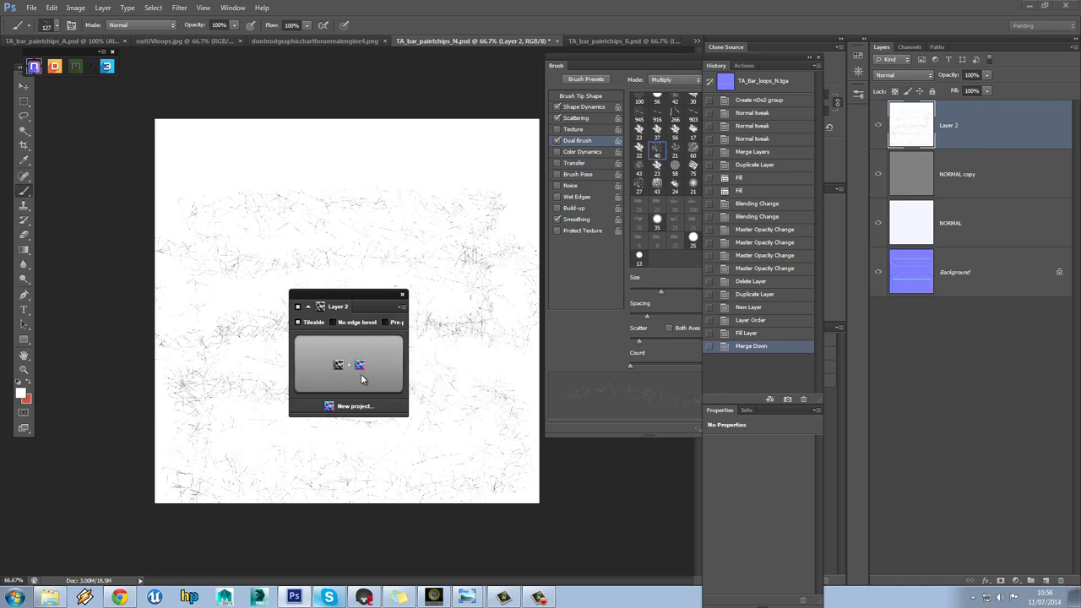
{"action": "left_click", "coordinate": [401, 307]}
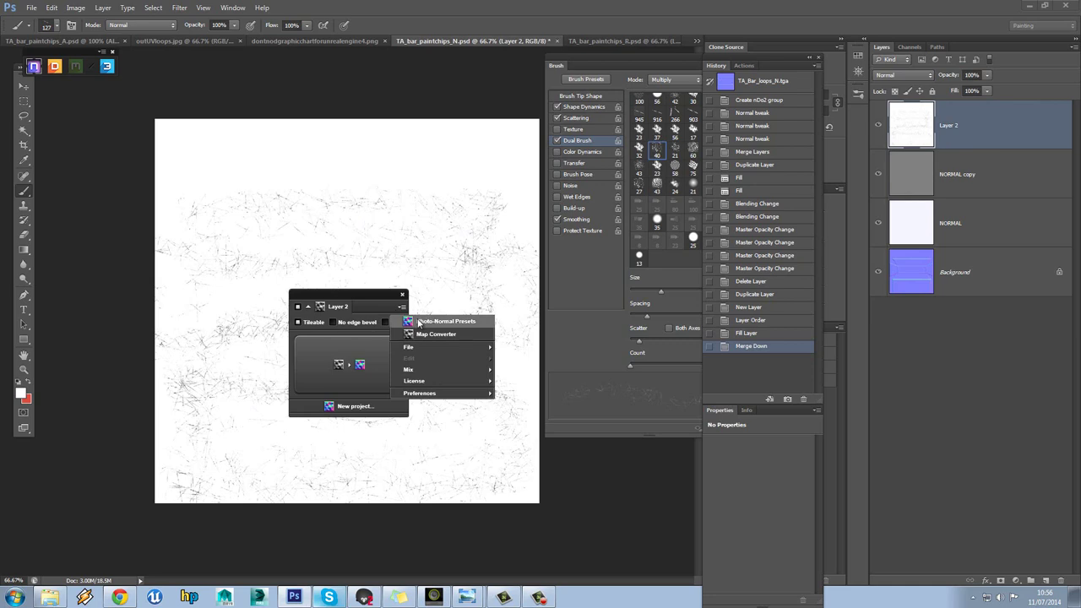
{"action": "left_click", "coordinate": [420, 322]}
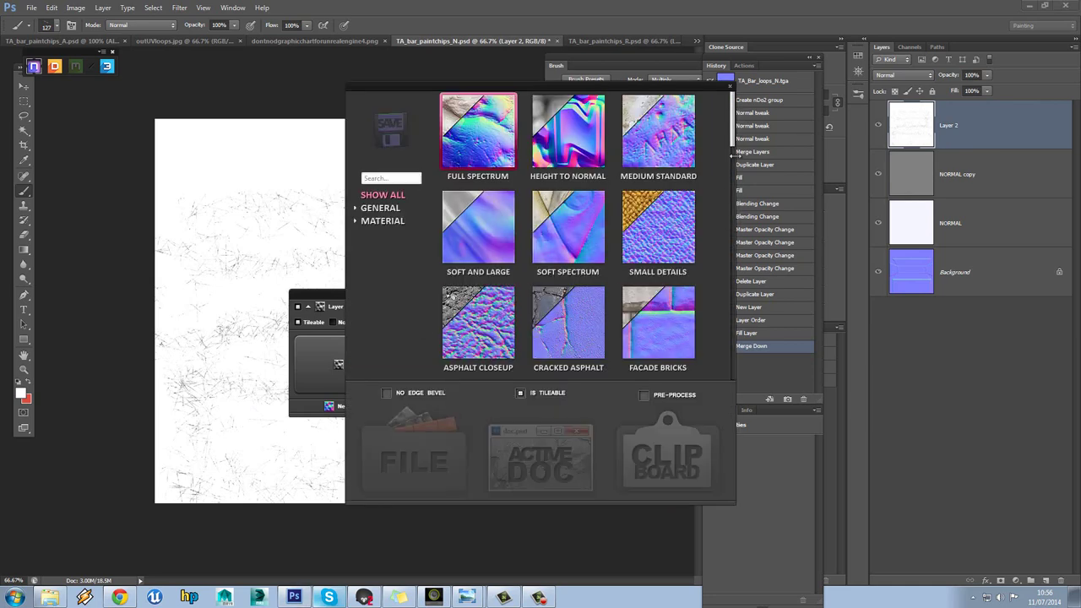
{"action": "left_click_drag", "start_coordinate": [734, 139], "coordinate": [743, 298]}
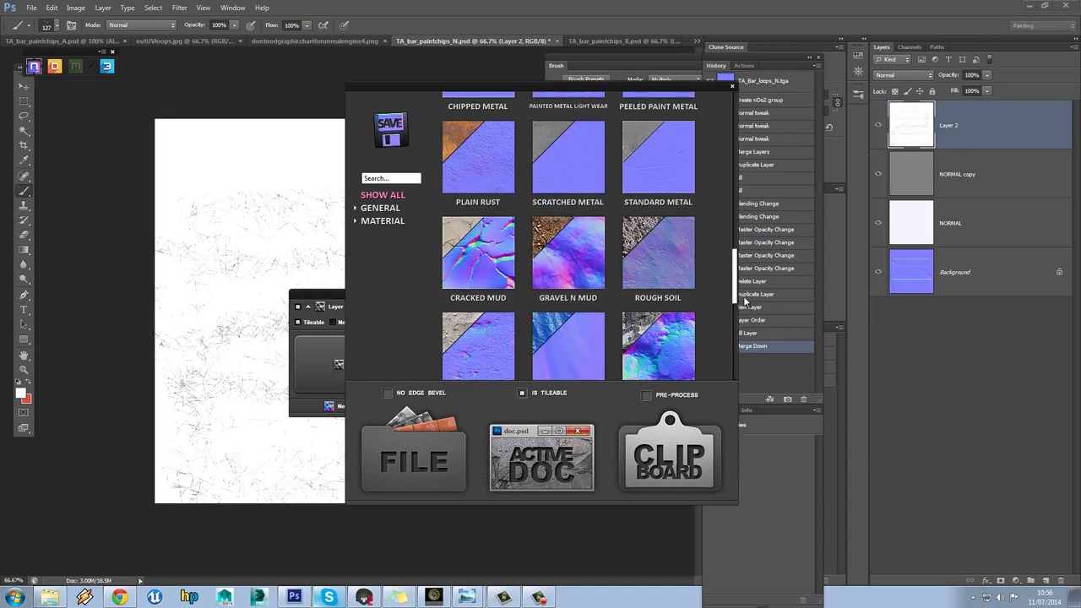
{"action": "scroll", "coordinate": [744, 300], "scroll_direction": "down", "scroll_amount": 1}
{"action": "left_click", "coordinate": [358, 222]}
{"action": "scroll", "coordinate": [397, 246], "scroll_direction": "down", "scroll_amount": 3}
{"action": "left_click", "coordinate": [385, 269]}
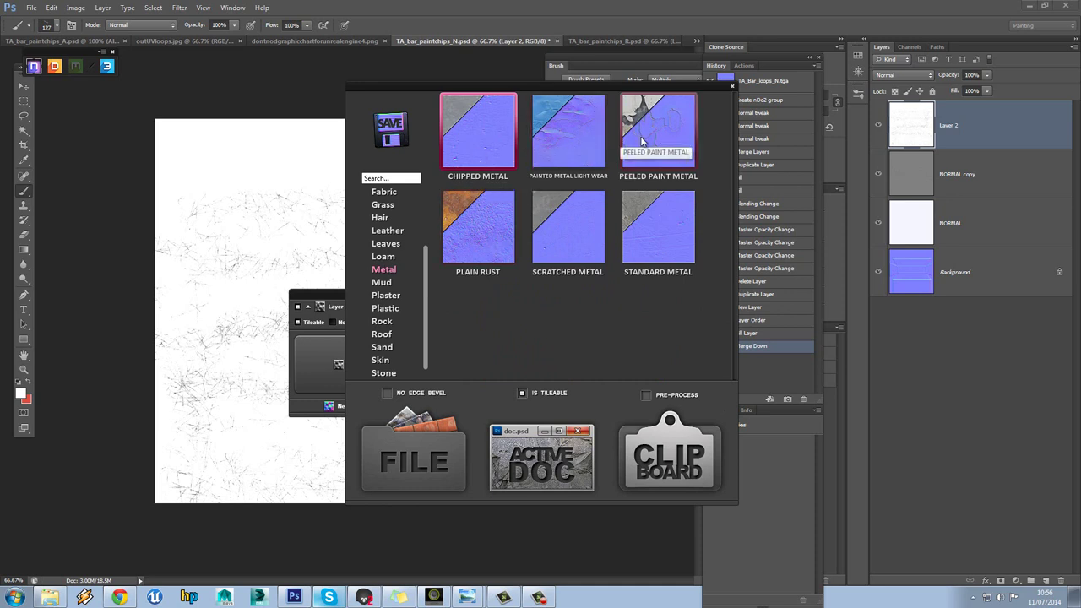
{"action": "left_click", "coordinate": [581, 228]}
{"action": "left_click", "coordinate": [570, 433]}
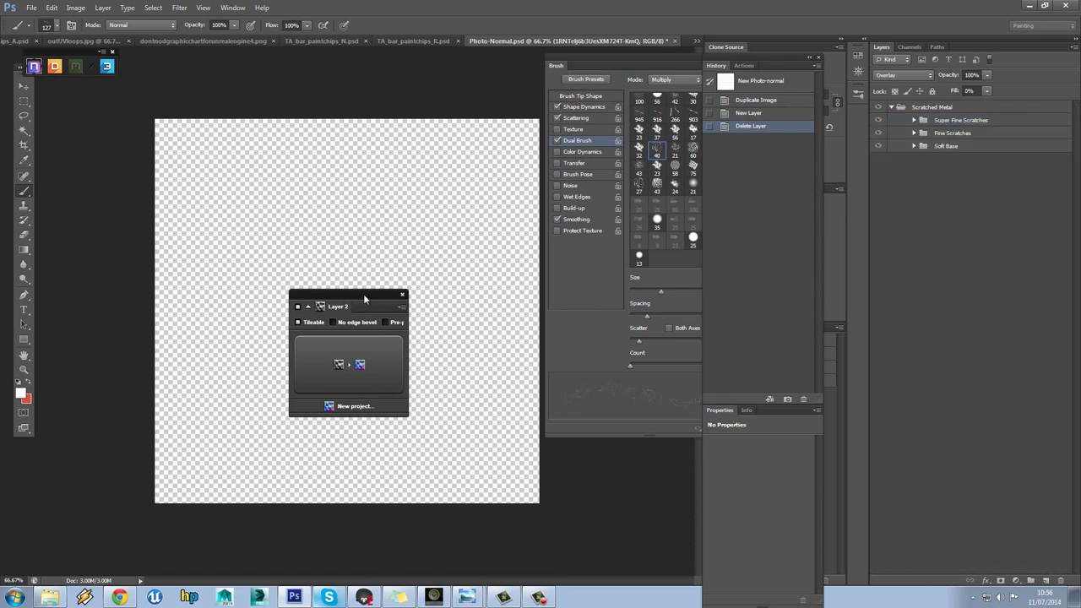
Lower Super Fine and Fine Scratches strength and make Fine Scratches slant down
{"action": "left_click_drag", "start_coordinate": [363, 297], "coordinate": [624, 303]}
{"action": "left_click_drag", "start_coordinate": [655, 338], "coordinate": [586, 342]}
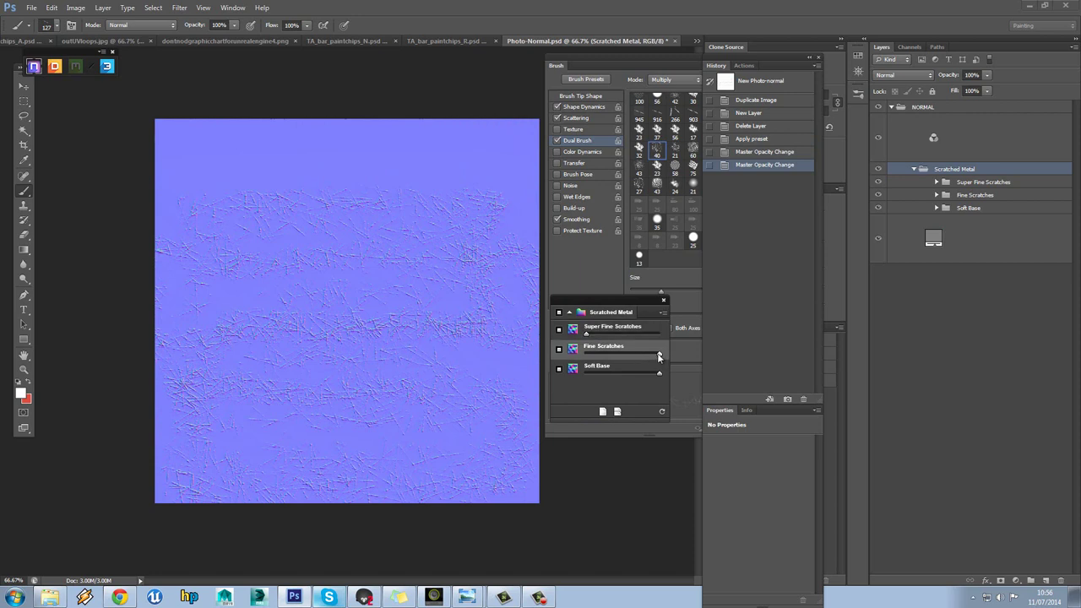
{"action": "left_click_drag", "start_coordinate": [658, 355], "coordinate": [595, 375]}
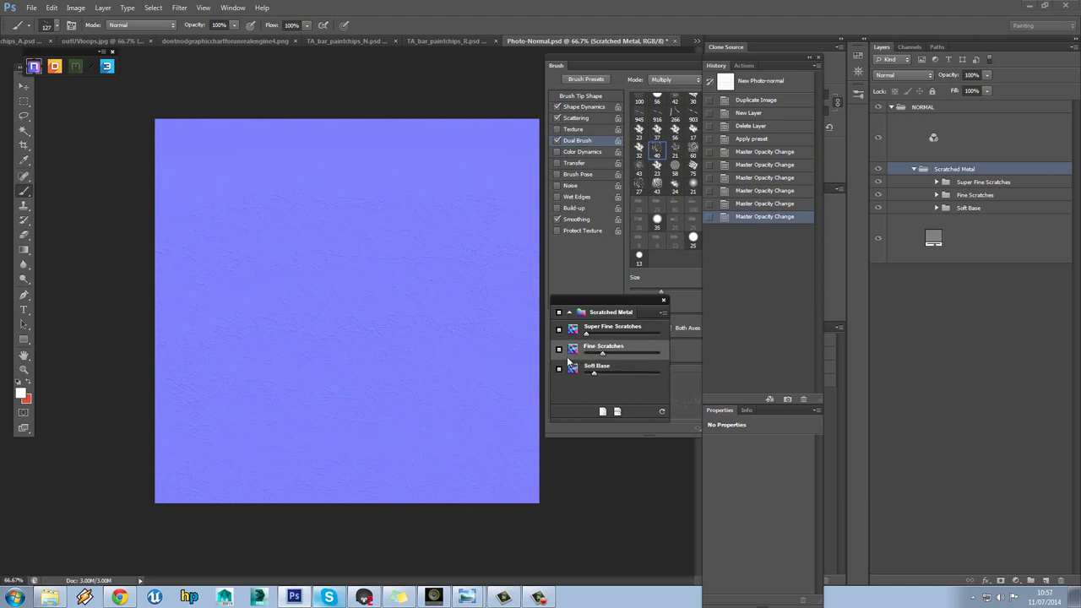
{"action": "left_click", "coordinate": [574, 348]}
{"action": "left_click", "coordinate": [607, 339]}
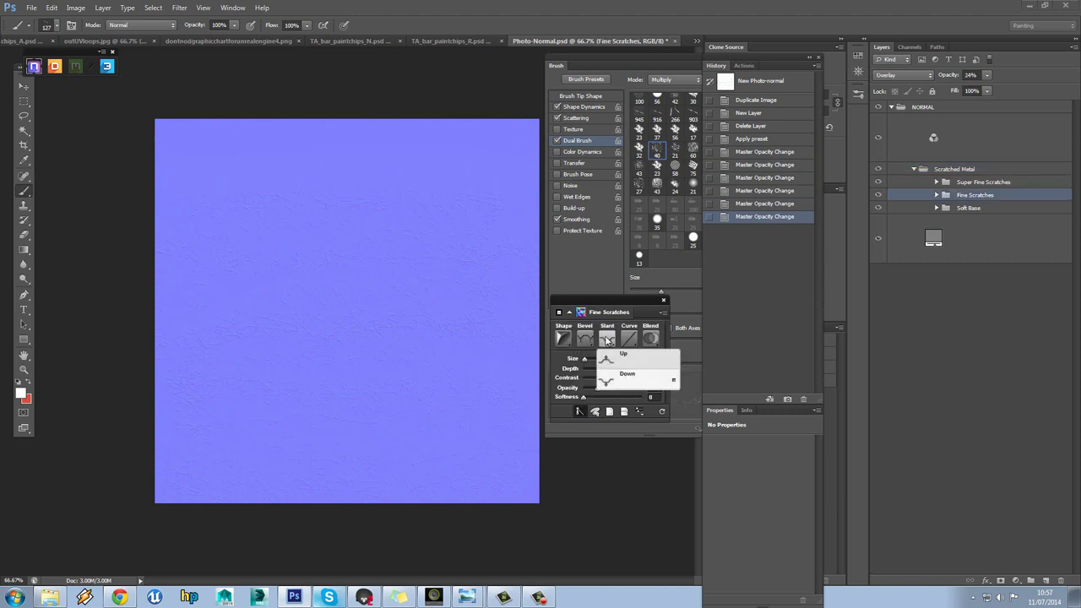
{"action": "left_click", "coordinate": [626, 375]}
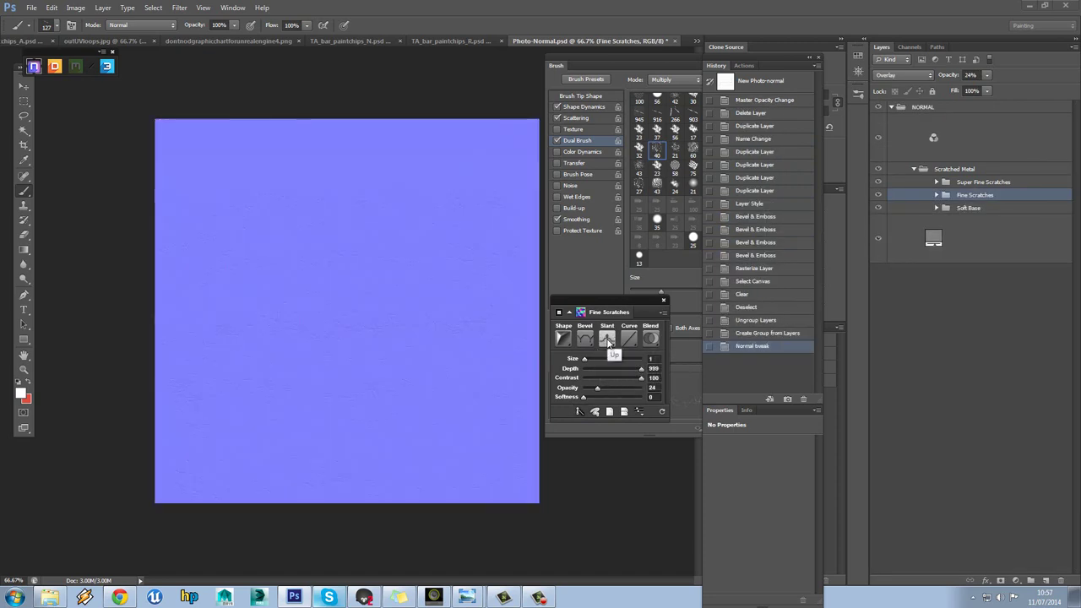
Set Super Fine Scratches and Soft Base to slant down, dismissing the error message
{"action": "left_click", "coordinate": [569, 312]}
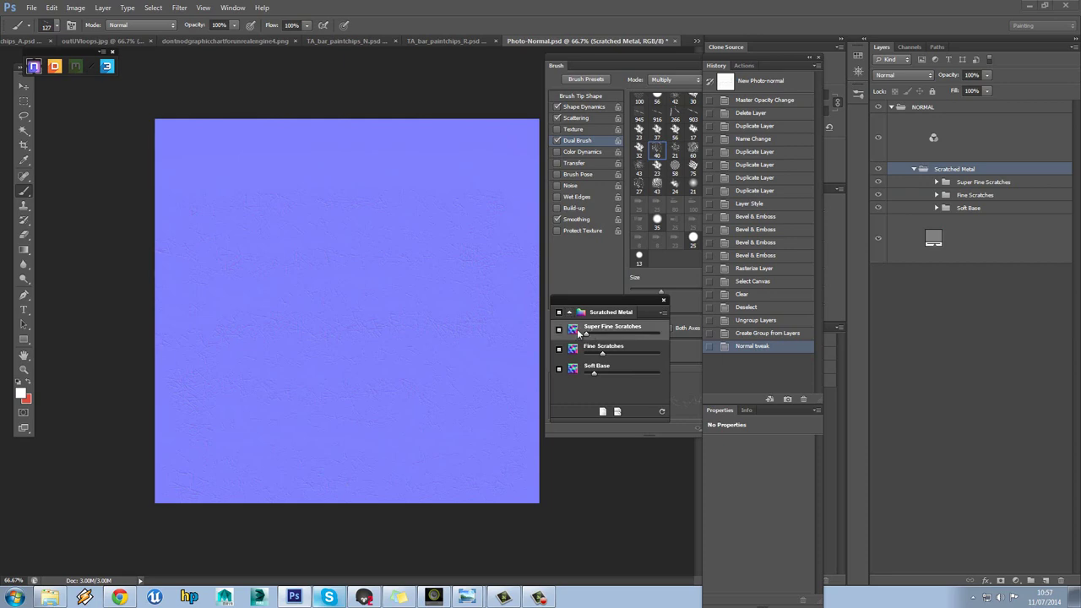
{"action": "left_click", "coordinate": [579, 327]}
{"action": "left_click", "coordinate": [607, 338]}
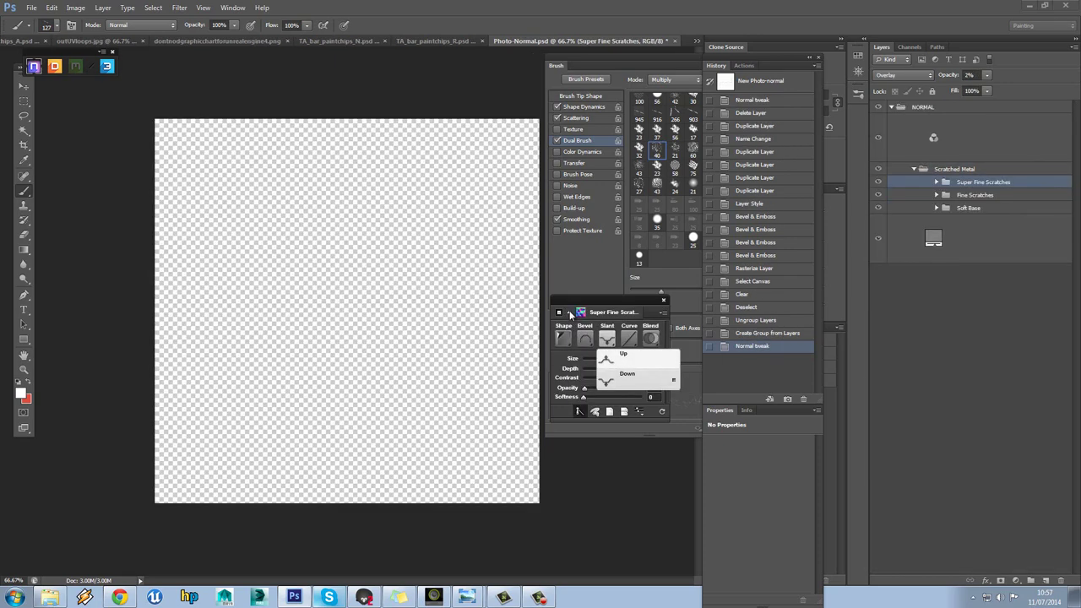
{"action": "left_click", "coordinate": [569, 313]}
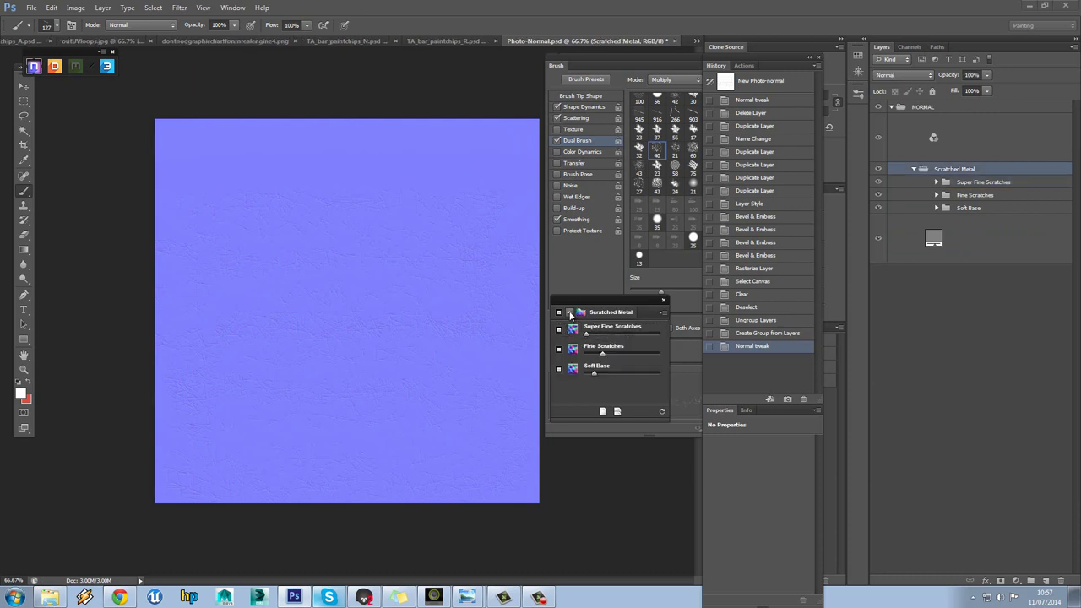
{"action": "left_click", "coordinate": [572, 370]}
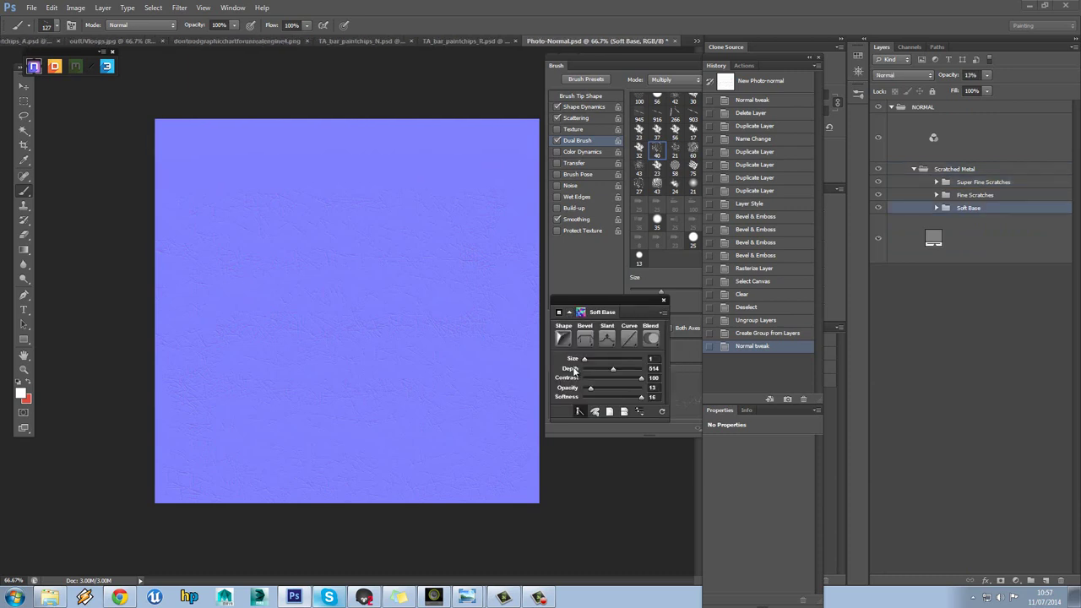
{"action": "left_click", "coordinate": [606, 339]}
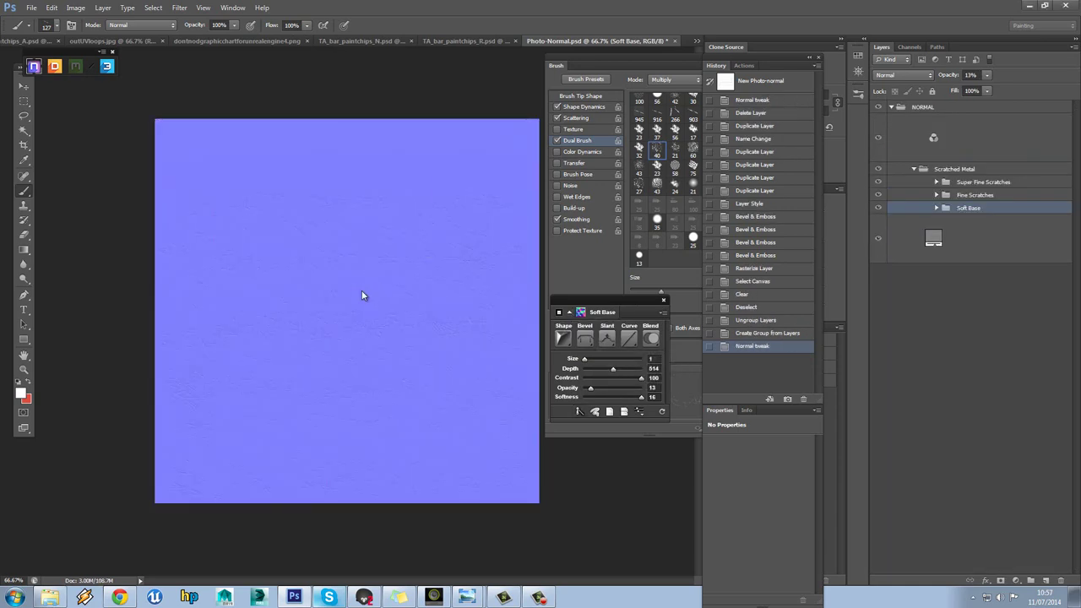
{"action": "left_click", "coordinate": [360, 290]}
{"action": "left_click", "coordinate": [542, 236]}
{"action": "left_click", "coordinate": [23, 369]}
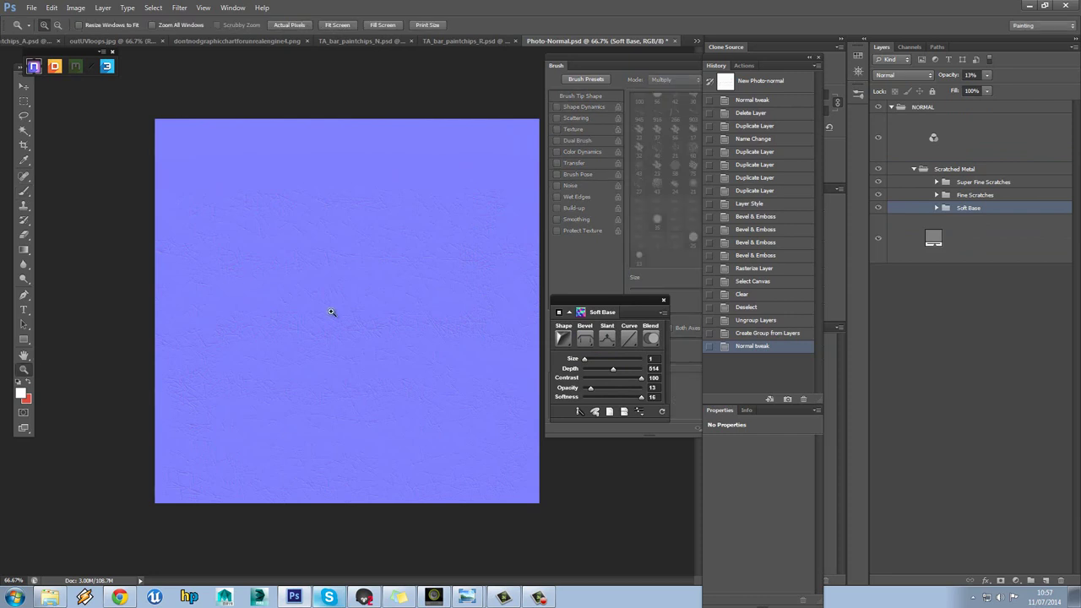
At 200% zoom, shrink Super Fine Scratches size from 64 to 21 and hide it
{"action": "left_click", "coordinate": [352, 330]}
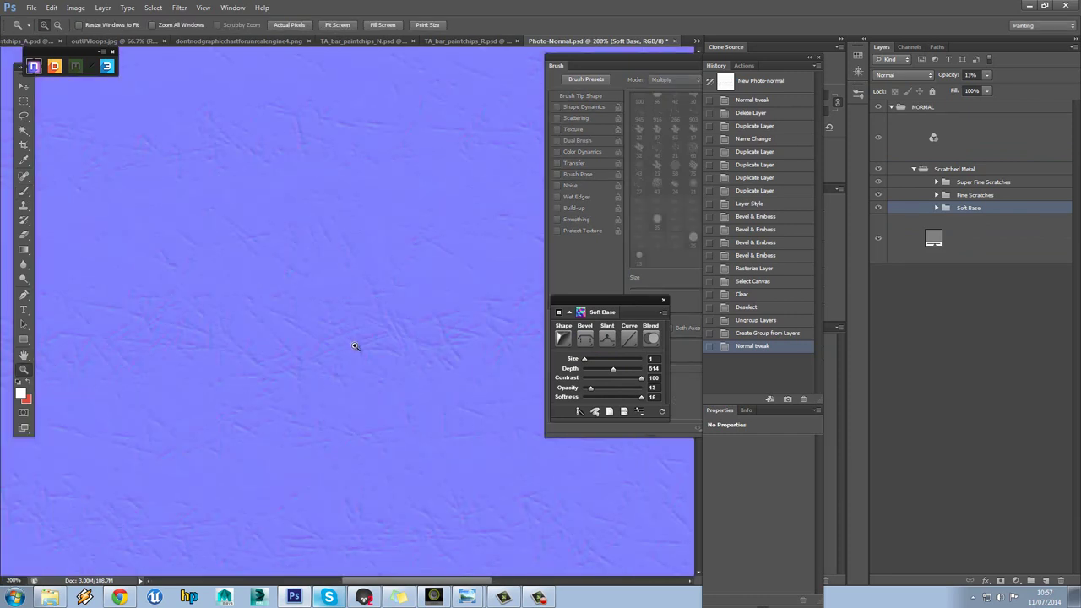
{"action": "left_click", "coordinate": [569, 313]}
{"action": "left_click", "coordinate": [575, 332]}
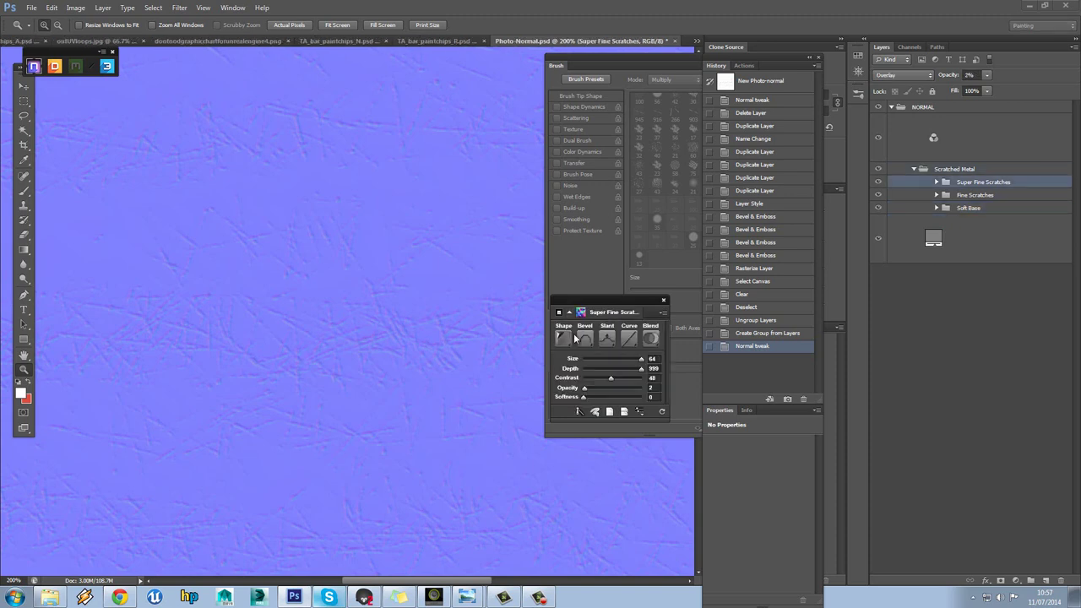
{"action": "left_click_drag", "start_coordinate": [640, 361], "coordinate": [579, 360]}
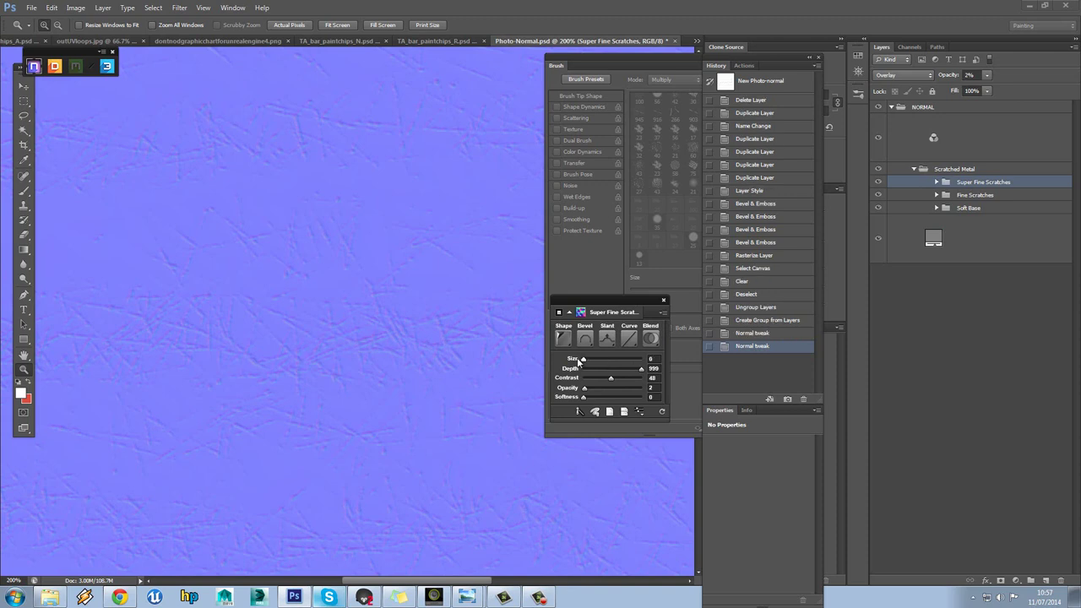
{"action": "left_click", "coordinate": [569, 314]}
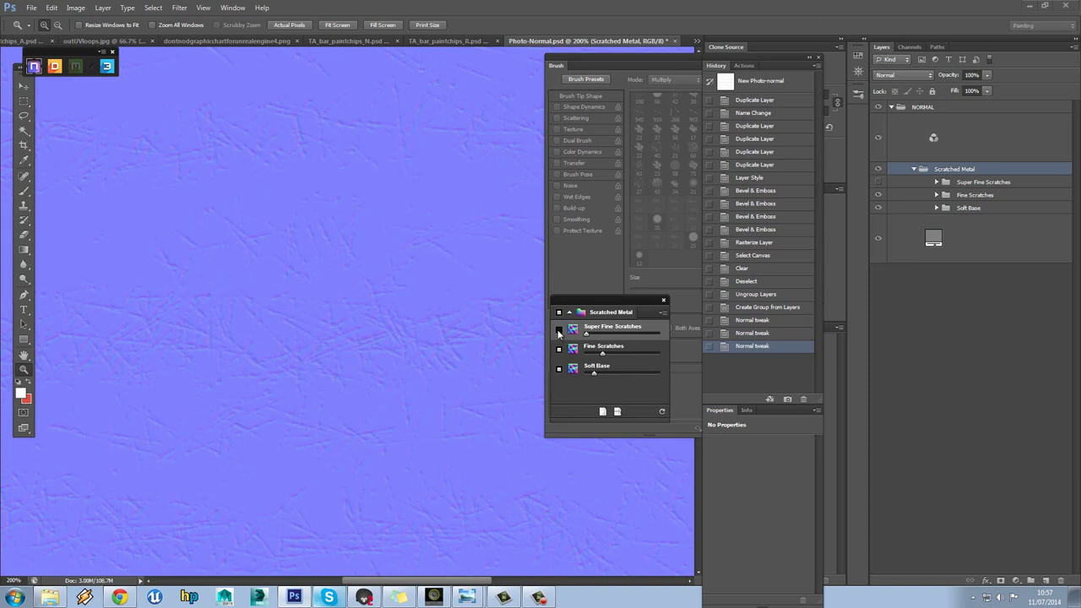
{"action": "left_click", "coordinate": [559, 348]}
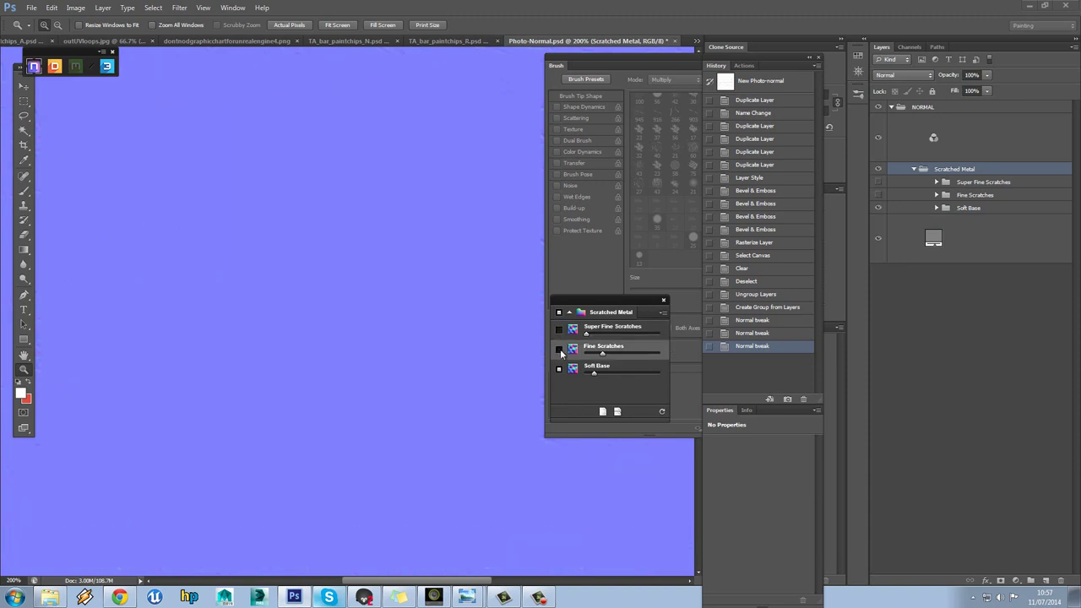
Lower Fine Scratches depth from 999 to 301 and fit the image on screen
{"action": "double_click", "coordinate": [572, 349]}
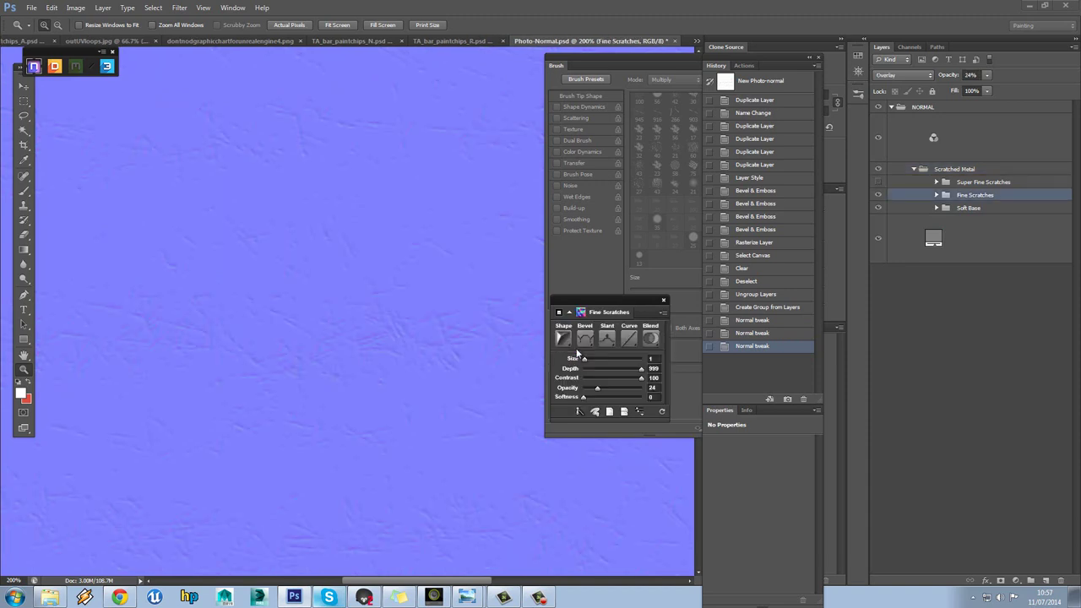
{"action": "left_click_drag", "start_coordinate": [640, 371], "coordinate": [600, 371]}
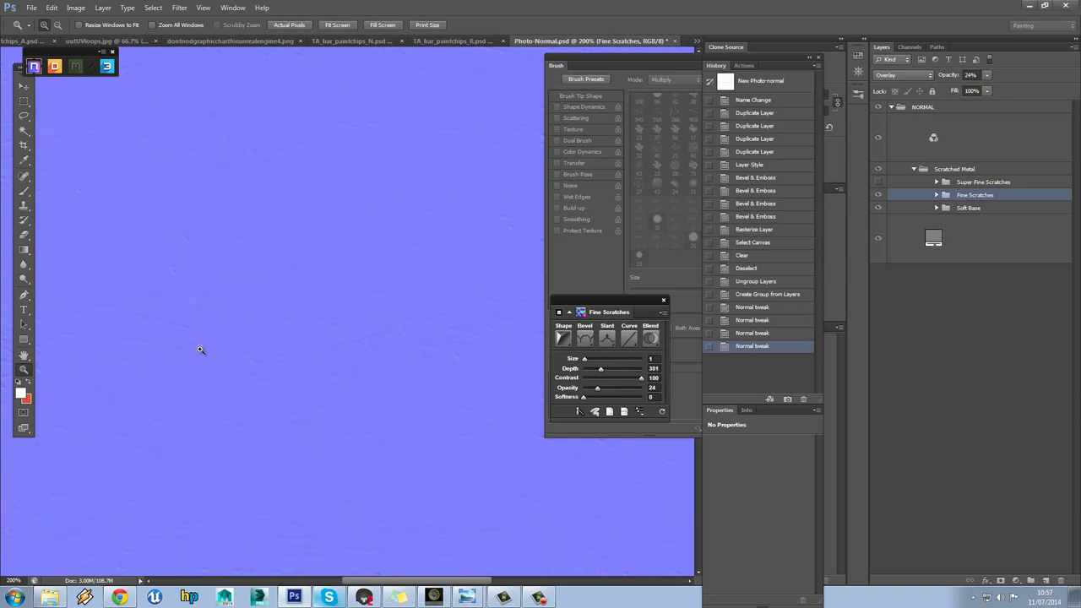
{"action": "right_click", "coordinate": [277, 304]}
{"action": "left_click", "coordinate": [293, 315]}
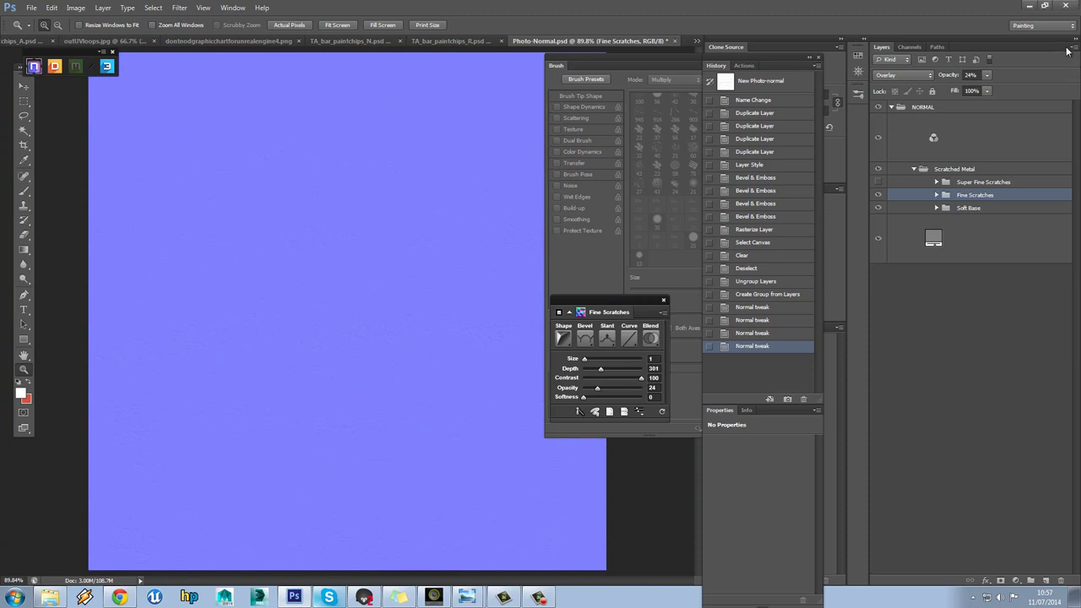
{"action": "left_click", "coordinate": [998, 107]}
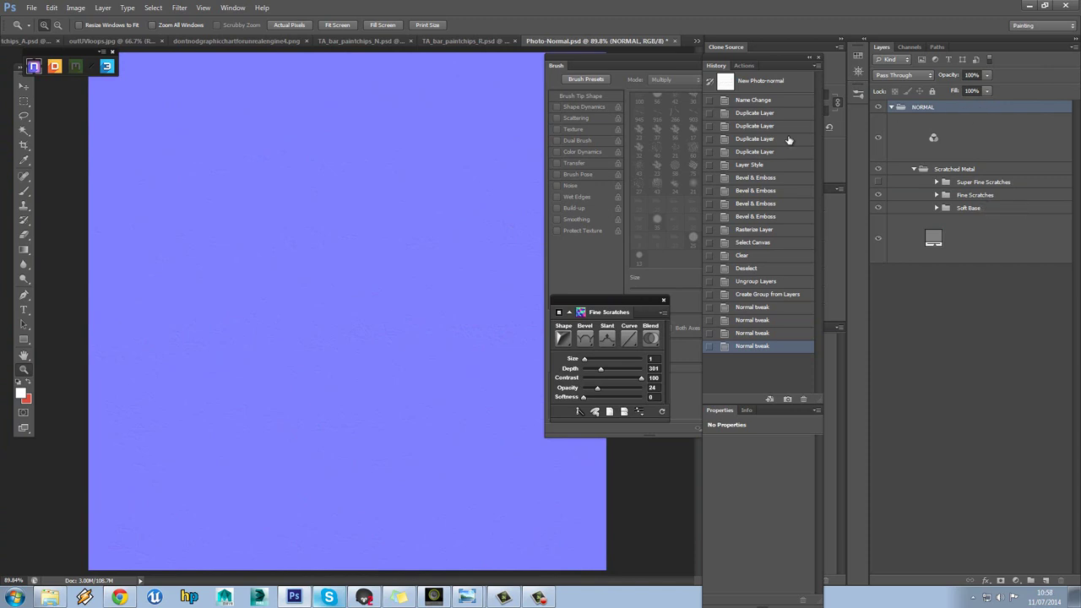
Save the nDo2 layer setup and flatten the Photo-Normal image
{"action": "left_click", "coordinate": [663, 314]}
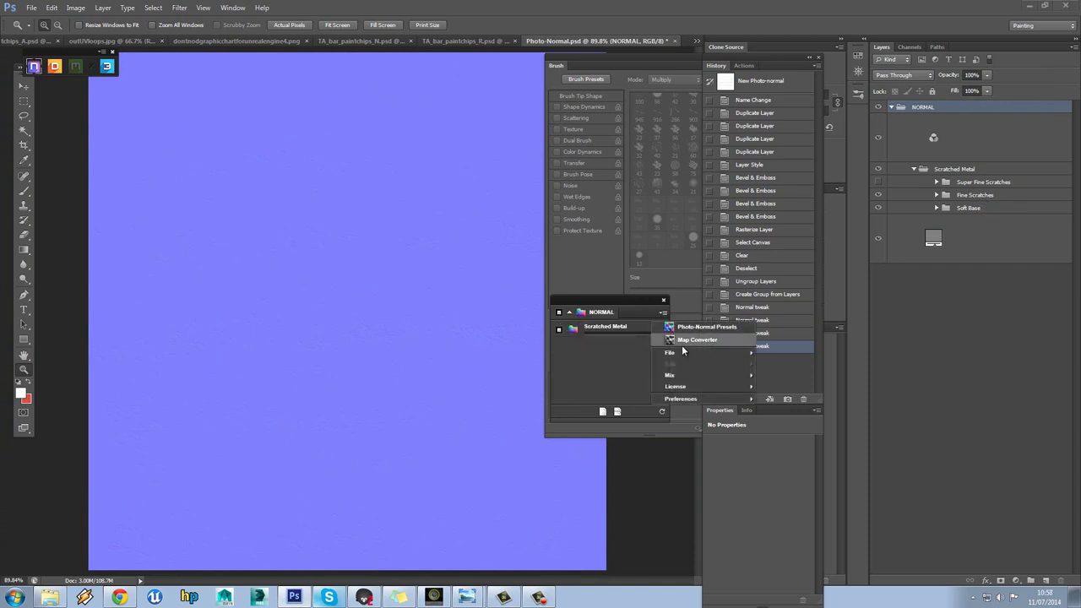
{"action": "mouse_move", "coordinate": [737, 352]}
{"action": "left_click", "coordinate": [782, 368]}
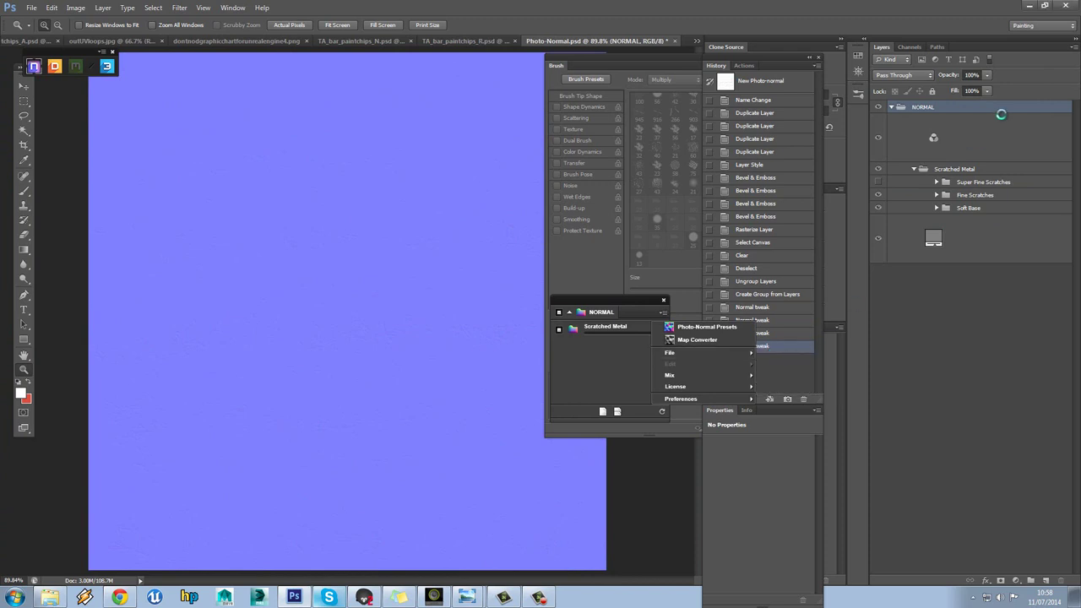
{"action": "left_click", "coordinate": [1073, 49]}
{"action": "left_click", "coordinate": [994, 261]}
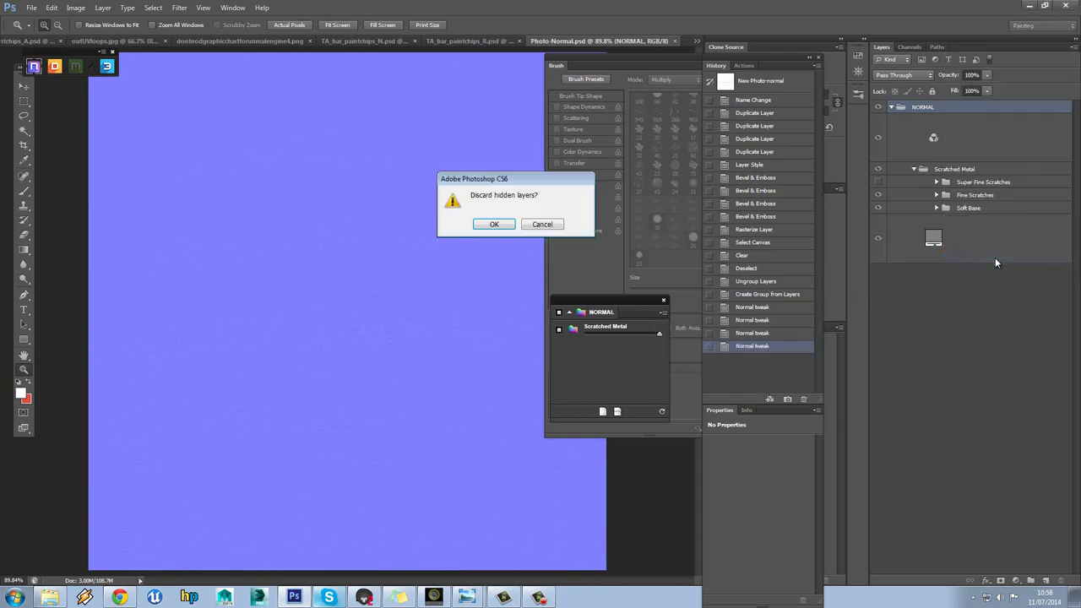
{"action": "left_click", "coordinate": [494, 225]}
Paste the scratch normal into TA_bar_paintchips_N.psd as Layer 3, duplicate it, and delete Layer 2
{"action": "key", "text": "ctrl+a"}
{"action": "left_click", "coordinate": [378, 41]}
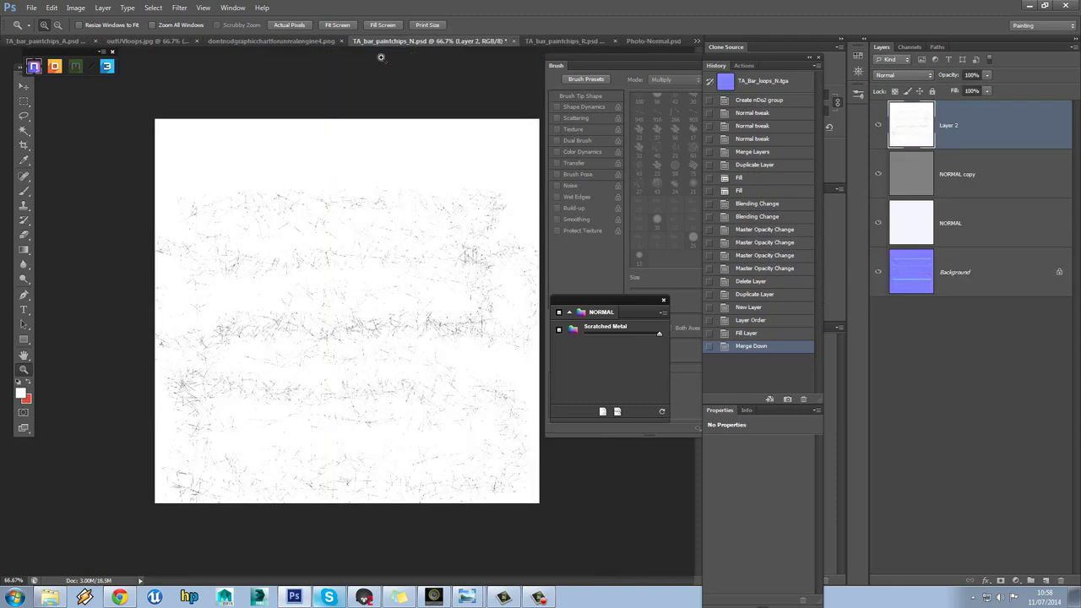
{"action": "left_click", "coordinate": [878, 127]}
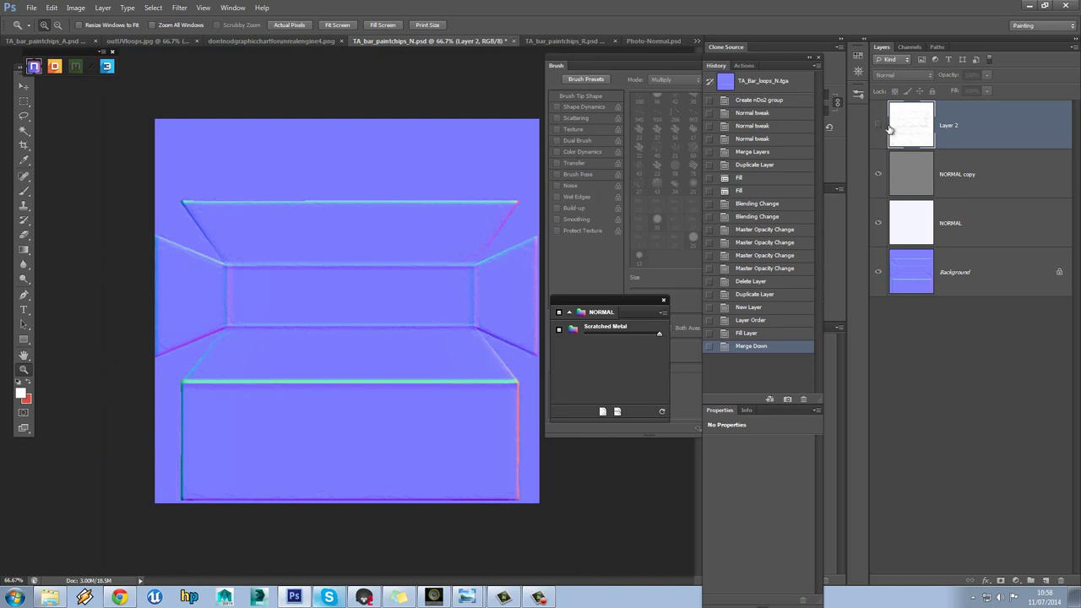
{"action": "key", "text": "ctrl+v"}
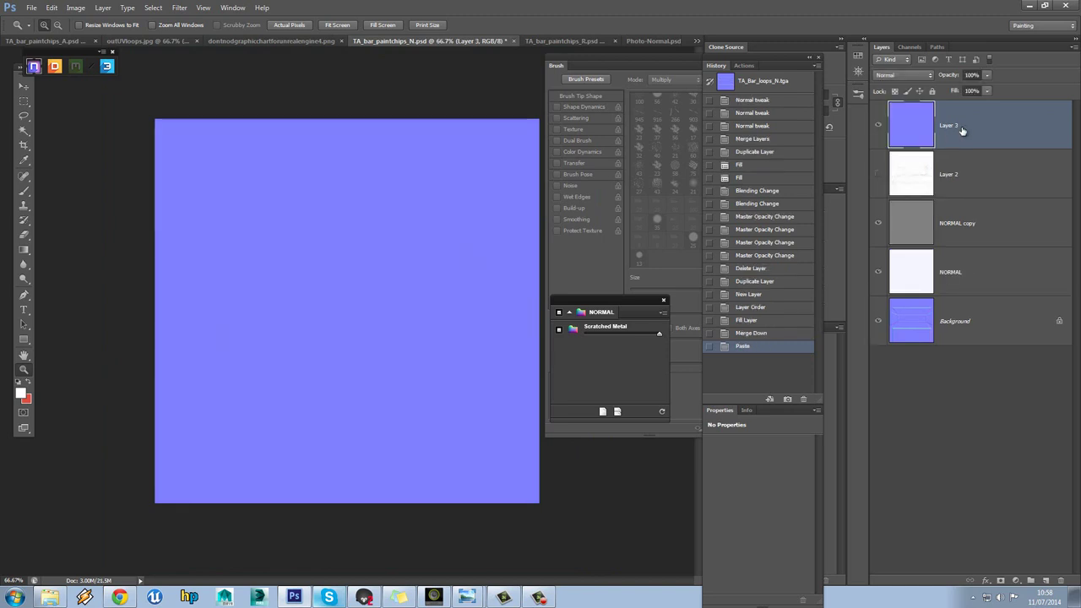
{"action": "right_click", "coordinate": [950, 132]}
{"action": "left_click", "coordinate": [981, 164]}
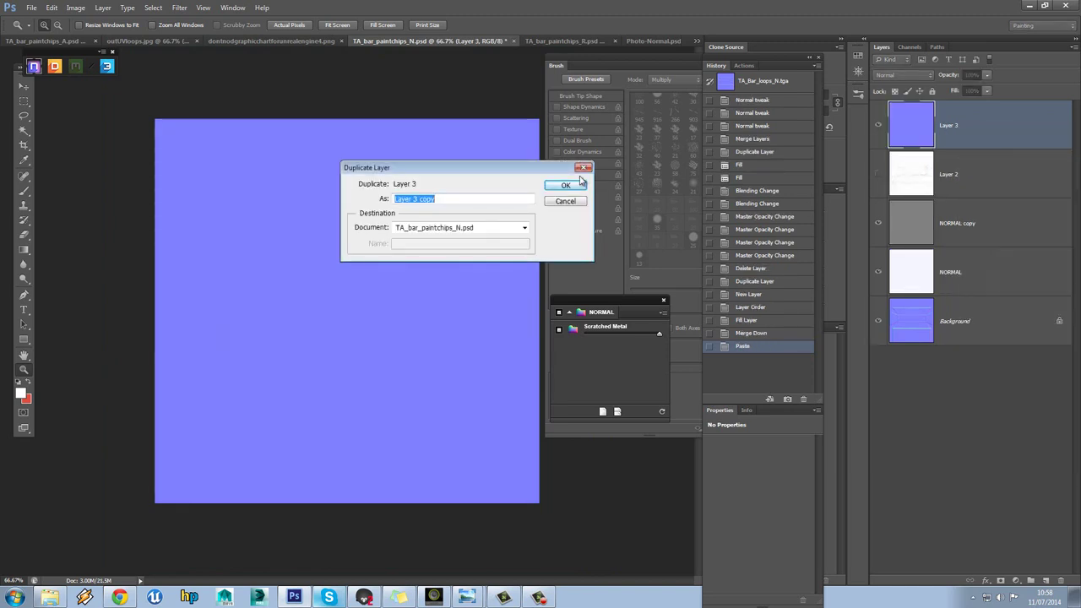
{"action": "left_click", "coordinate": [566, 185]}
{"action": "left_click", "coordinate": [950, 222]}
{"action": "left_click_drag", "start_coordinate": [951, 224], "coordinate": [1045, 580]}
Fill Layer 3 copy's red and green channels with white
{"action": "left_click", "coordinate": [959, 146]}
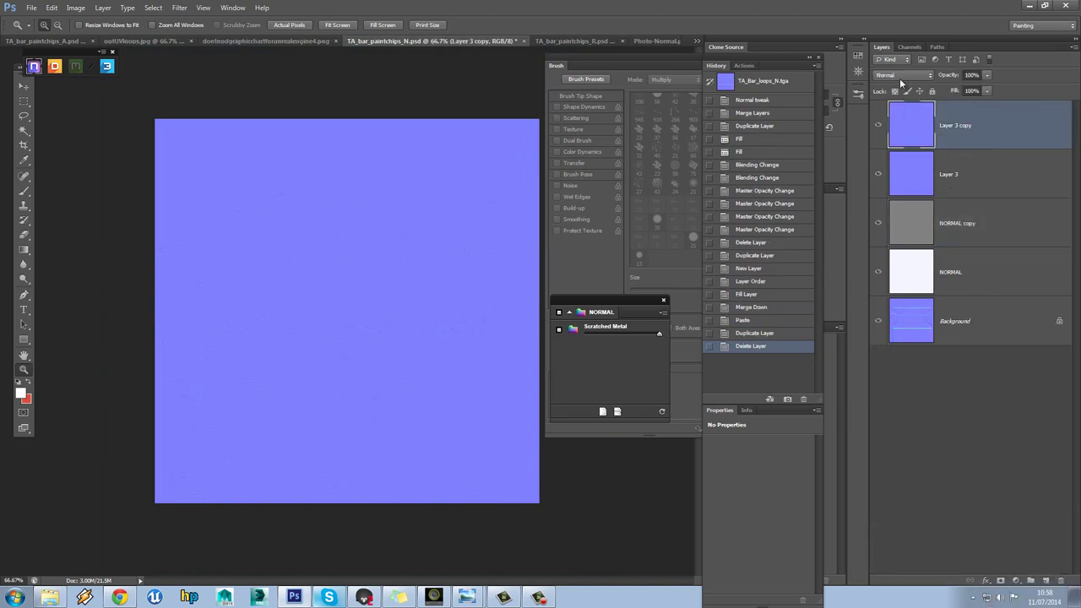
{"action": "left_click", "coordinate": [909, 47]}
{"action": "left_click", "coordinate": [932, 86]}
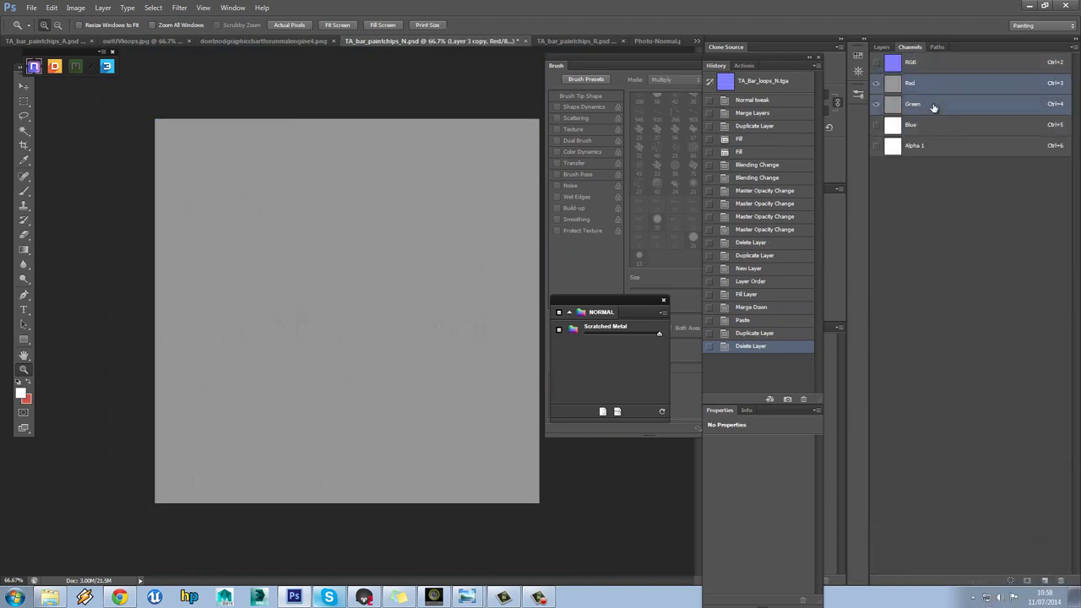
{"action": "key", "text": "alt+BackSpace"}
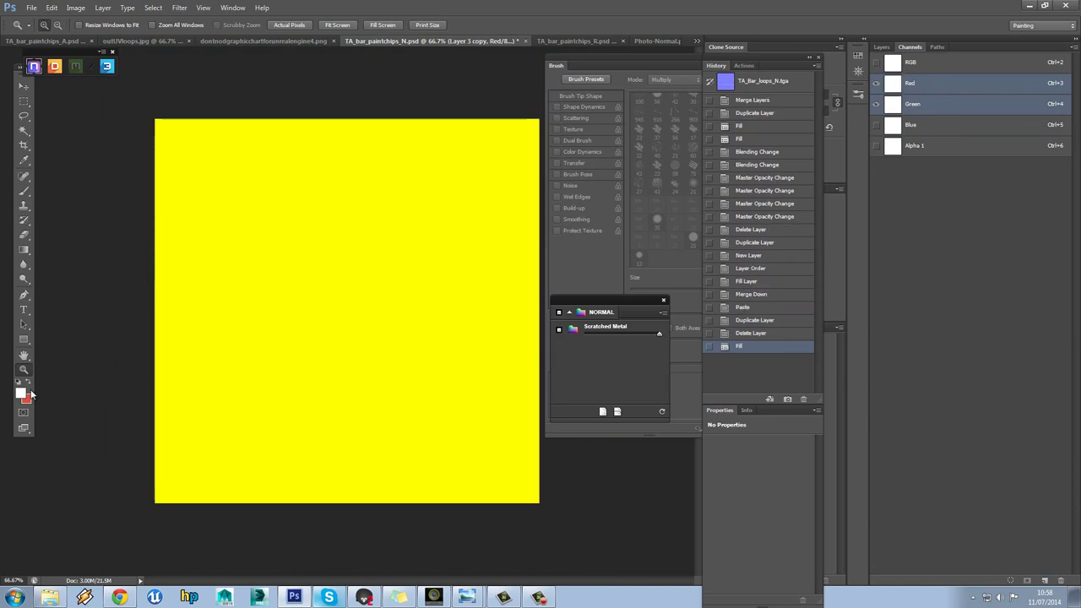
{"action": "left_click", "coordinate": [909, 63]}
{"action": "left_click", "coordinate": [880, 47]}
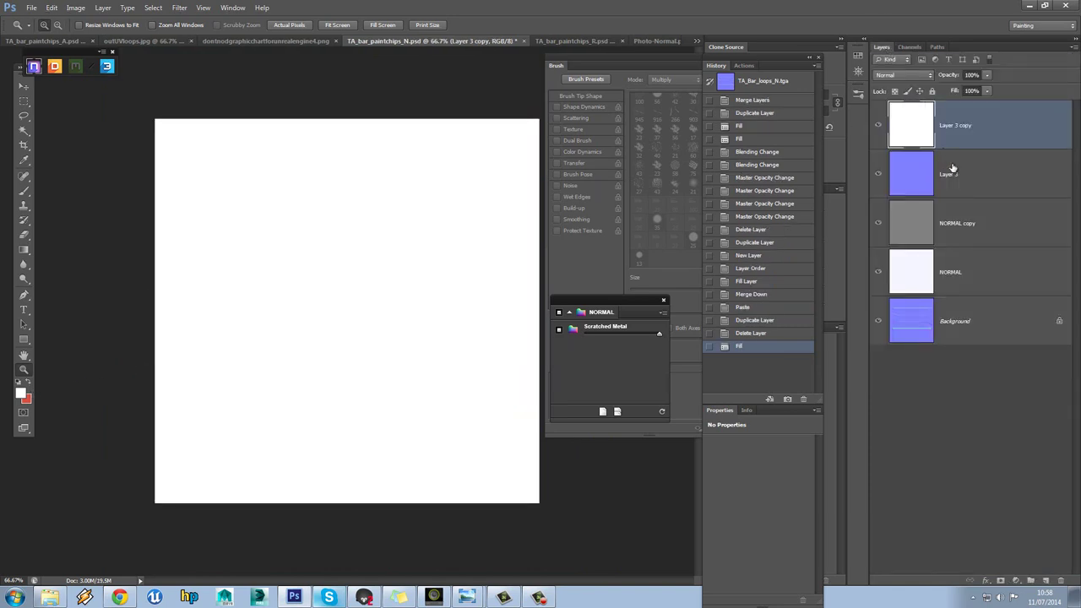
{"action": "left_click", "coordinate": [878, 124]}
Fill Layer 3's Blue channel with mid-grey #808080
{"action": "left_click", "coordinate": [909, 46]}
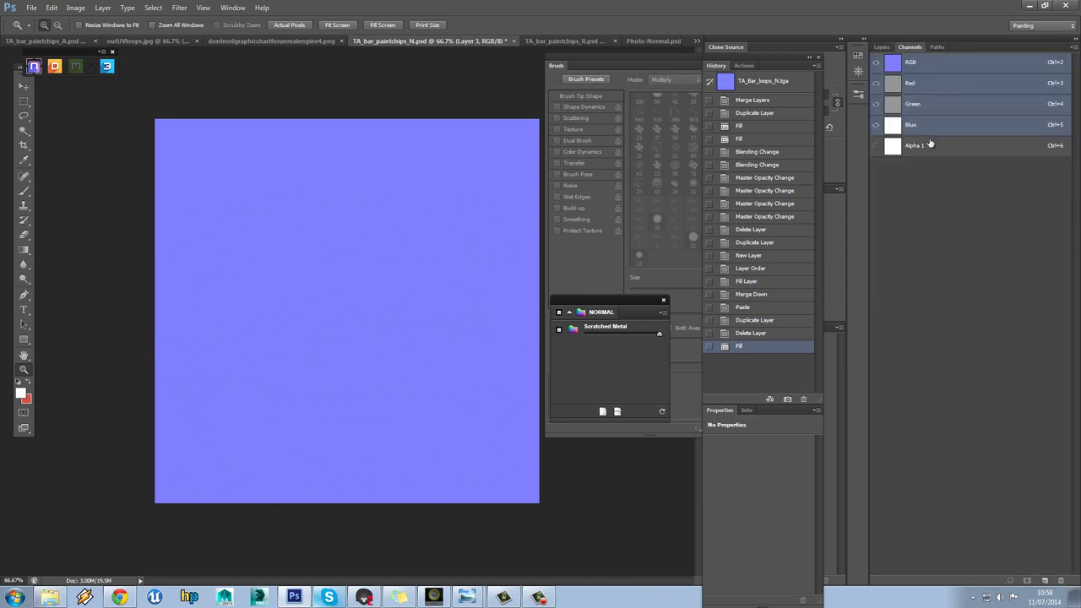
{"action": "left_click", "coordinate": [910, 124]}
{"action": "left_click", "coordinate": [23, 390]}
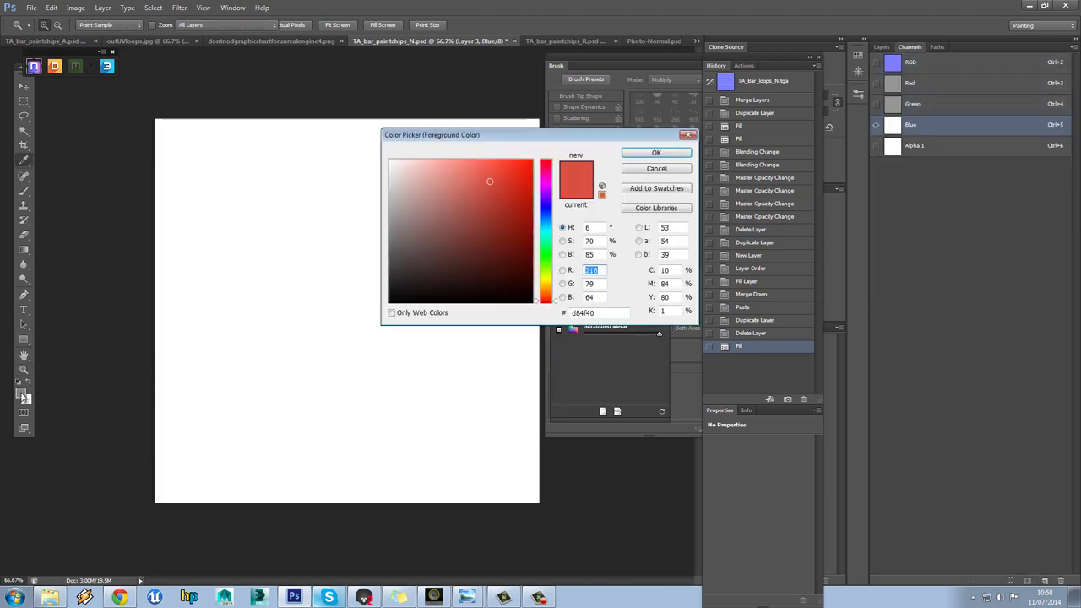
{"action": "type", "text": "122"}
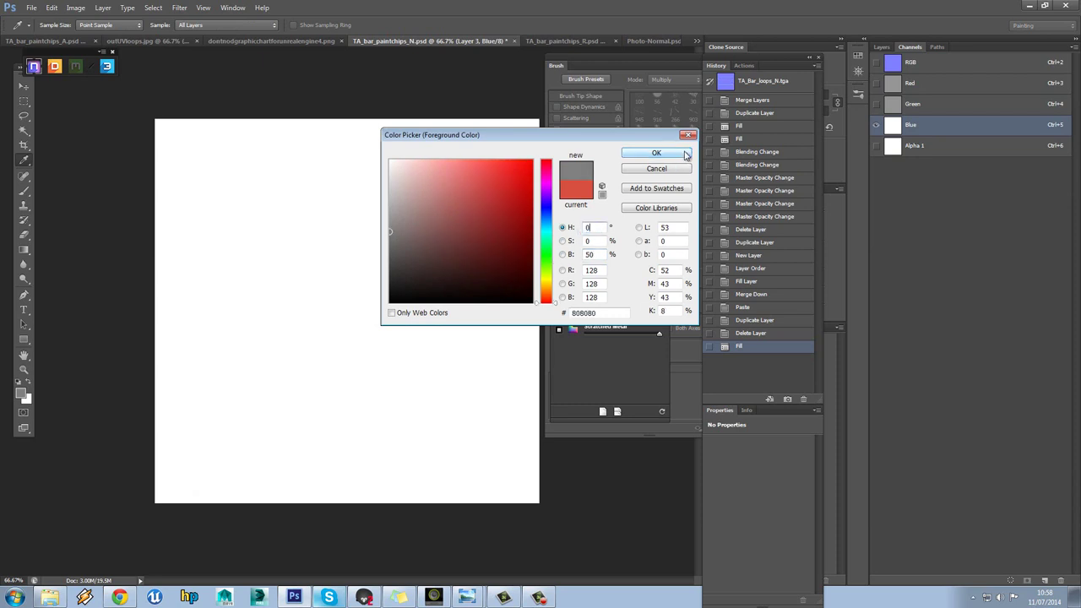
{"action": "left_click", "coordinate": [684, 153]}
{"action": "key", "text": "alt+BackSpace"}
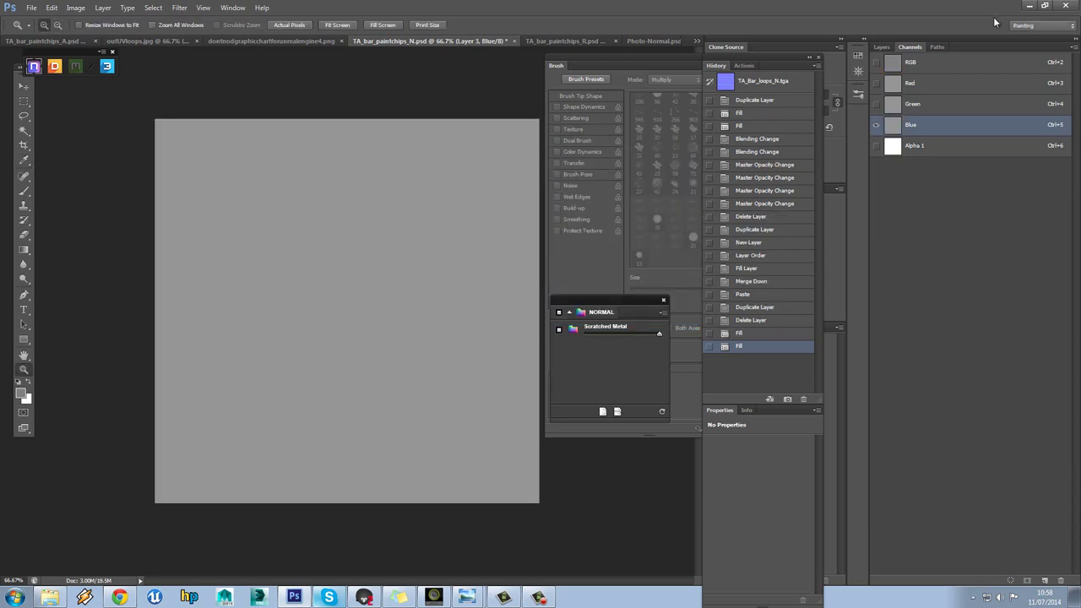
{"action": "left_click", "coordinate": [871, 59]}
{"action": "left_click", "coordinate": [880, 47]}
Set Layer 3 copy to Multiply and Layer 3 to Overlay, then save the normal map
{"action": "left_click", "coordinate": [898, 103]}
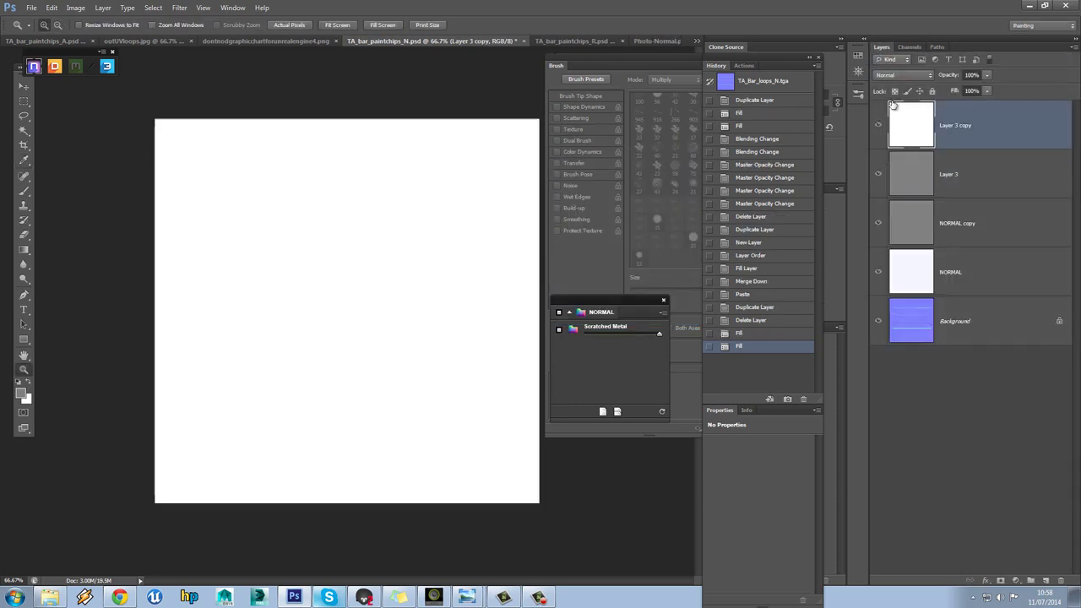
{"action": "left_click", "coordinate": [911, 77]}
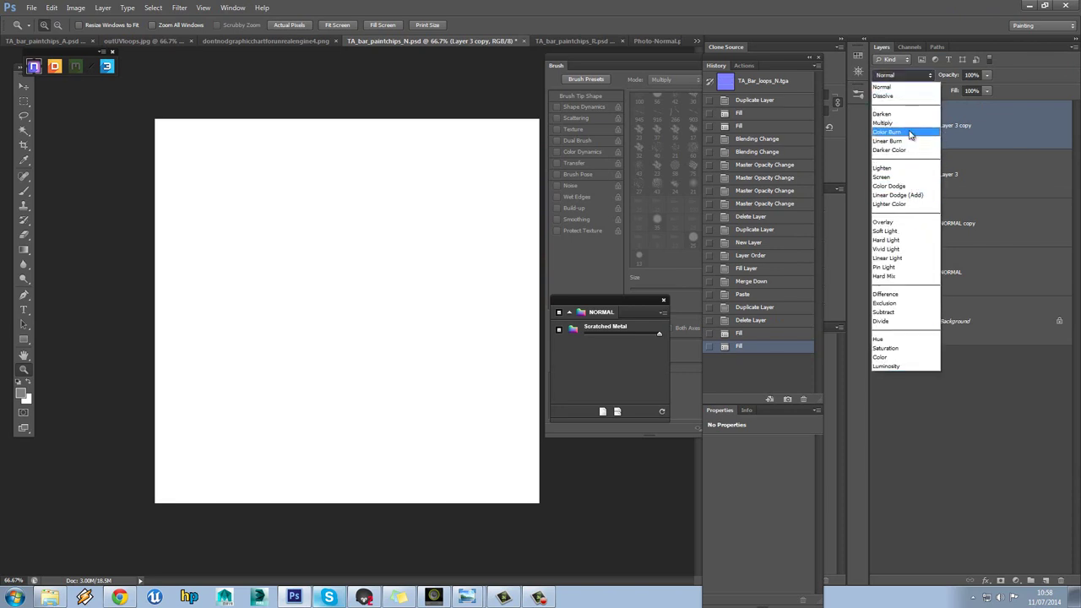
{"action": "left_click", "coordinate": [910, 129]}
{"action": "left_click", "coordinate": [912, 174]}
{"action": "left_click", "coordinate": [910, 76]}
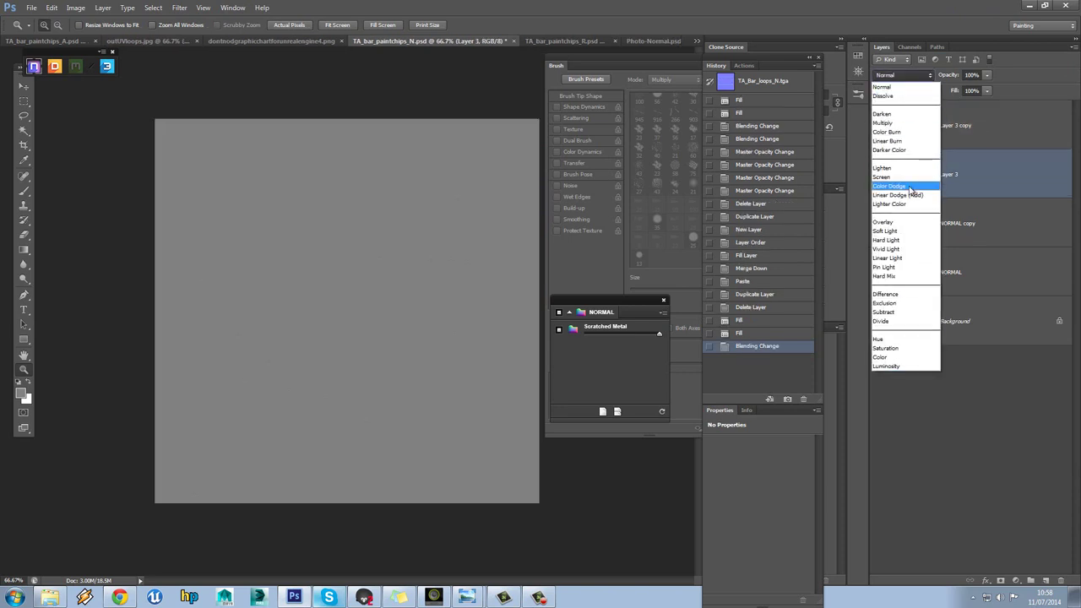
{"action": "left_click", "coordinate": [906, 221]}
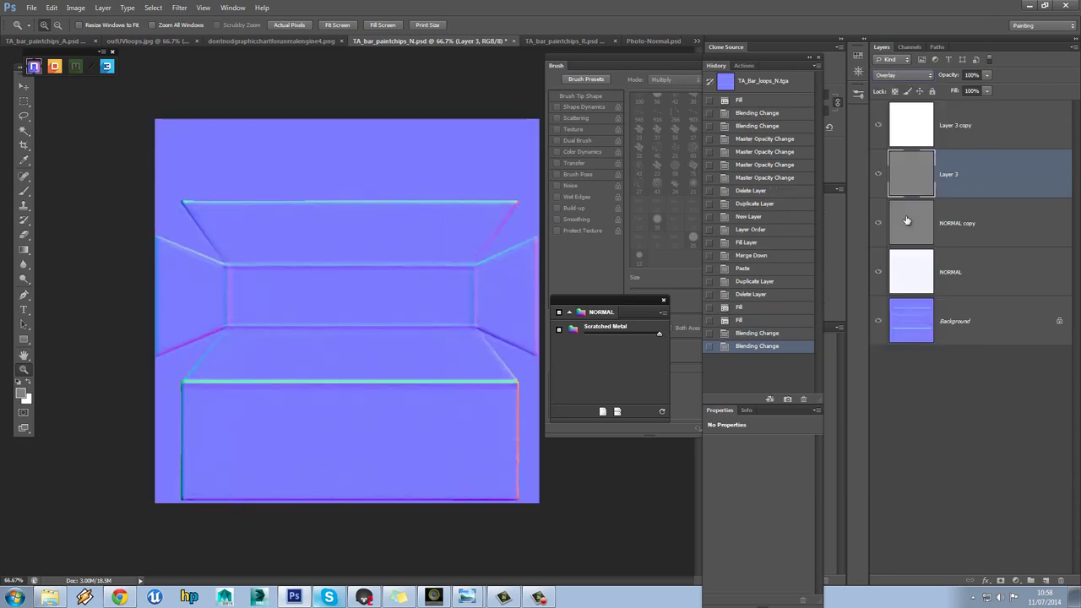
{"action": "left_click", "coordinate": [30, 8]}
{"action": "left_click", "coordinate": [38, 133]}
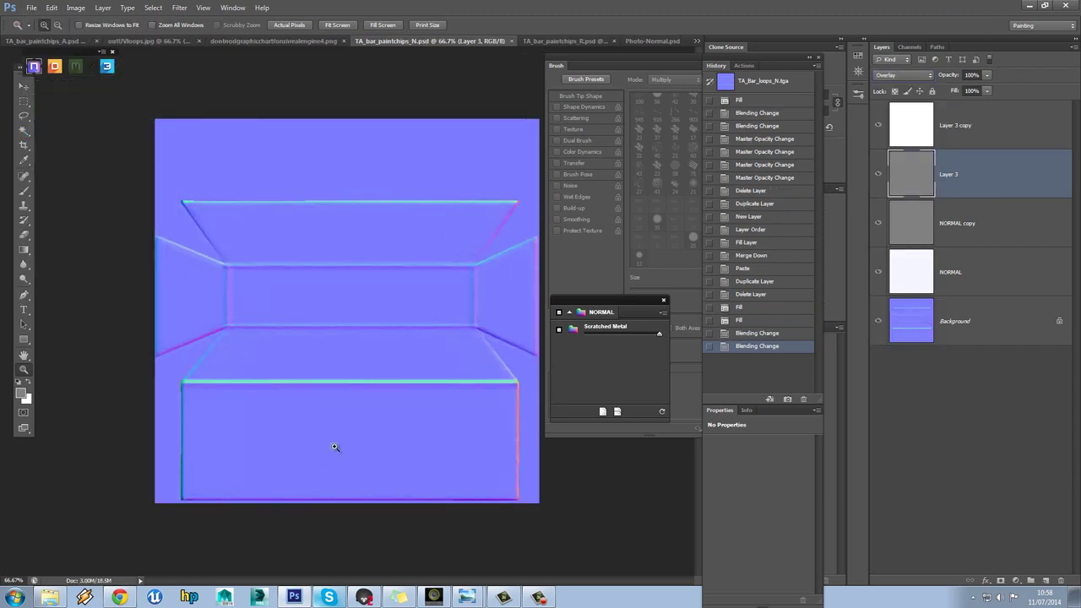
{"action": "left_click", "coordinate": [364, 597]}
Orbit the red bar in Marmoset to inspect the new scratch normals, then return to Photoshop
{"action": "left_click_drag", "start_coordinate": [543, 376], "coordinate": [749, 275]}
{"action": "left_click_drag", "start_coordinate": [446, 316], "coordinate": [282, 304]}
{"action": "left_click_drag", "start_coordinate": [476, 305], "coordinate": [344, 468]}
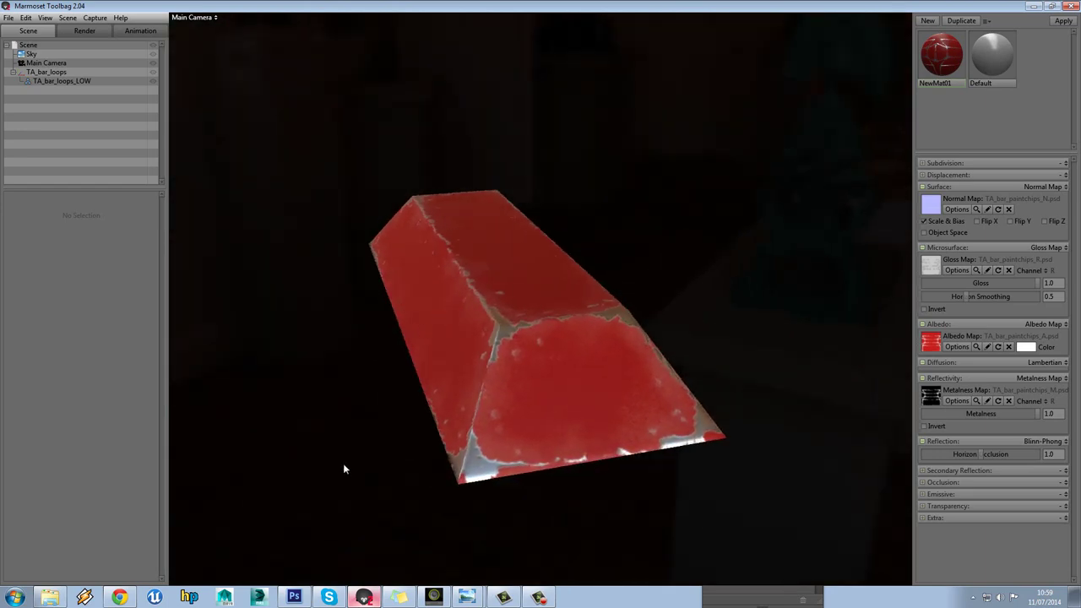
{"action": "left_click", "coordinate": [294, 596]}
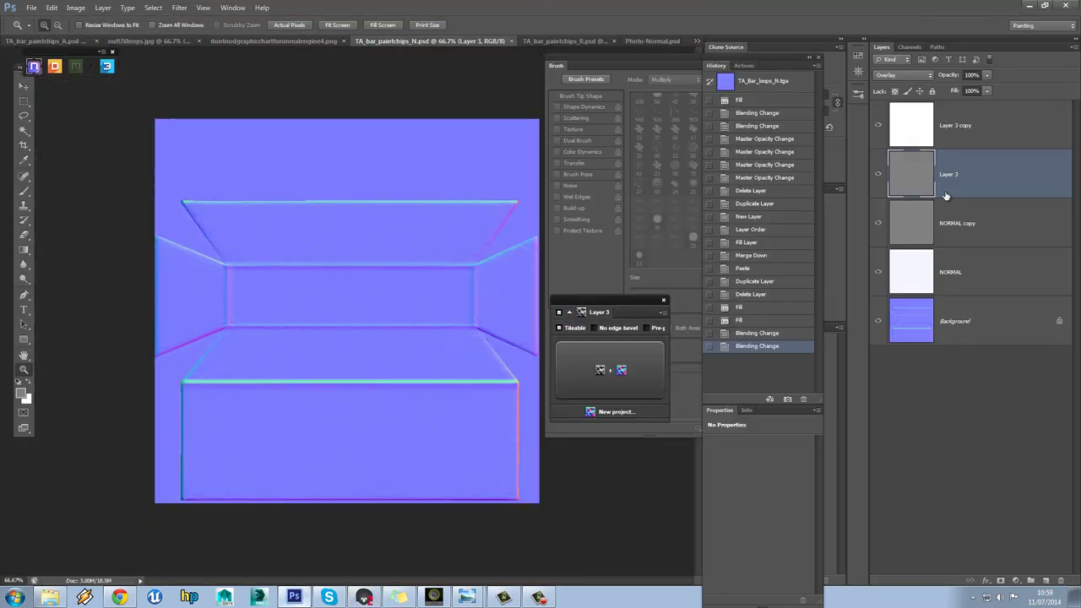
In the albedo document, try moving Metalness copy 3 into Albedo, undo, and inspect the Aluminium chip mask
{"action": "left_click", "coordinate": [46, 40]}
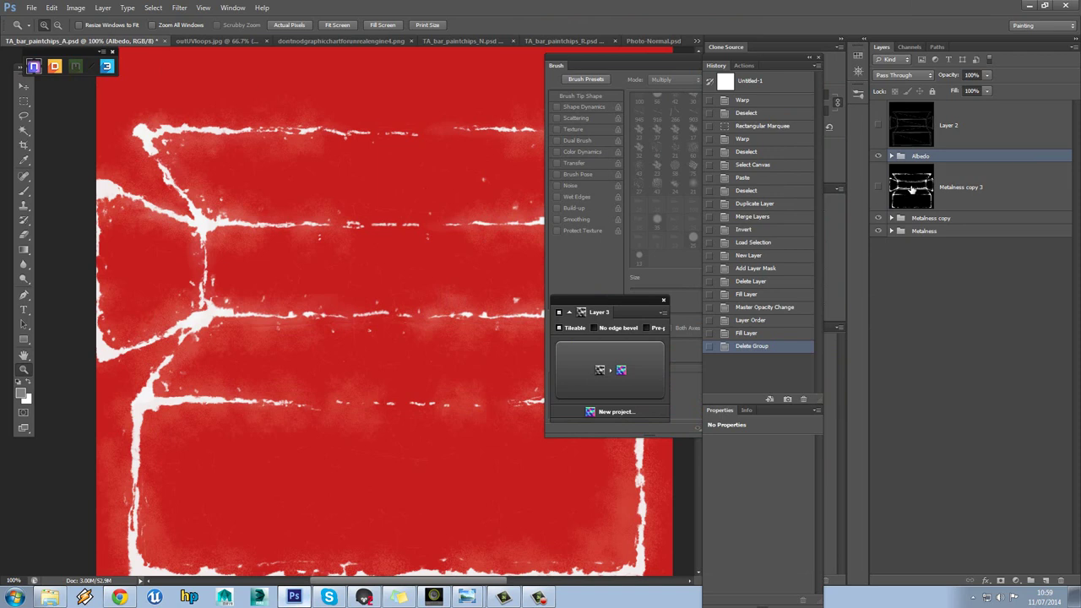
{"action": "left_click", "coordinate": [912, 190]}
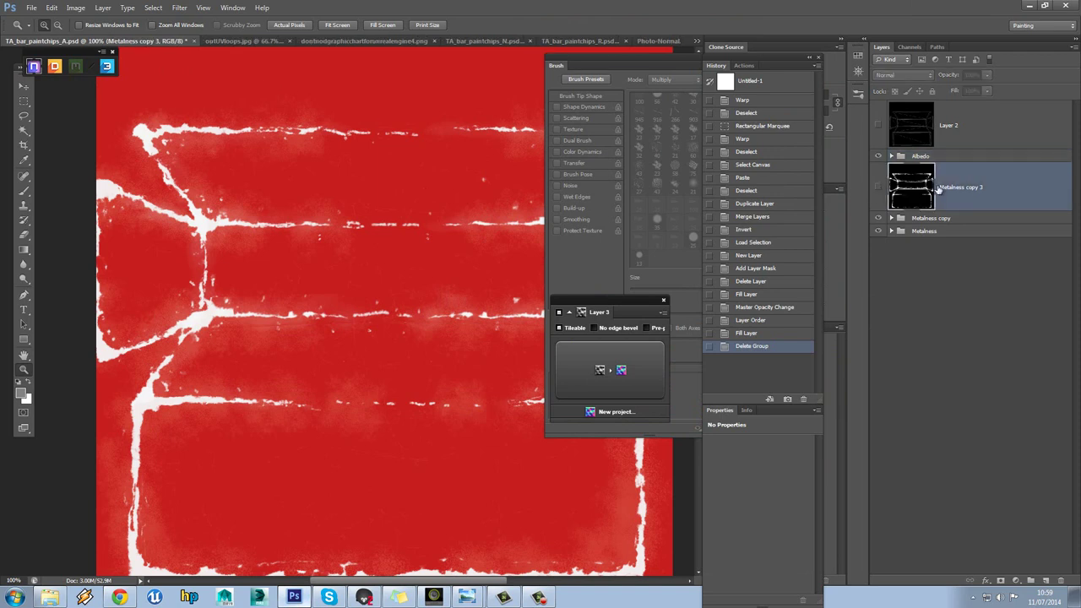
{"action": "left_click_drag", "start_coordinate": [953, 188], "coordinate": [979, 159]}
{"action": "left_click", "coordinate": [877, 173]}
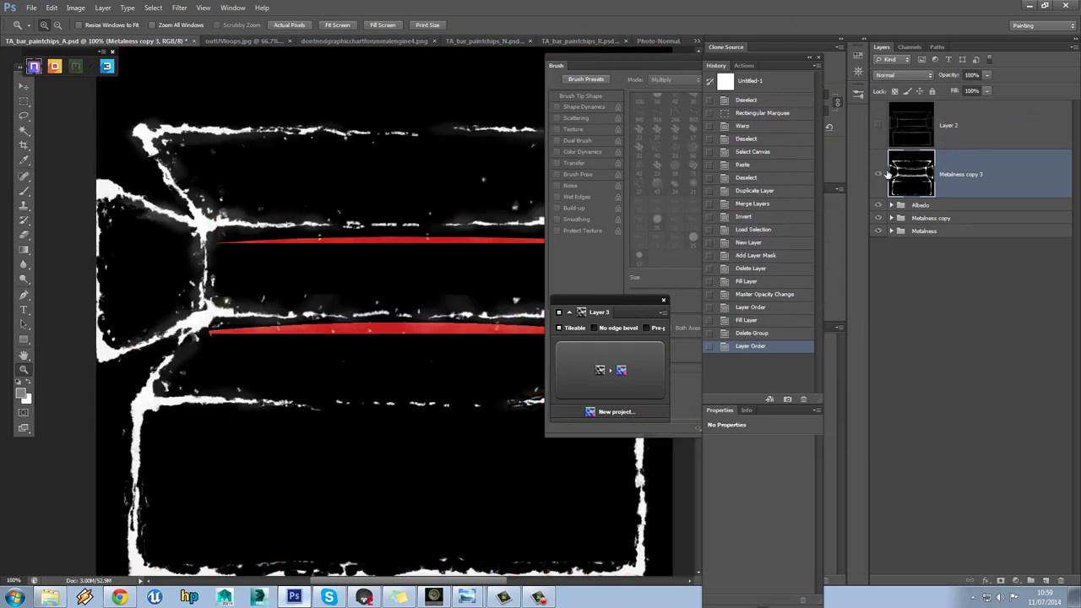
{"action": "key", "text": "ctrl+z"}
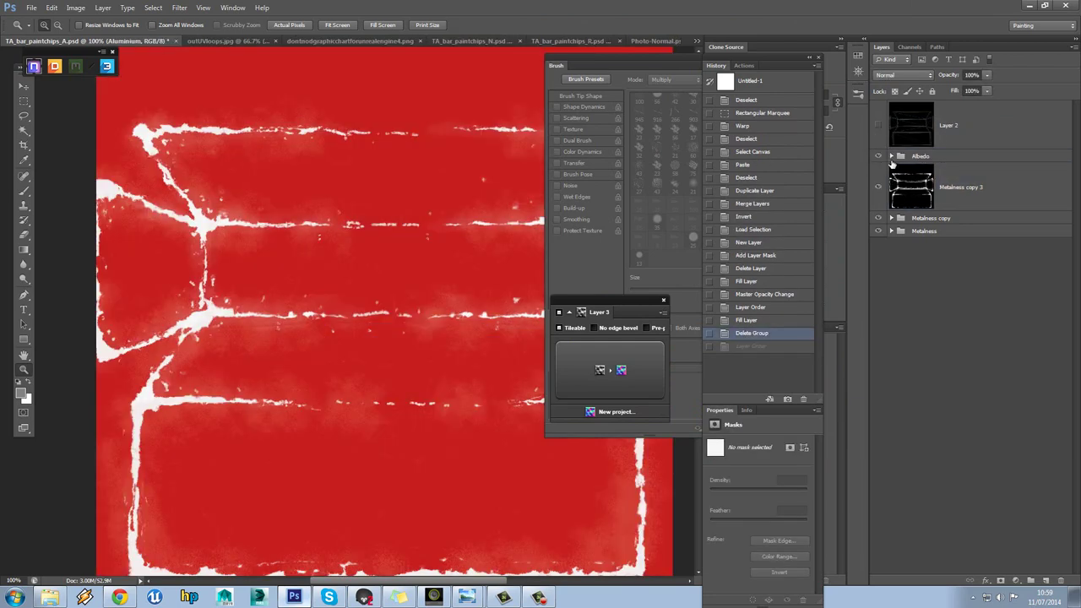
{"action": "left_click", "coordinate": [892, 157]}
{"action": "left_click", "coordinate": [988, 187], "text": "alt"}
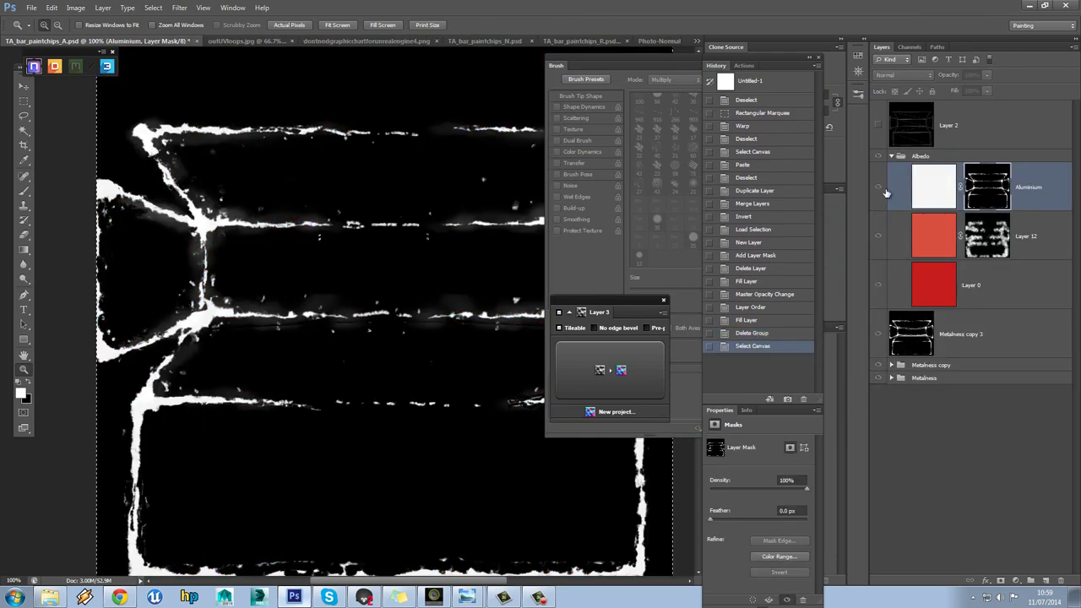
{"action": "left_click", "coordinate": [988, 187], "text": "alt"}
Close Photo-Normal.psd without saving its changes
{"action": "left_click", "coordinate": [660, 42]}
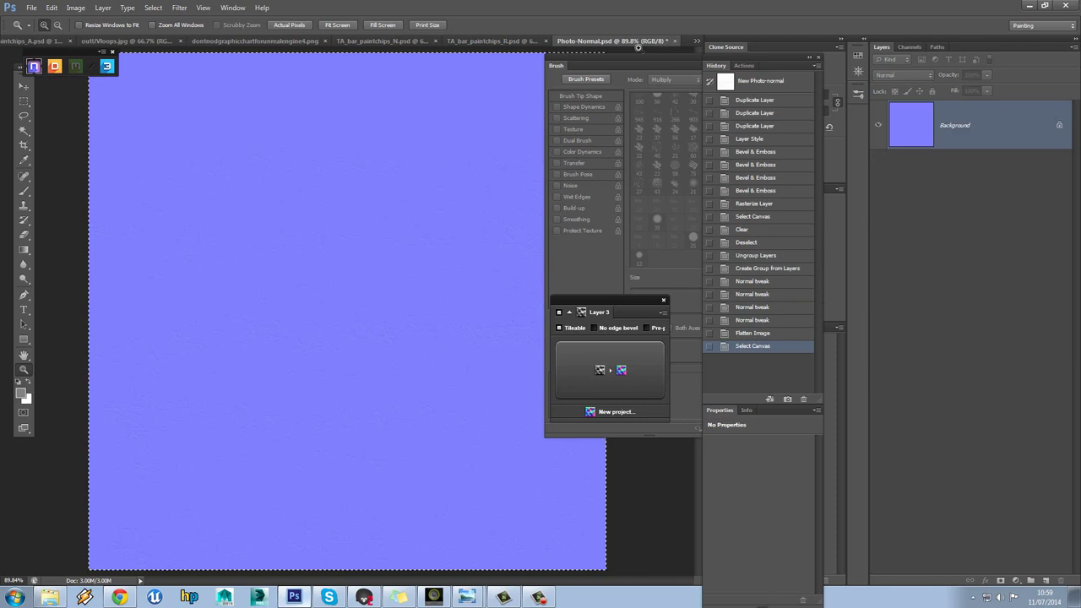
{"action": "left_click", "coordinate": [675, 41]}
{"action": "left_click", "coordinate": [542, 224]}
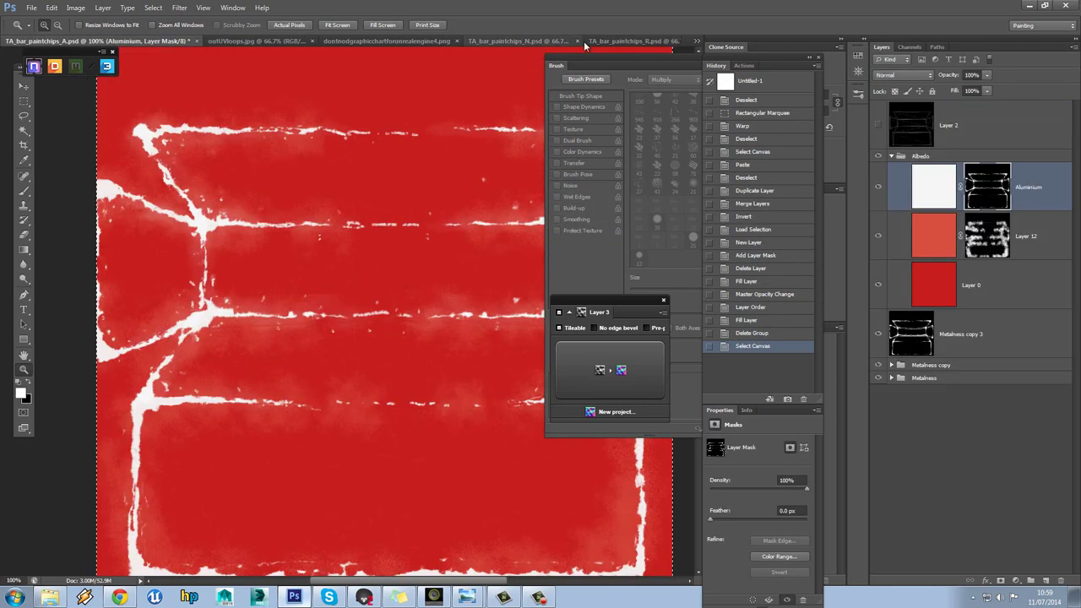
{"action": "left_click", "coordinate": [625, 42]}
Give Layer 3 copy a layer mask containing the pasted chip pattern, inverted
{"action": "left_click", "coordinate": [477, 41]}
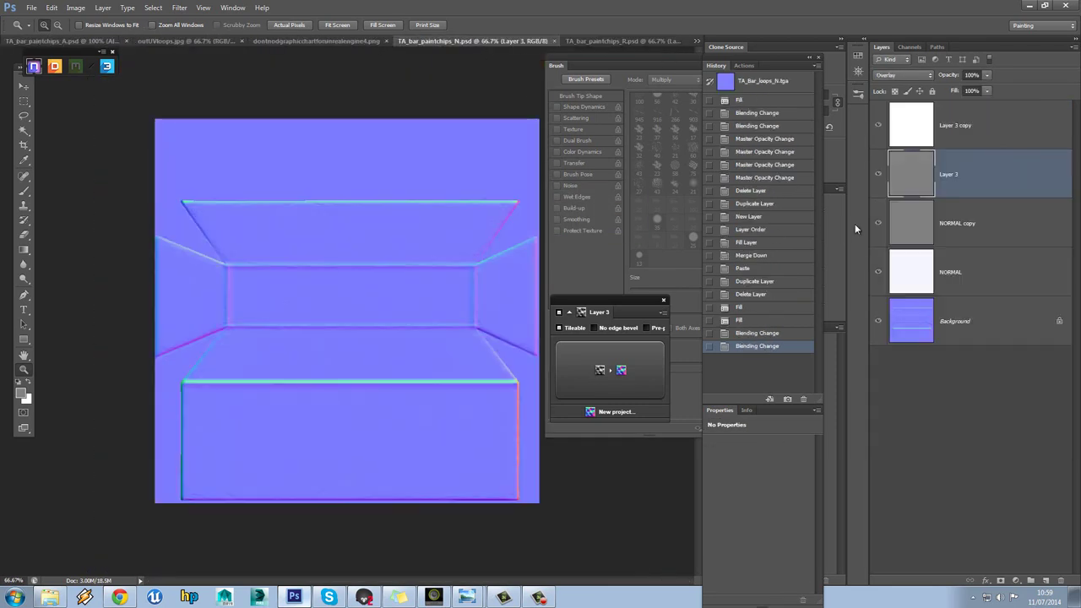
{"action": "left_click", "coordinate": [878, 174]}
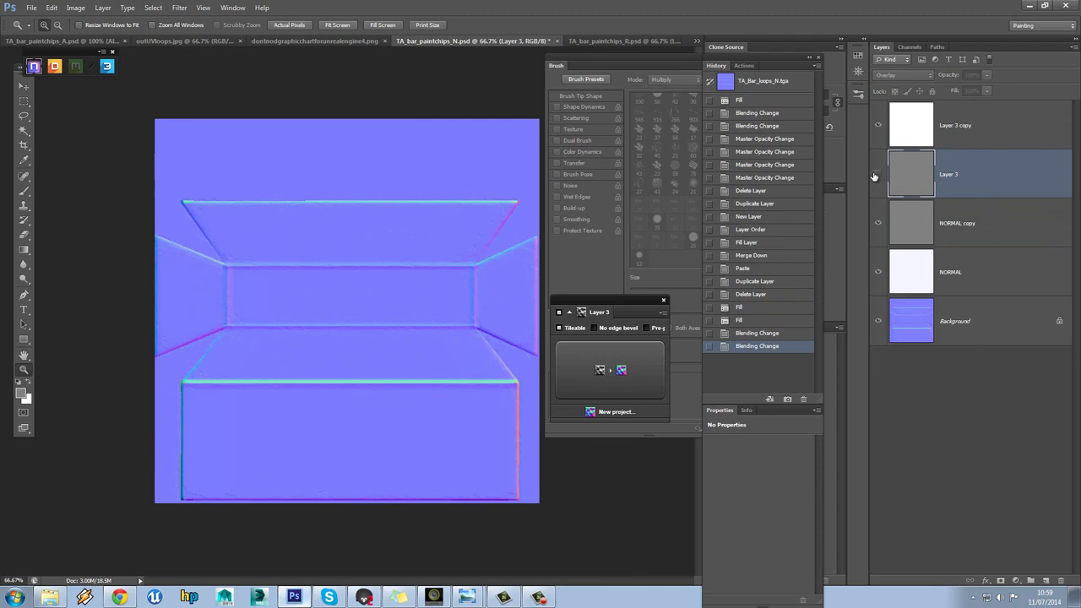
{"action": "left_click", "coordinate": [948, 141]}
{"action": "left_click", "coordinate": [1018, 582]}
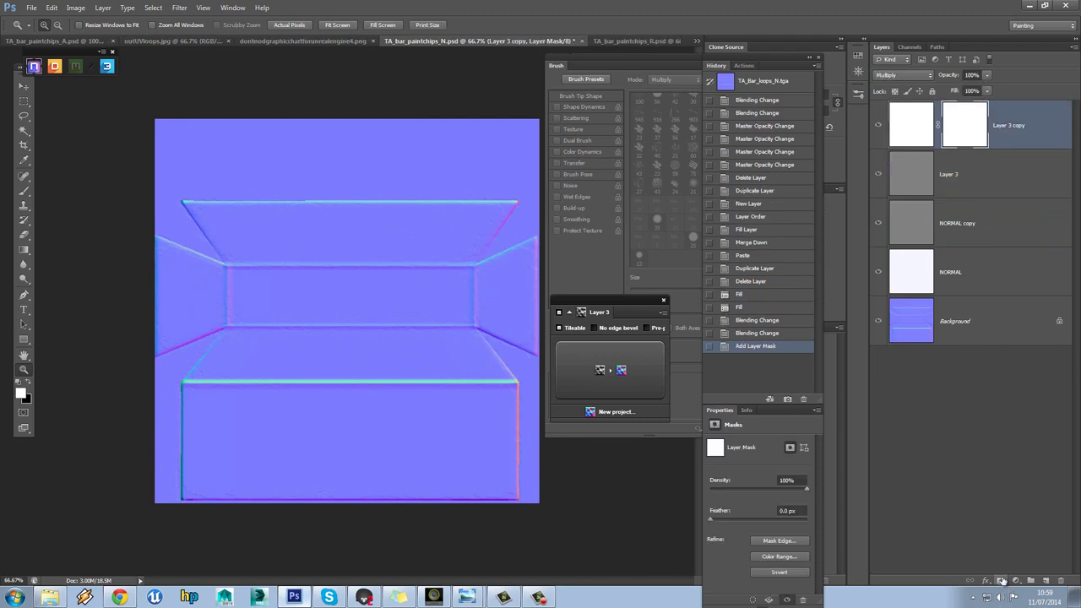
{"action": "left_click", "coordinate": [967, 139], "text": "alt"}
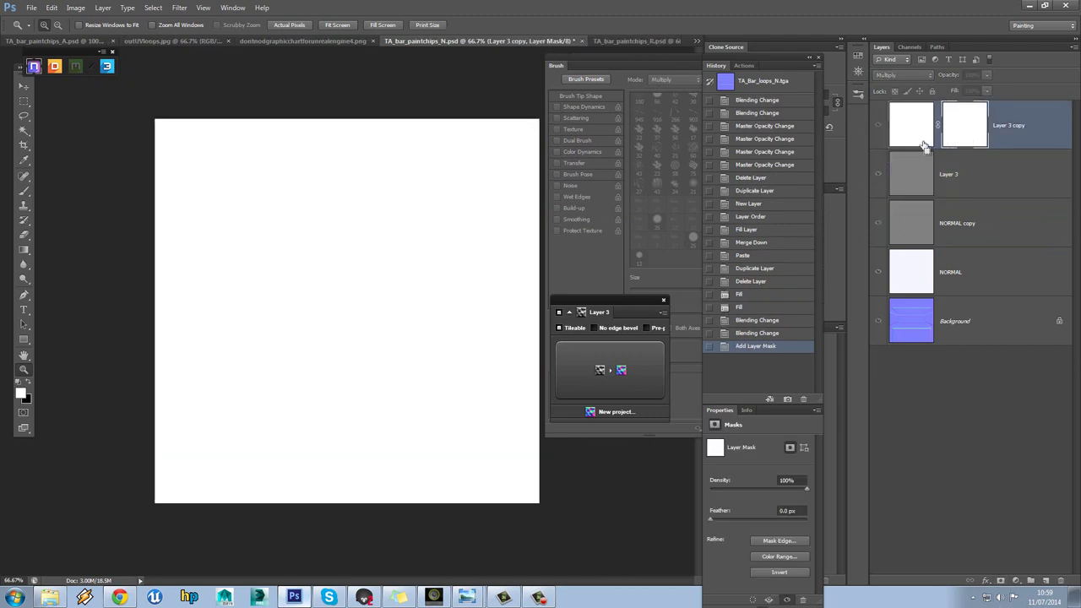
{"action": "left_click", "coordinate": [964, 134], "text": "alt"}
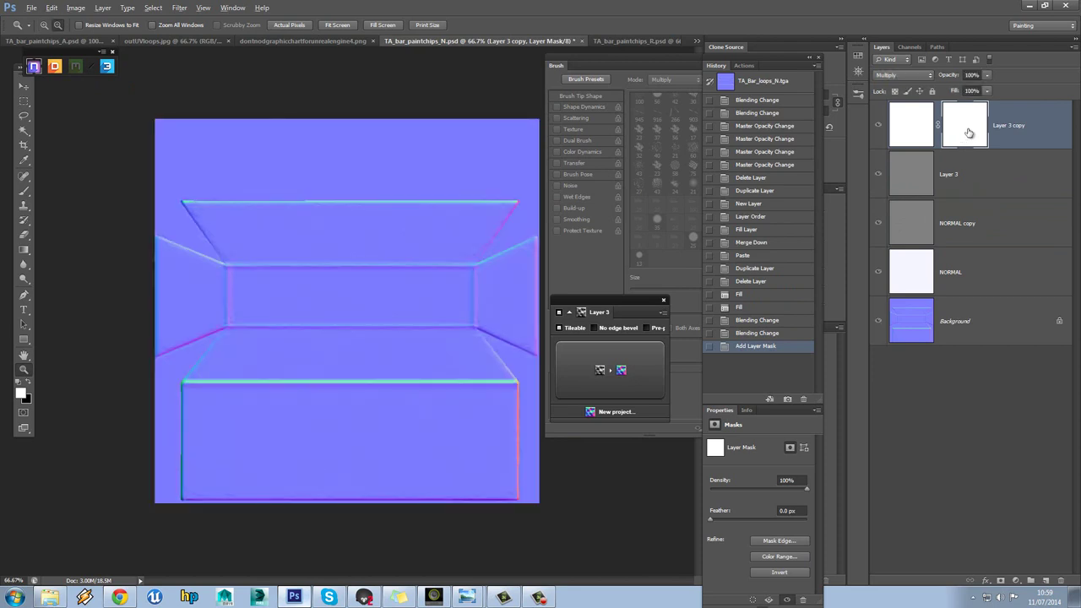
{"action": "left_click", "coordinate": [968, 132], "text": "alt"}
{"action": "key", "text": "ctrl+v"}
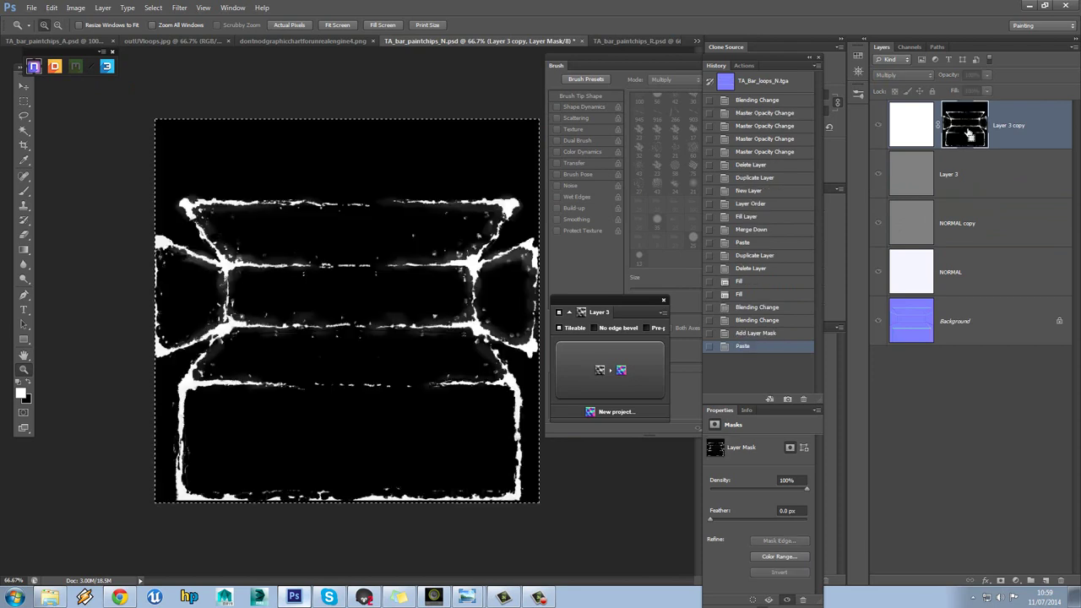
{"action": "left_click", "coordinate": [75, 7]}
{"action": "mouse_move", "coordinate": [98, 37]}
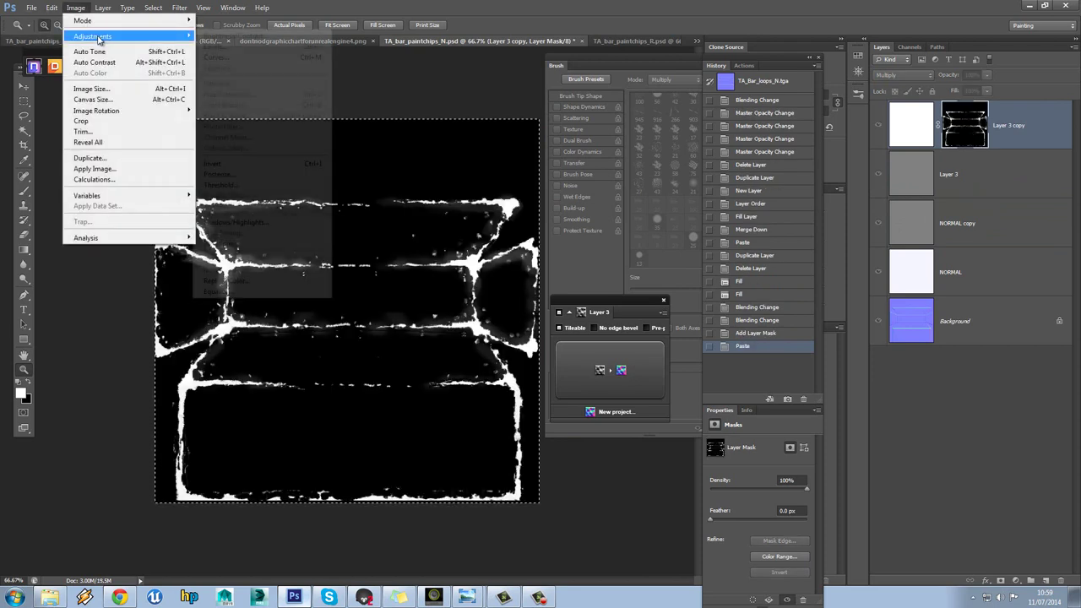
{"action": "left_click", "coordinate": [279, 163]}
Mask Layer 3 with the inverted chip pattern as well, then save the normal map
{"action": "left_click", "coordinate": [979, 174]}
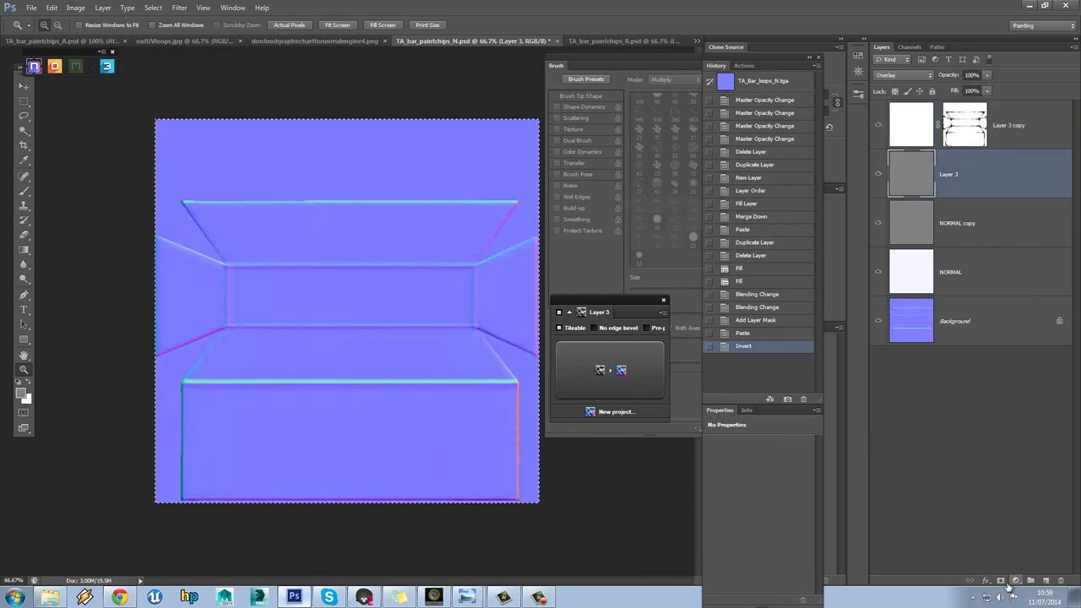
{"action": "key", "text": "ctrl+a"}
{"action": "left_click", "coordinate": [984, 217]}
{"action": "left_click", "coordinate": [958, 185]}
{"action": "key", "text": "ctrl+shift+m"}
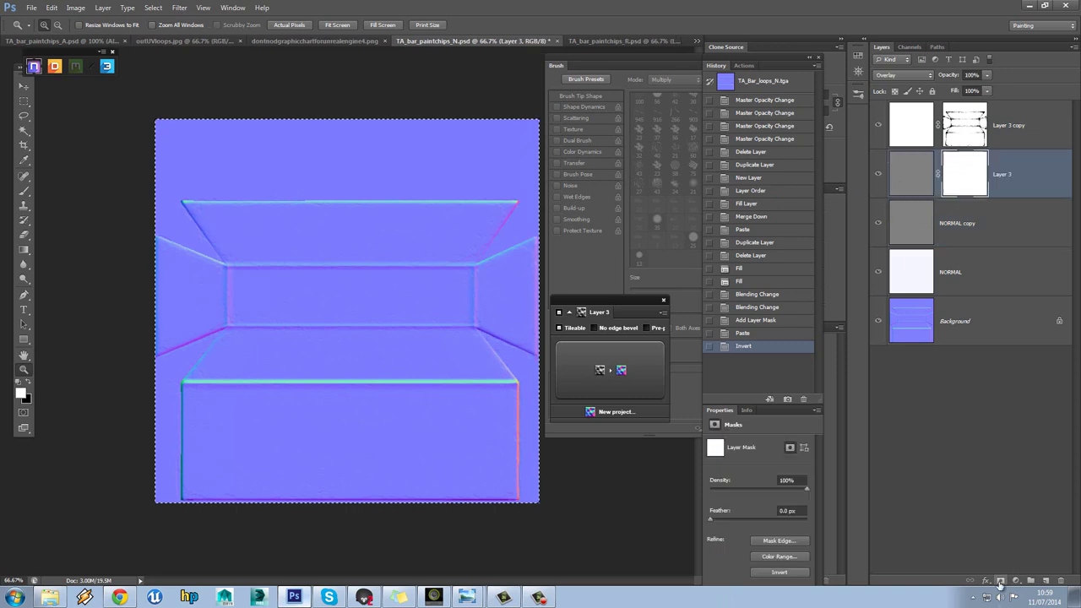
{"action": "left_click", "coordinate": [967, 170], "text": "alt"}
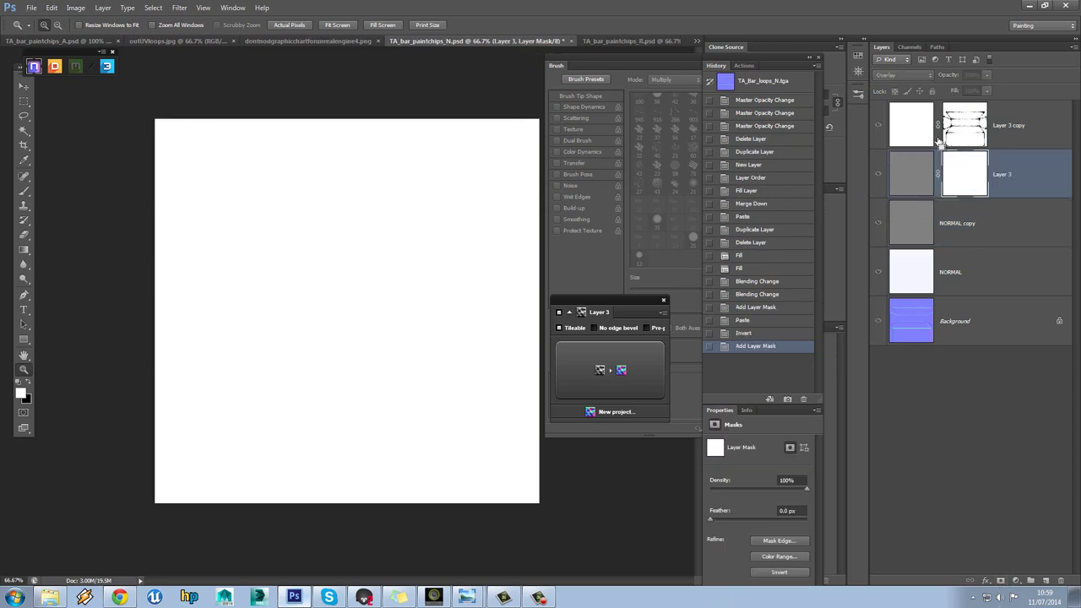
{"action": "key", "text": "ctrl+v"}
{"action": "key", "text": "ctrl+i"}
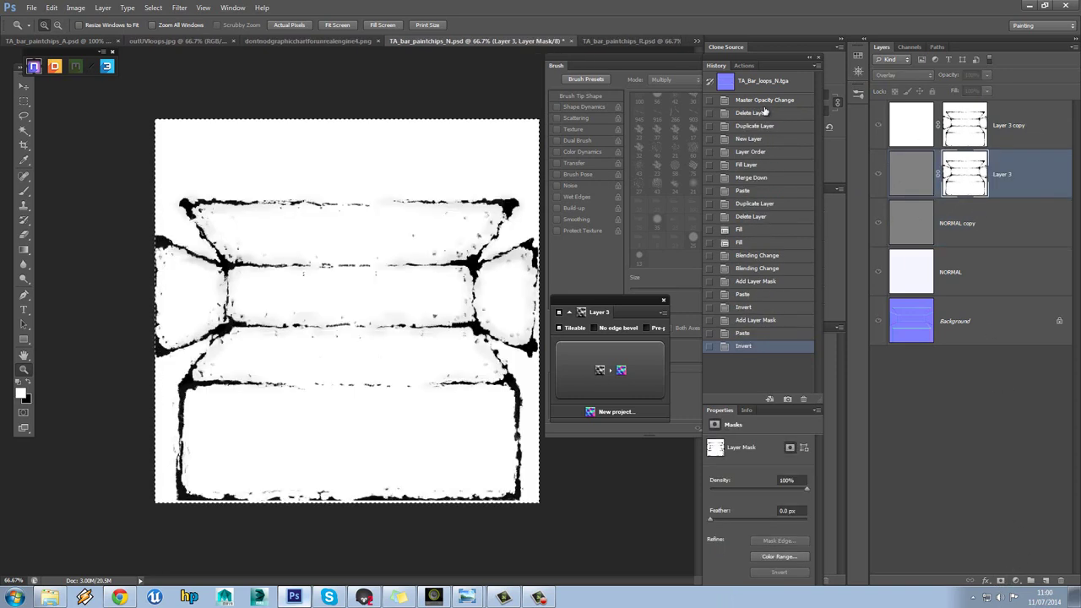
{"action": "key", "text": "ctrl+2"}
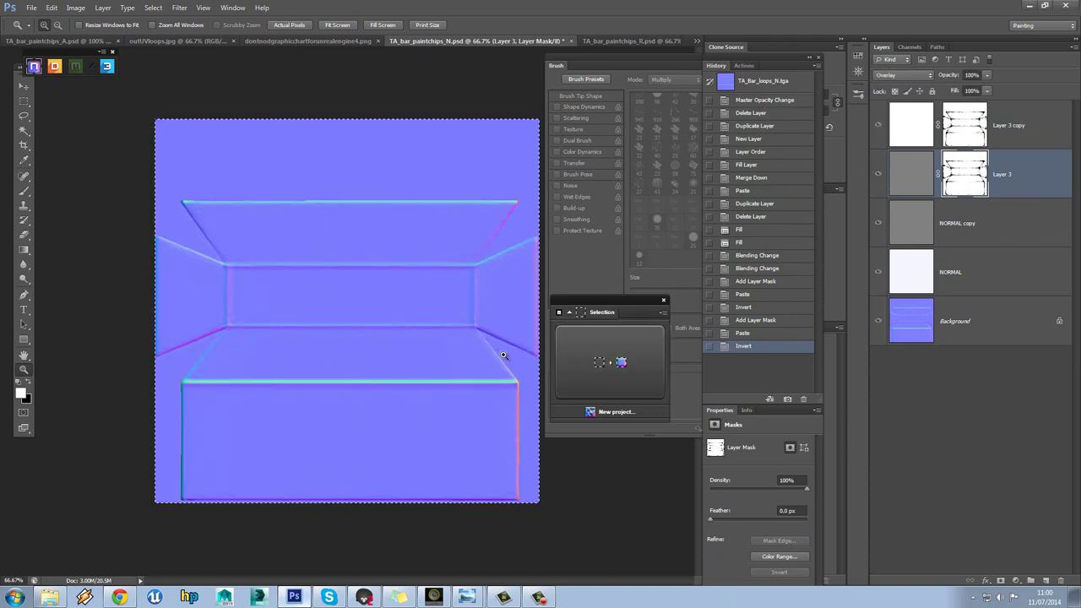
{"action": "left_click", "coordinate": [31, 7]}
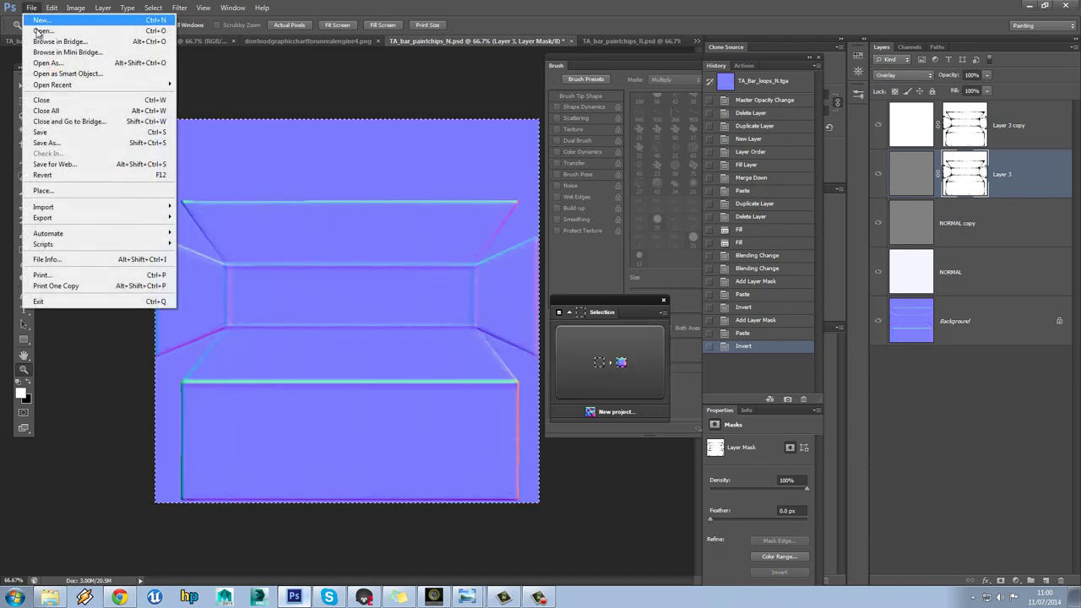
{"action": "left_click", "coordinate": [99, 133]}
Switch to Marmoset Toolbag and orbit the bar to a side view
{"action": "key", "text": "alt+Tab"}
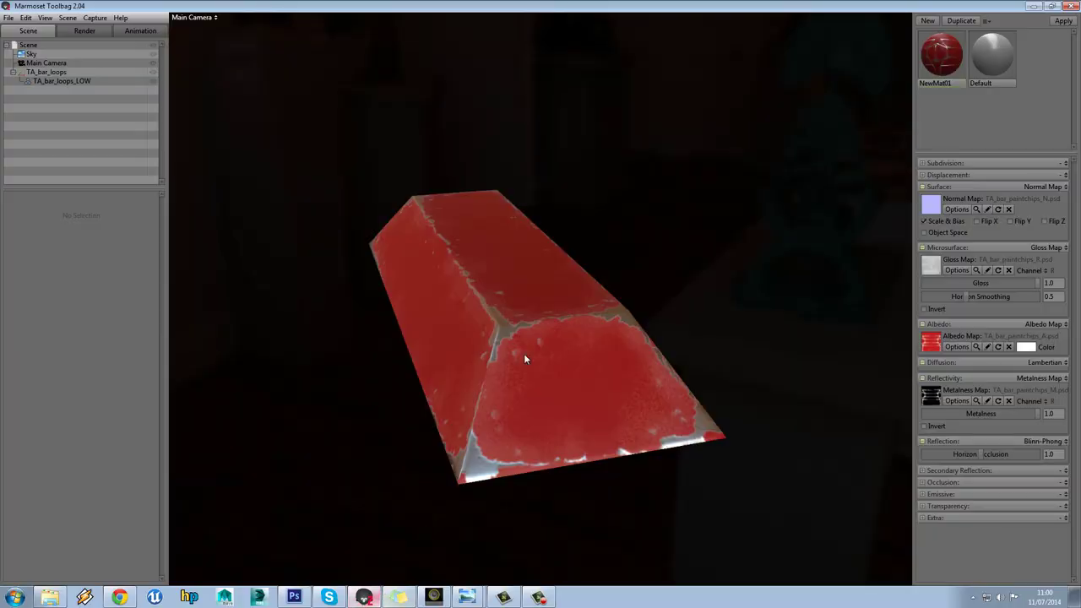
{"action": "left_click_drag", "start_coordinate": [535, 336], "coordinate": [626, 309]}
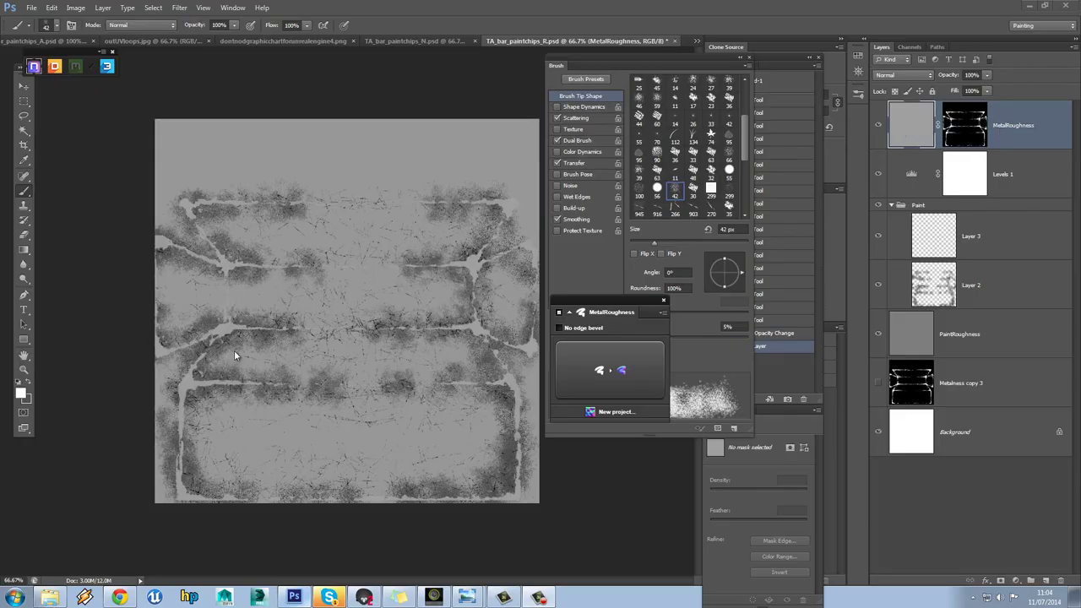
Add a new Layer 4 above MetalRoughness, masked by the MetalRoughness mask selection
{"action": "left_click_drag", "start_coordinate": [606, 309], "coordinate": [651, 476]}
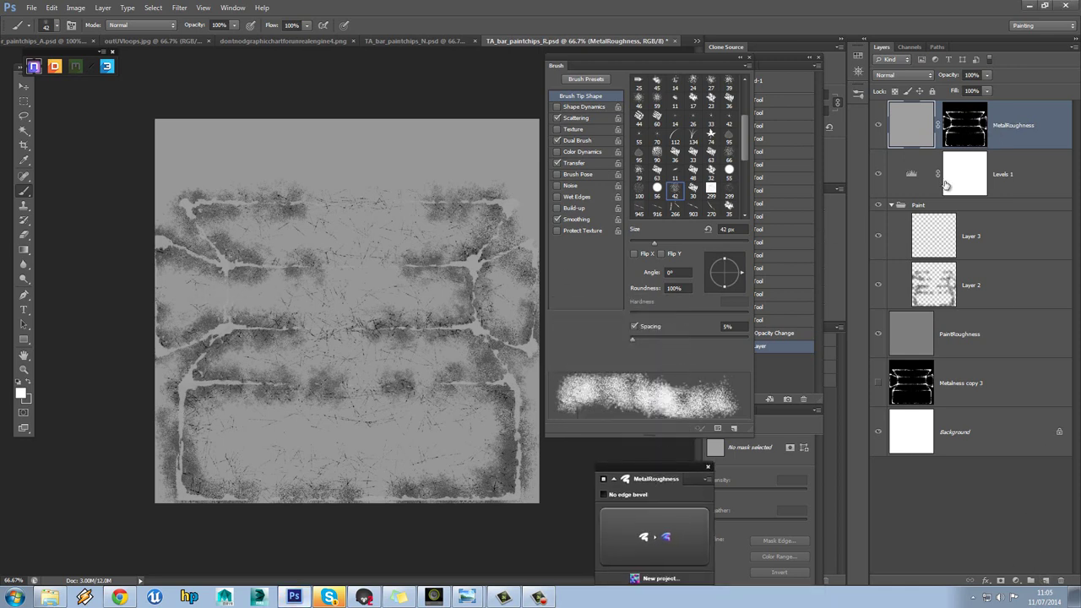
{"action": "left_click", "coordinate": [1044, 581]}
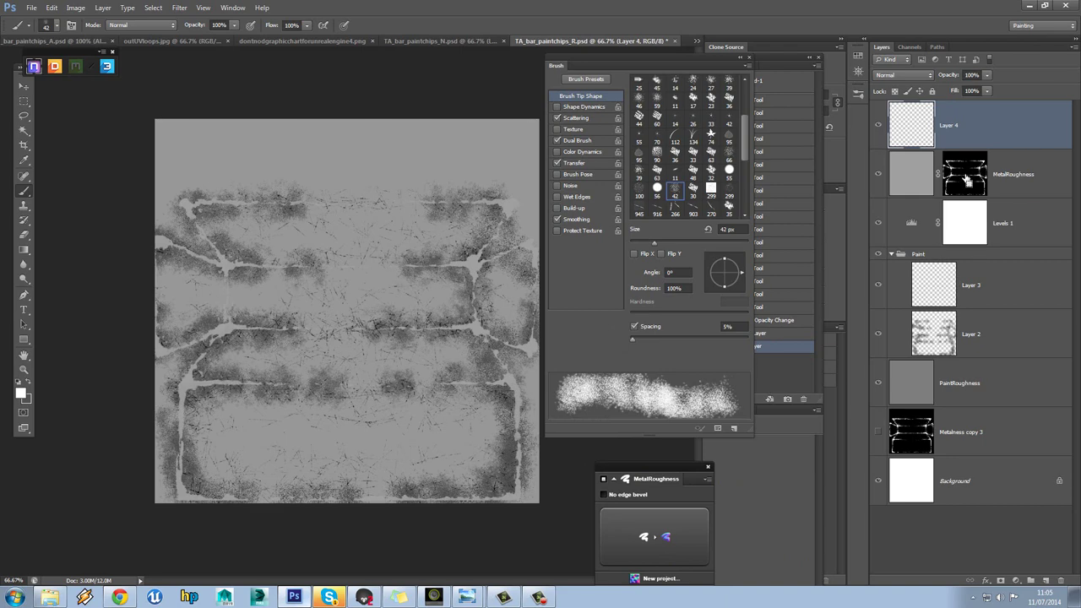
{"action": "left_click", "coordinate": [965, 179], "text": "ctrl"}
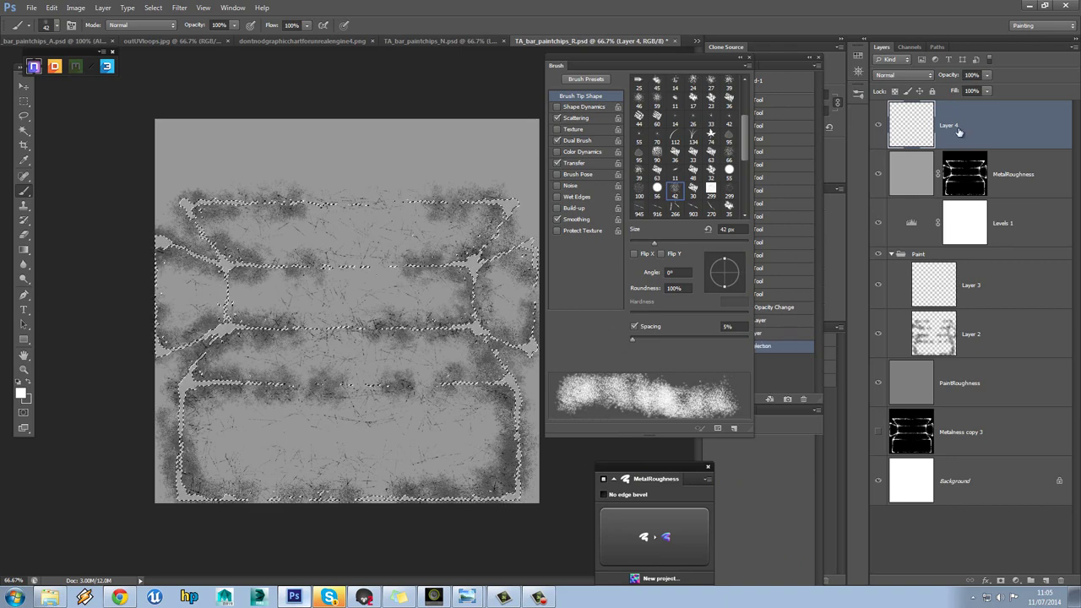
{"action": "left_click", "coordinate": [1000, 581]}
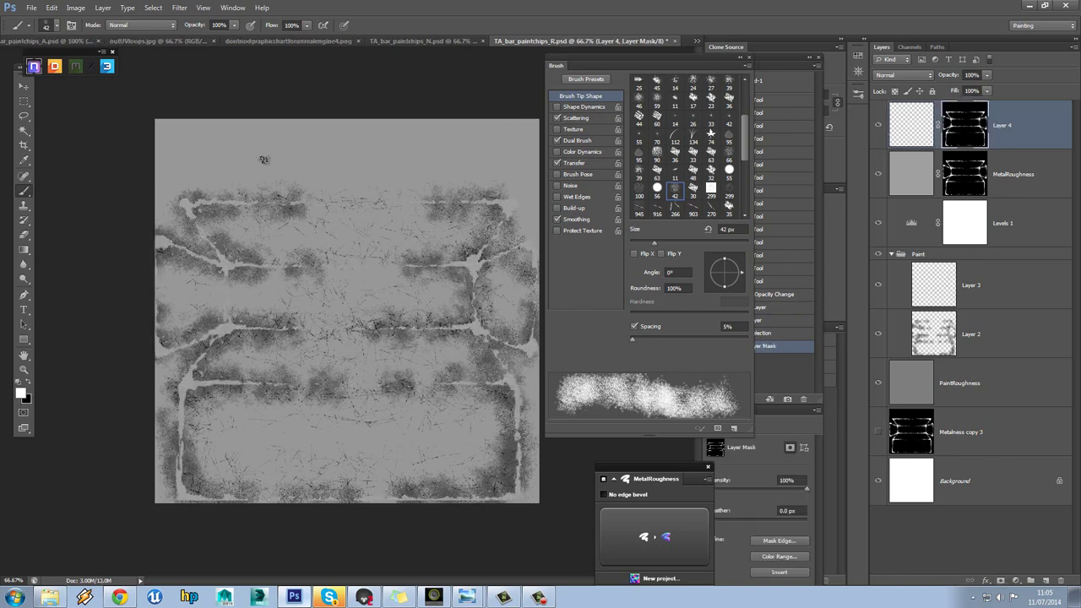
Set the foreground to near-white f7f7f7 and start painting faint strokes near the top-left
{"action": "left_click", "coordinate": [20, 392]}
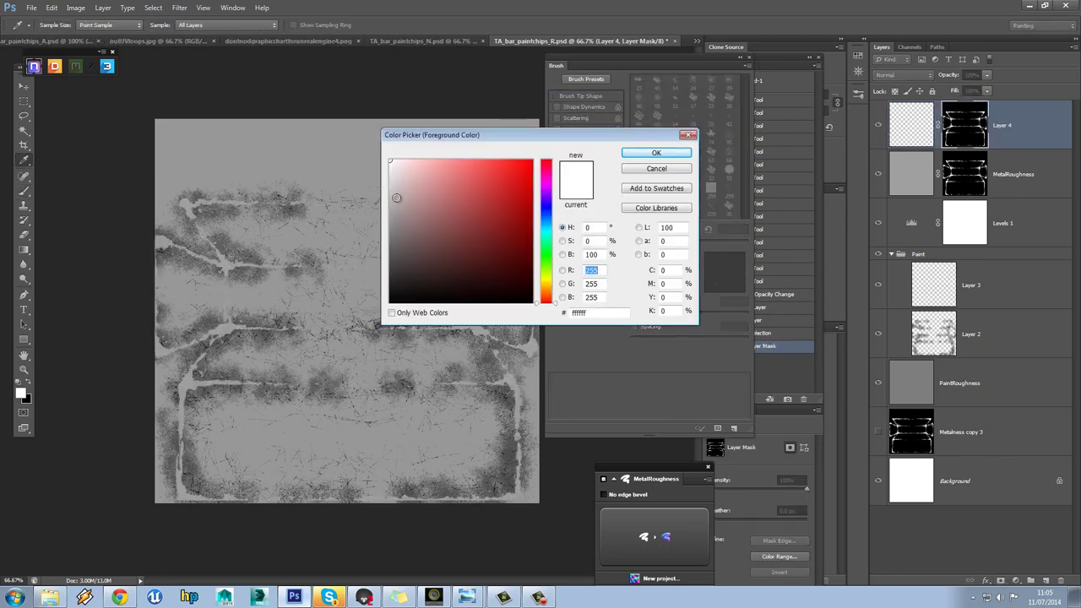
{"action": "left_click", "coordinate": [391, 188]}
{"action": "left_click", "coordinate": [234, 261]}
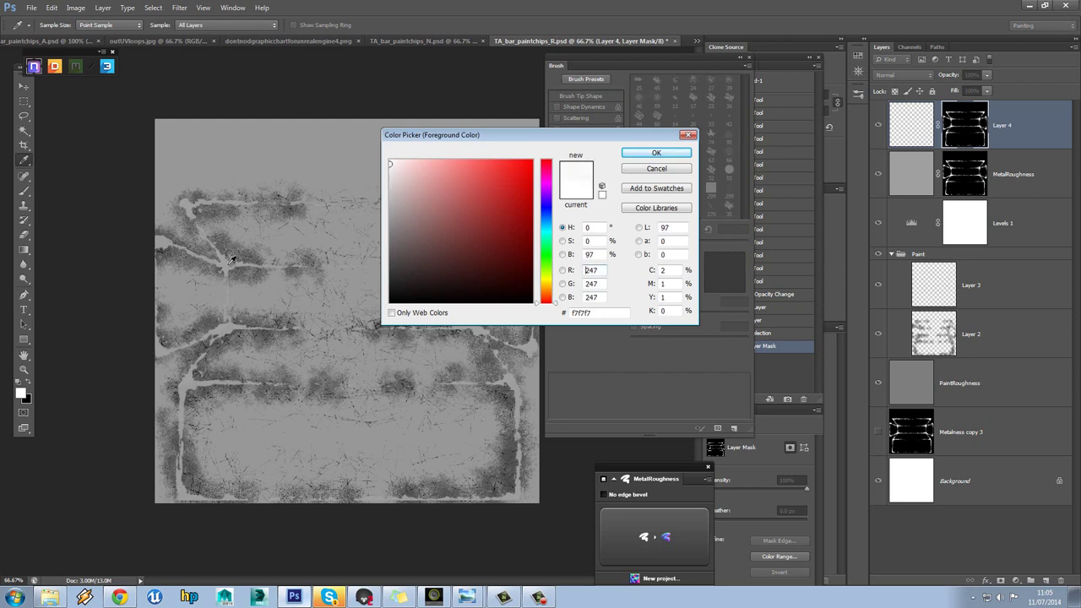
{"action": "left_click", "coordinate": [656, 153]}
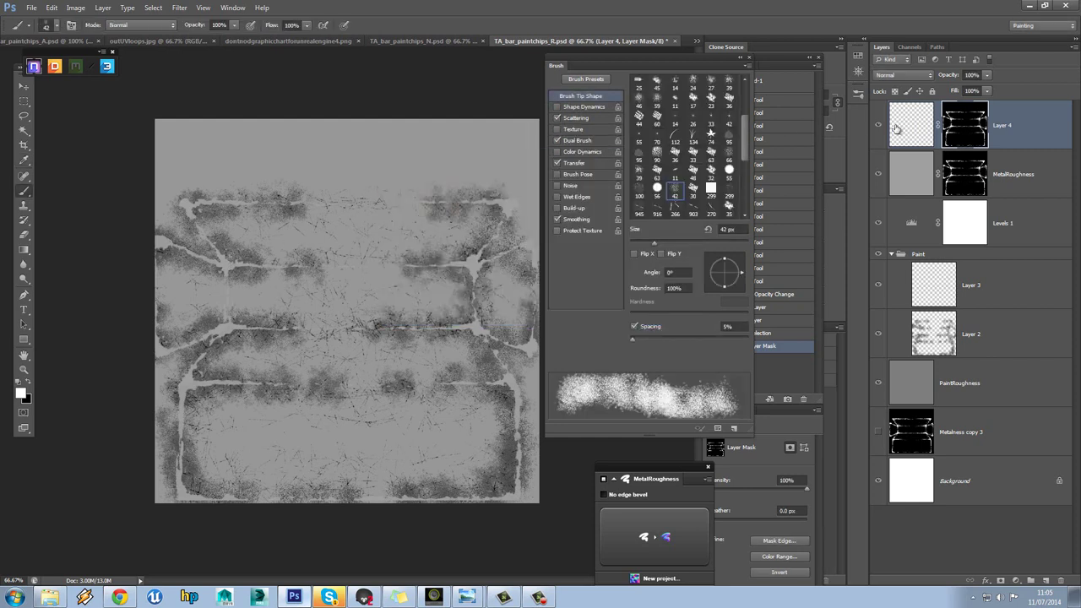
{"action": "left_click", "coordinate": [898, 127]}
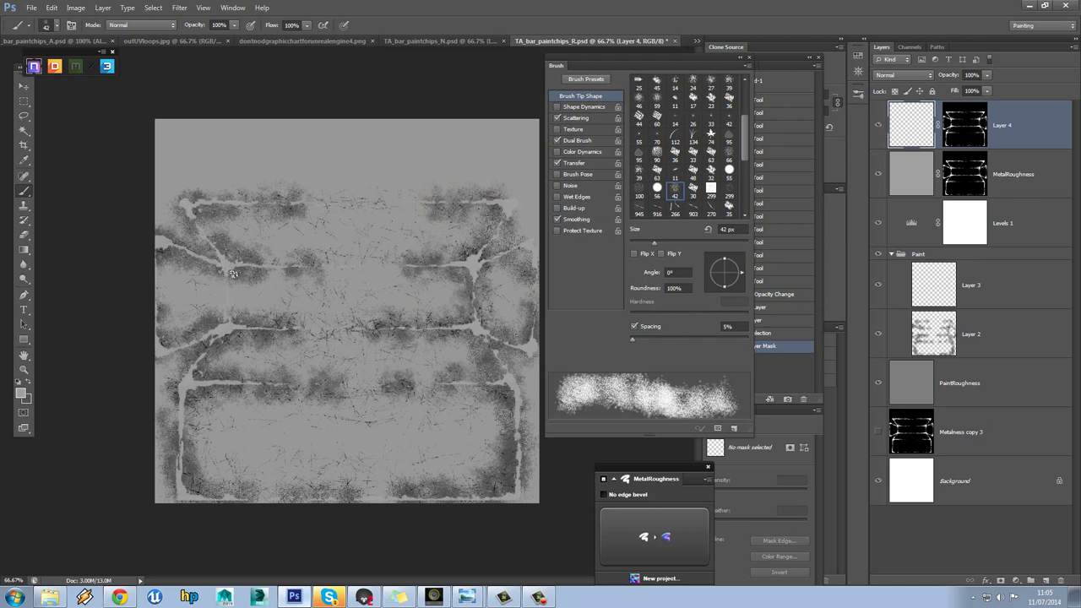
{"action": "left_click", "coordinate": [224, 265]}
Finish a faint near-white stroke, then change the foreground to darker mid-grey 797979
{"action": "left_click_drag", "start_coordinate": [229, 254], "coordinate": [260, 222]}
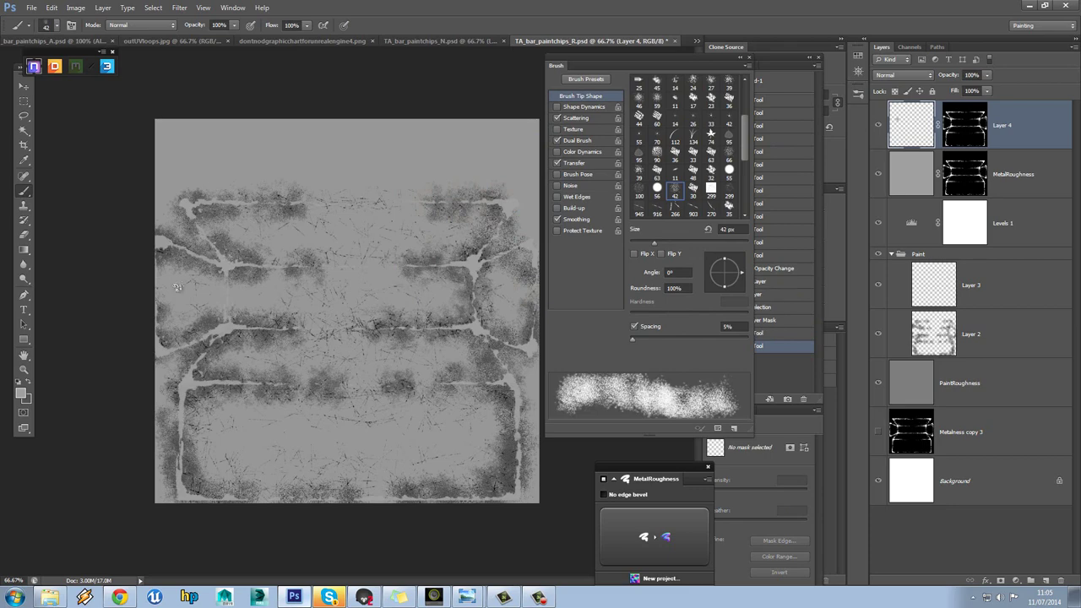
{"action": "left_click", "coordinate": [20, 393]}
{"action": "left_click_drag", "start_coordinate": [391, 219], "coordinate": [386, 238]}
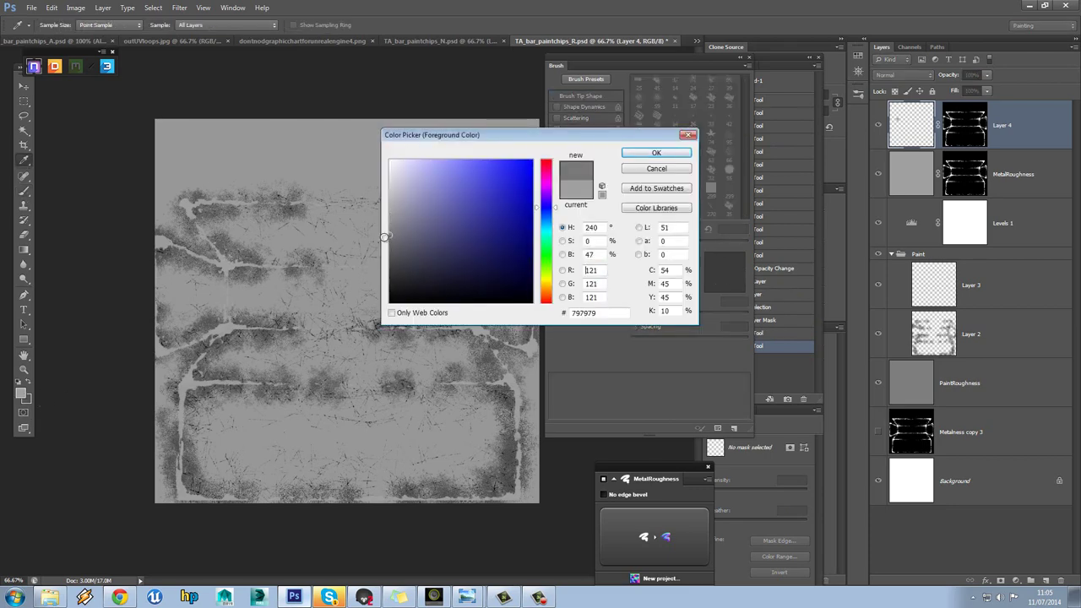
{"action": "left_click", "coordinate": [650, 153]}
Dab mid-grey along the chips and left edge, darken a bright crack, and save
{"action": "left_click", "coordinate": [224, 272]}
{"action": "left_click", "coordinate": [218, 253]}
{"action": "left_click", "coordinate": [196, 226]}
{"action": "left_click", "coordinate": [205, 195]}
{"action": "left_click", "coordinate": [208, 202]}
{"action": "left_click", "coordinate": [156, 236]}
{"action": "left_click", "coordinate": [162, 244]}
{"action": "left_click", "coordinate": [177, 346]}
{"action": "left_click", "coordinate": [159, 347]}
{"action": "left_click", "coordinate": [200, 341]}
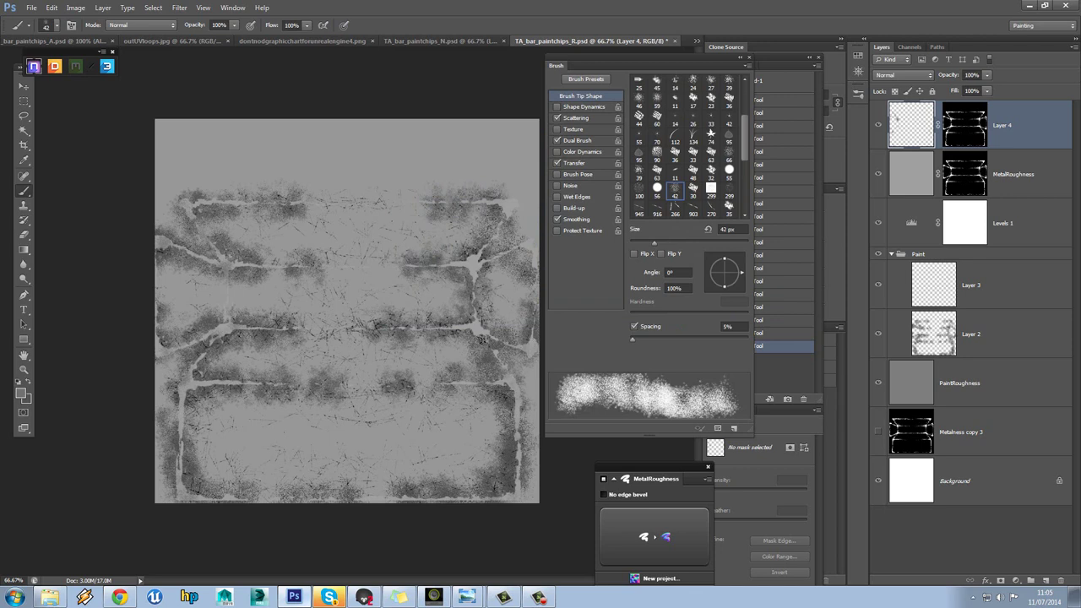
{"action": "mouse_move", "coordinate": [473, 289]}
{"action": "left_mouse_down"}
{"action": "mouse_move", "coordinate": [466, 264]}
{"action": "mouse_move", "coordinate": [504, 244]}
{"action": "left_mouse_up"}
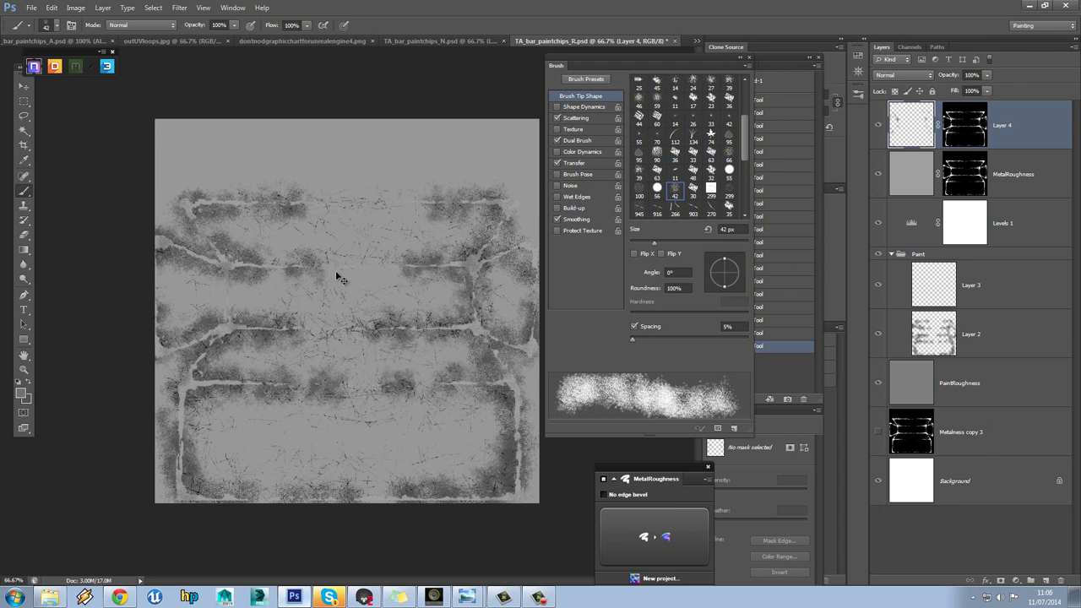
{"action": "key", "text": "ctrl+s"}
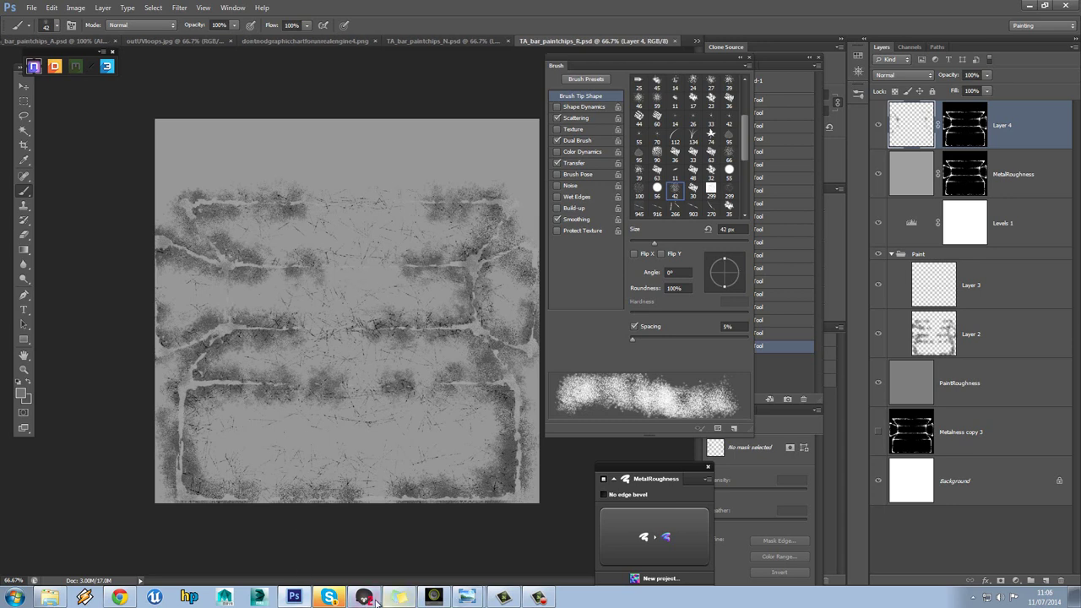
Switch to Marmoset and orbit around the red bar to inspect its updated roughness
{"action": "left_click", "coordinate": [365, 597]}
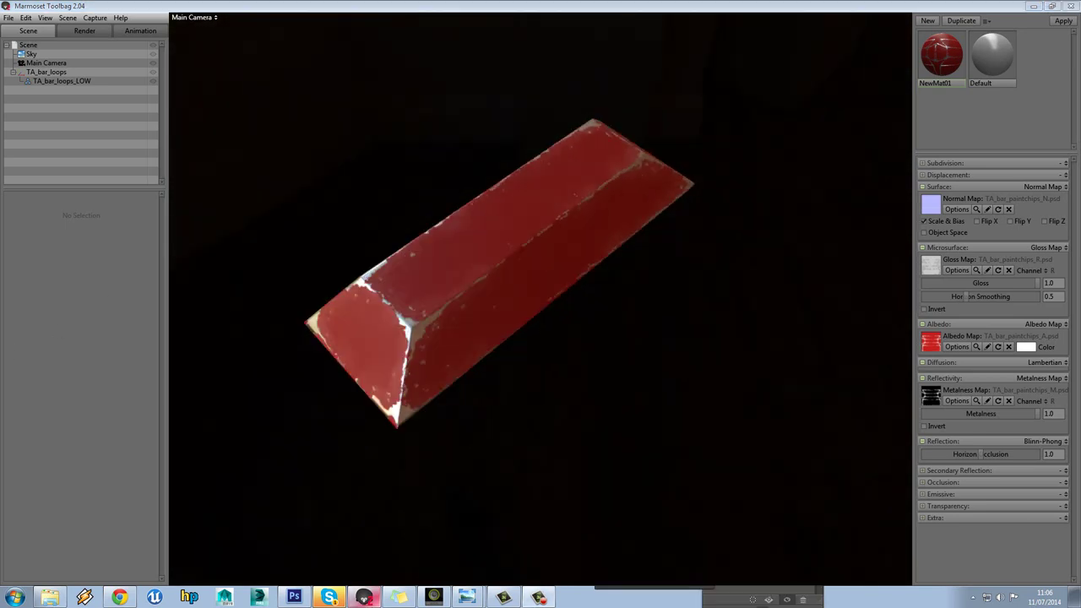
{"action": "left_click", "coordinate": [485, 313]}
{"action": "left_click", "coordinate": [622, 387]}
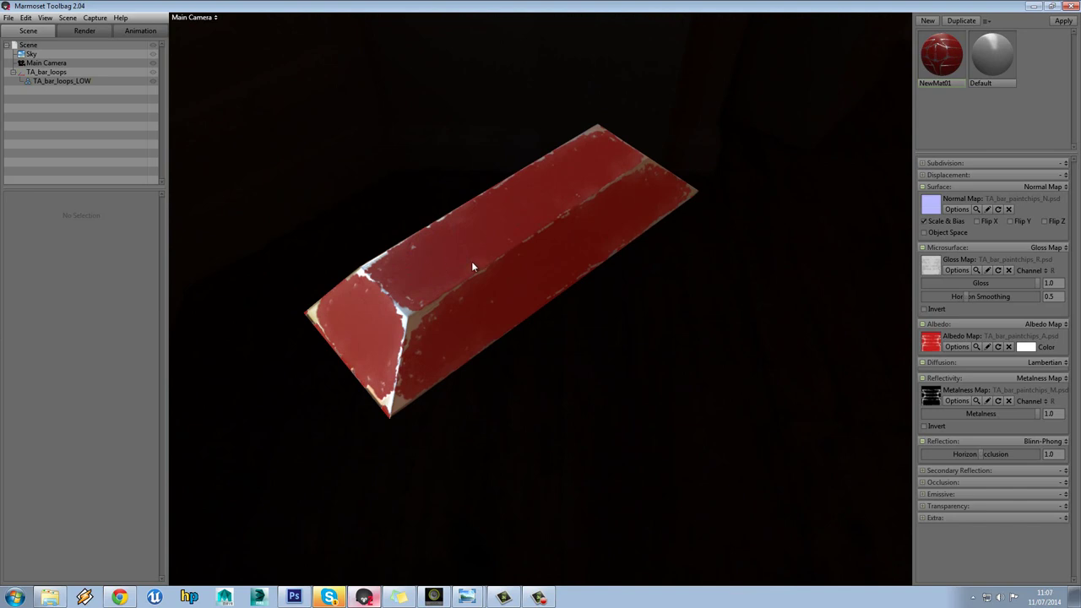
{"action": "left_click_drag", "start_coordinate": [495, 270], "coordinate": [477, 219]}
{"action": "left_click_drag", "start_coordinate": [732, 289], "coordinate": [680, 283]}
{"action": "left_click_drag", "start_coordinate": [643, 239], "coordinate": [109, 108]}
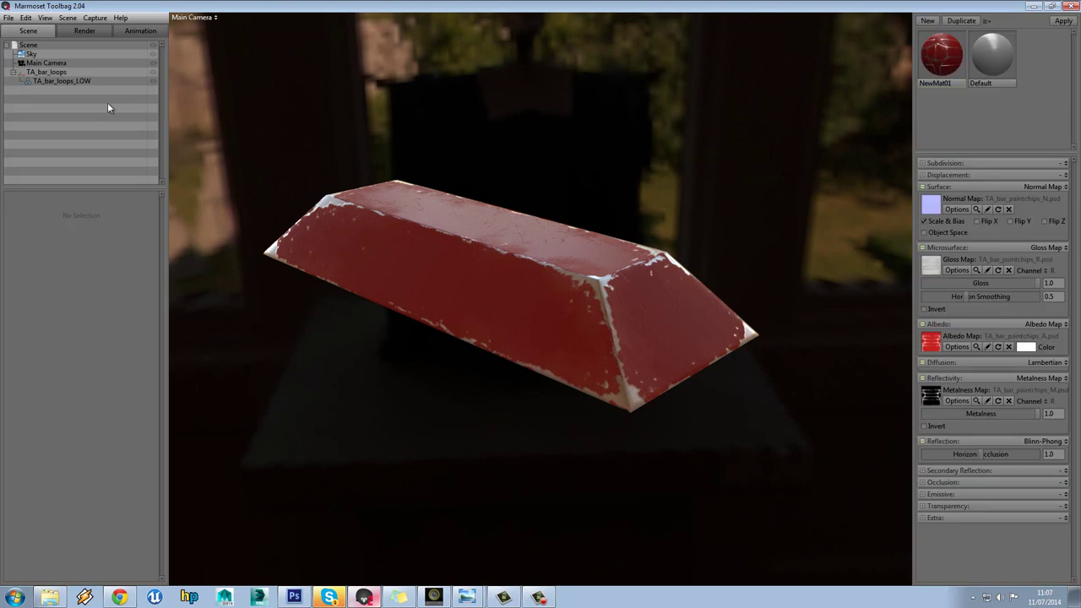
Set the Sky backdrop brightness to 0 for a black background
{"action": "left_click", "coordinate": [31, 54]}
{"action": "left_click_drag", "start_coordinate": [28, 420], "coordinate": [12, 421]}
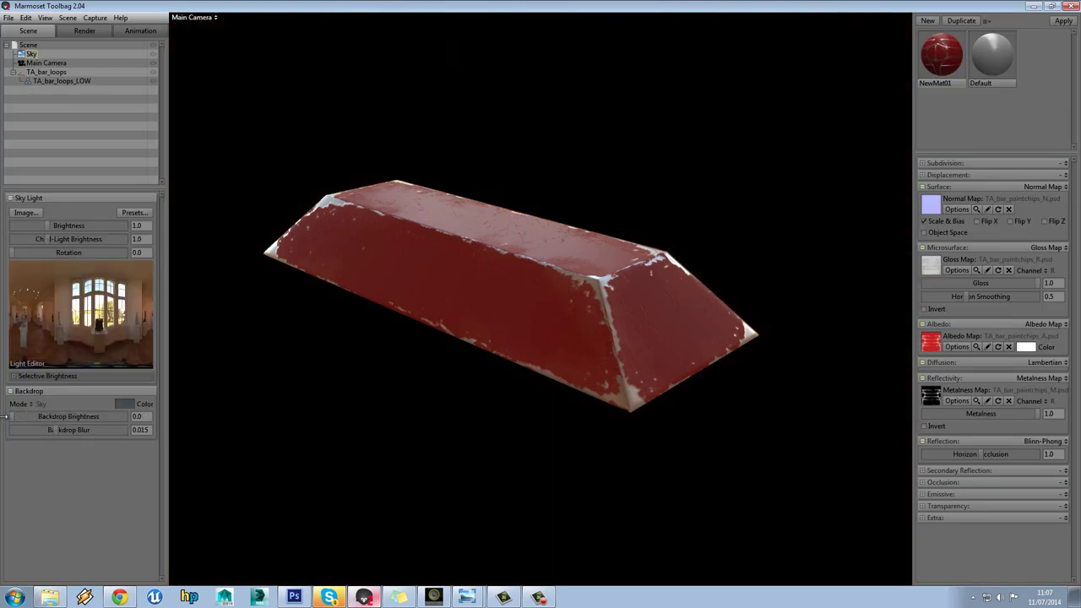
{"action": "left_click_drag", "start_coordinate": [473, 371], "coordinate": [551, 275]}
{"action": "left_click", "coordinate": [606, 280]}
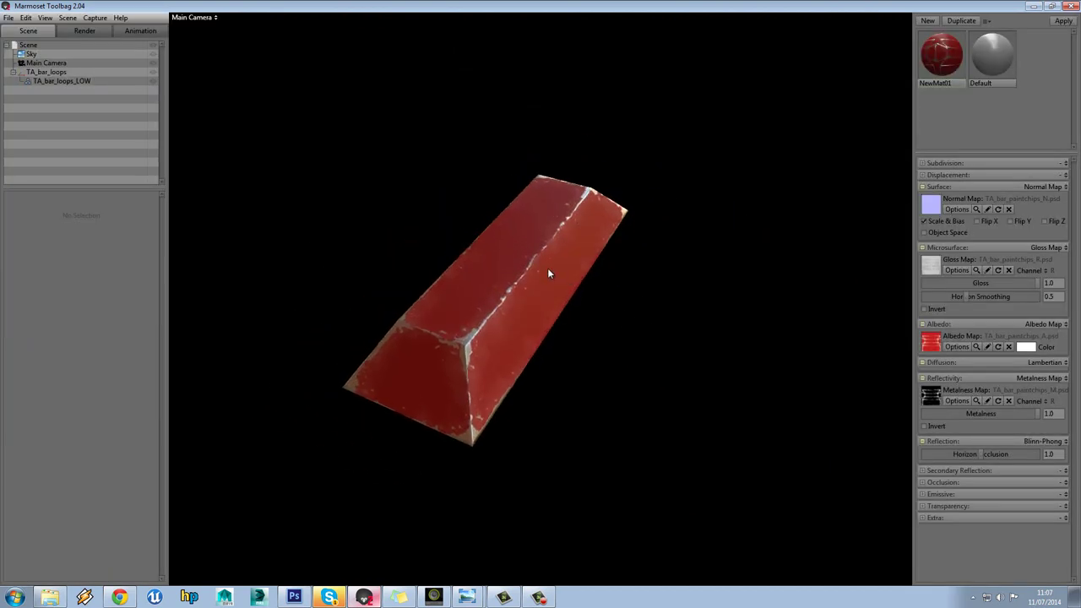
{"action": "scroll", "coordinate": [543, 272], "scroll_direction": "down", "scroll_amount": 3}
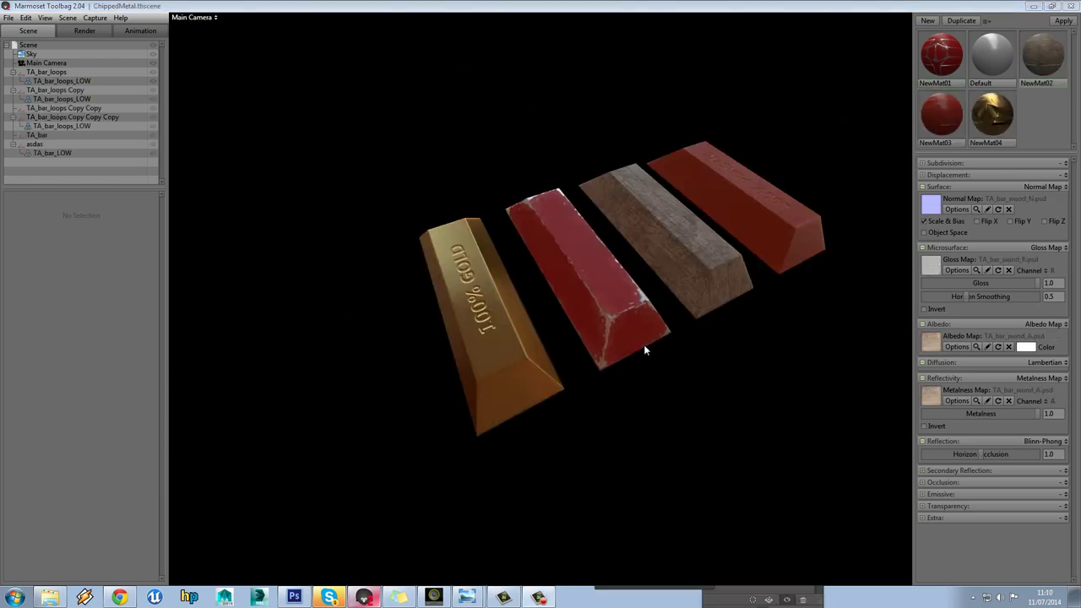
Orbit around the gold, chipped red, wood and plastic bars, bringing the plastic bar forward
{"action": "left_click", "coordinate": [644, 346]}
{"action": "left_click_drag", "start_coordinate": [681, 379], "coordinate": [721, 337]}
{"action": "left_click_drag", "start_coordinate": [513, 291], "coordinate": [520, 270]}
{"action": "left_click", "coordinate": [522, 293]}
{"action": "left_click", "coordinate": [529, 157]}
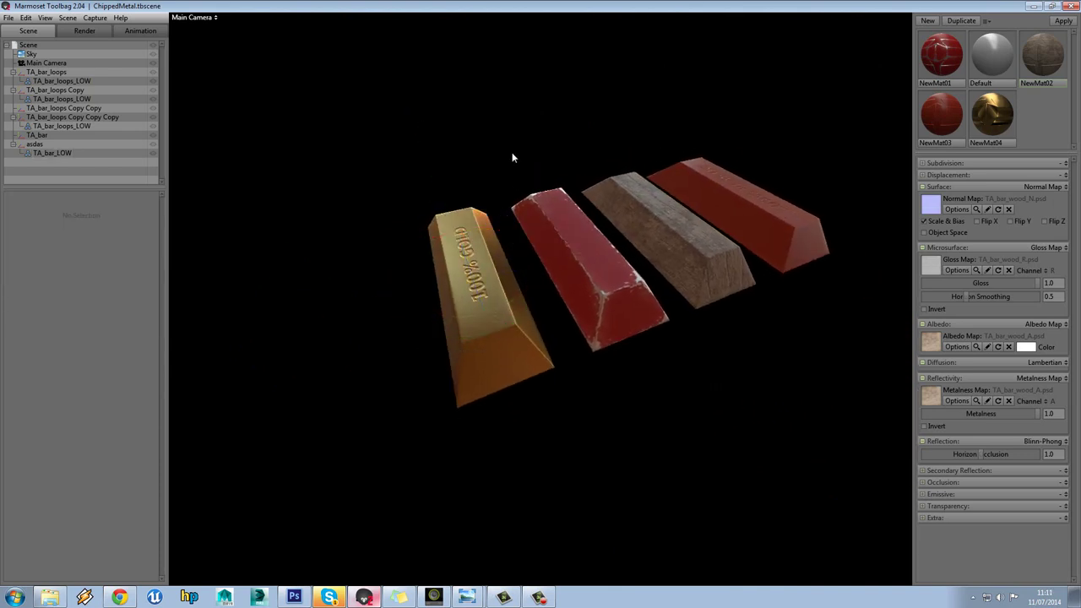
{"action": "left_click_drag", "start_coordinate": [528, 157], "coordinate": [496, 252]}
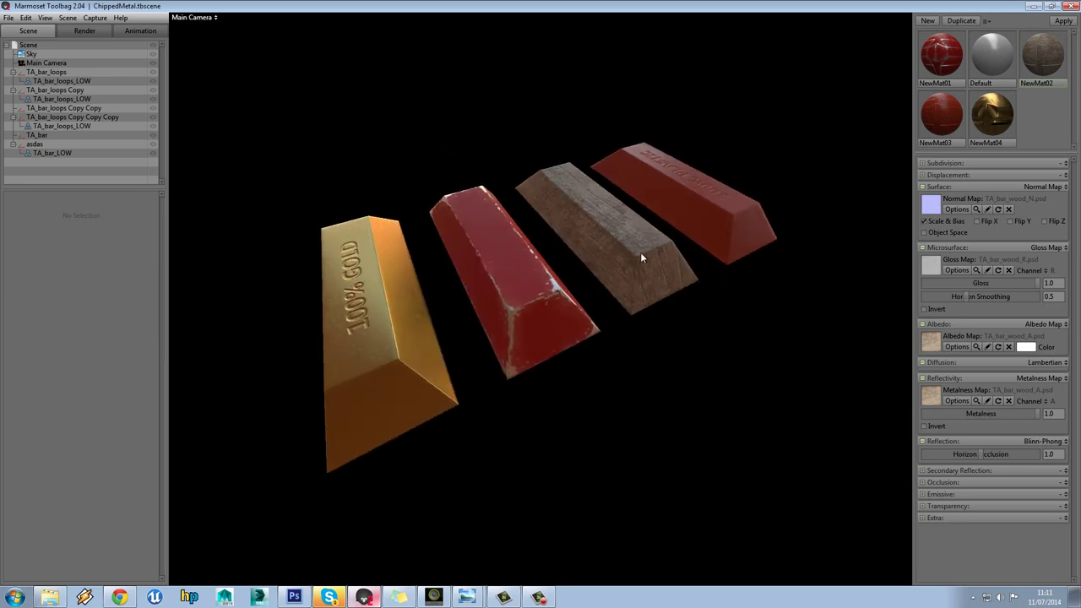
{"action": "left_click_drag", "start_coordinate": [657, 257], "coordinate": [650, 279]}
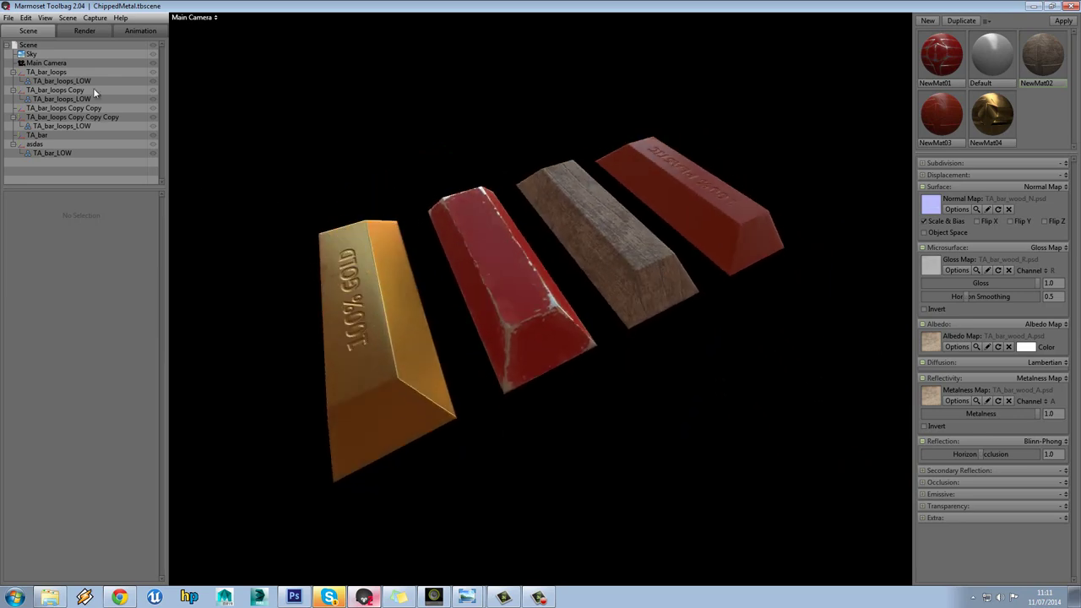
{"action": "left_click_drag", "start_coordinate": [720, 188], "coordinate": [685, 223]}
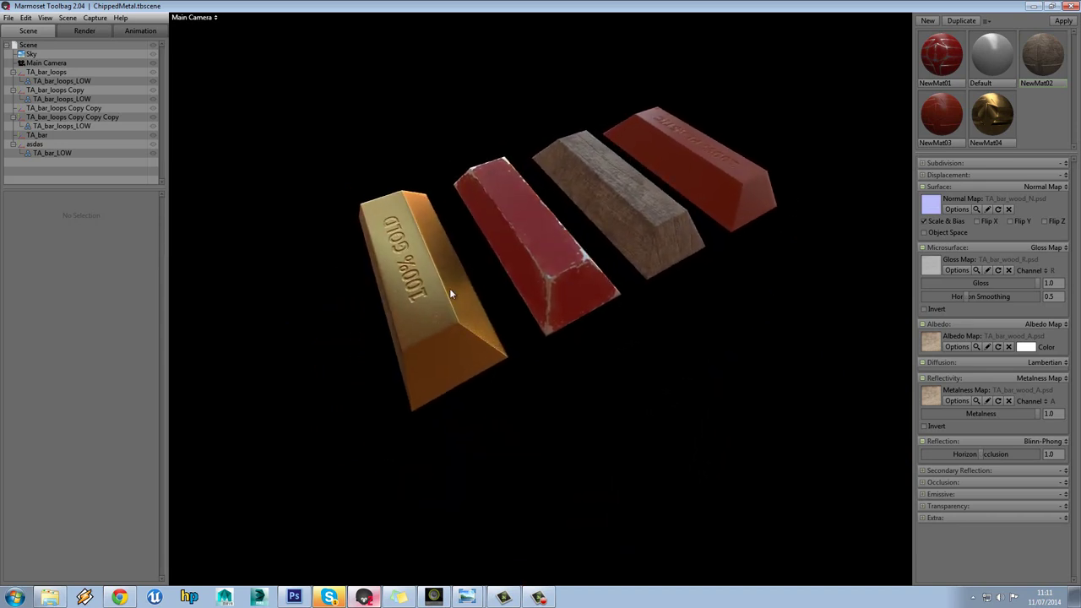